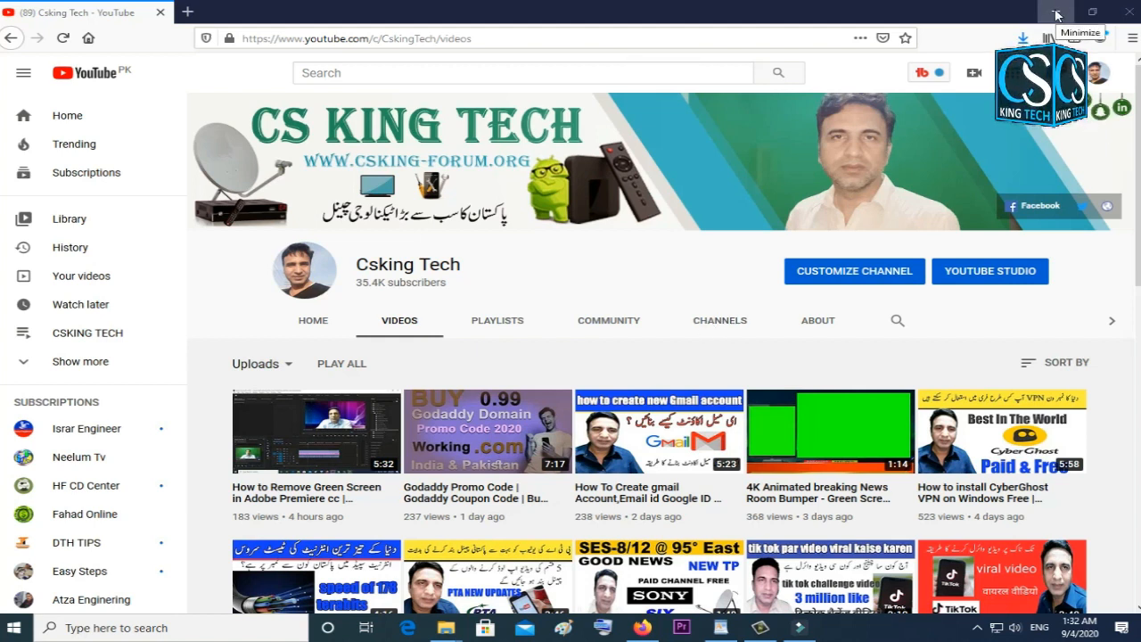
Switch to File Explorer and show the Jameel Noori Nastaleeq font file in the jameelnoorinastaleeqkasheedafont folder.
{"action": "left_click", "coordinate": [1056, 14]}
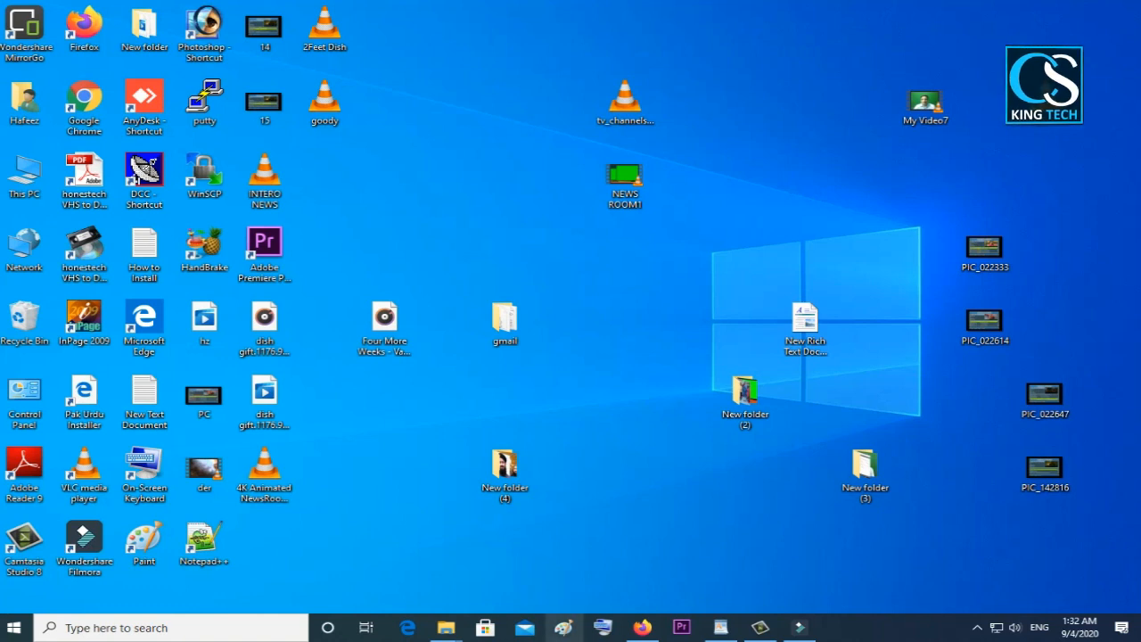
{"action": "mouse_move", "coordinate": [445, 627]}
{"action": "left_click", "coordinate": [428, 606]}
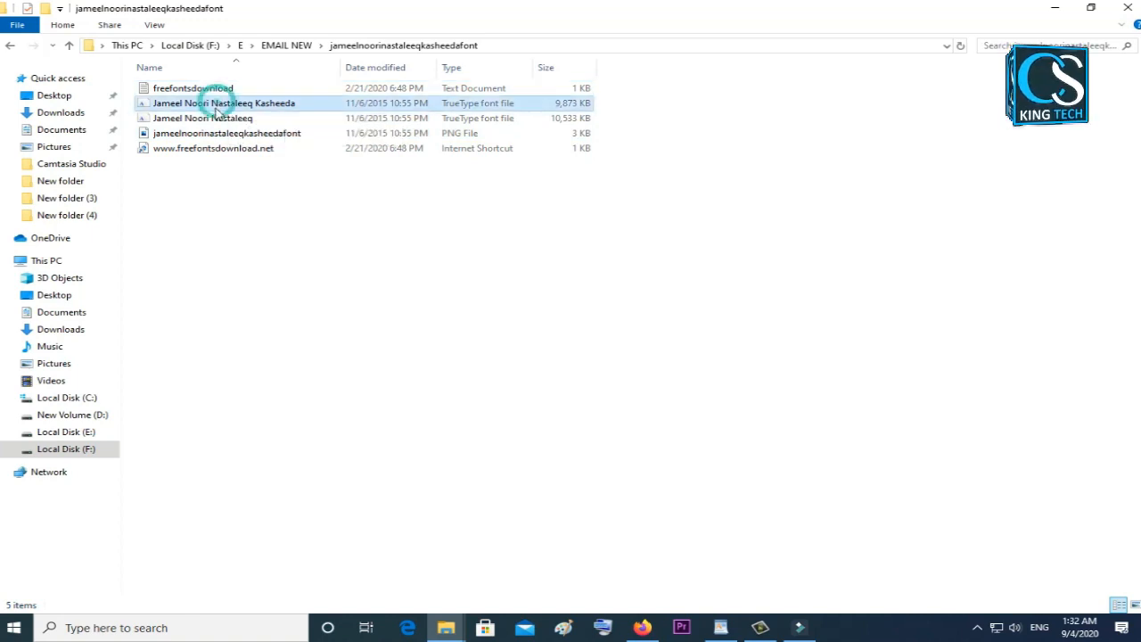
{"action": "left_click", "coordinate": [217, 119]}
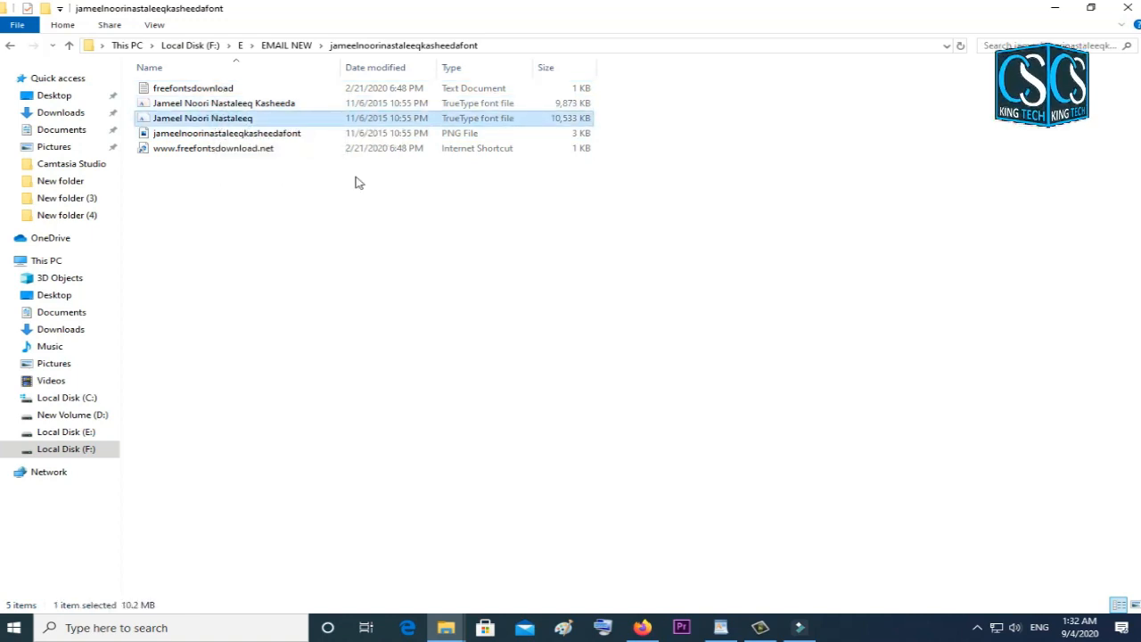
Open the Fonts folder inside the Windows folder on Local Disk (C:), look through the installed fonts, and minimize the Explorer windows.
{"action": "mouse_move", "coordinate": [446, 625]}
{"action": "left_click", "coordinate": [490, 584]}
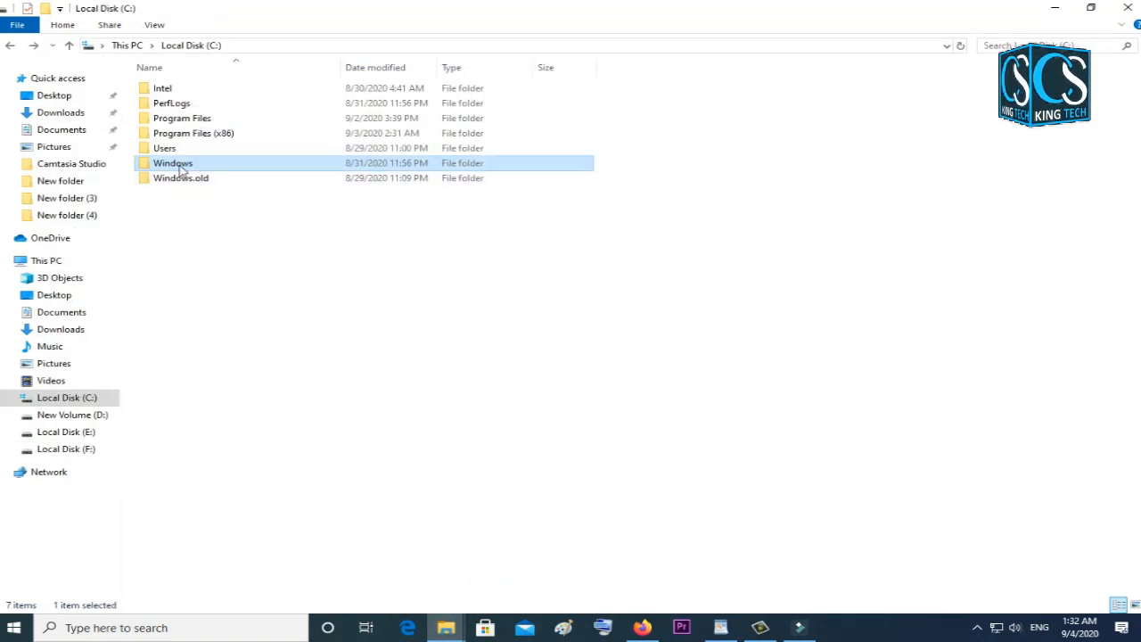
{"action": "double_click", "coordinate": [180, 170]}
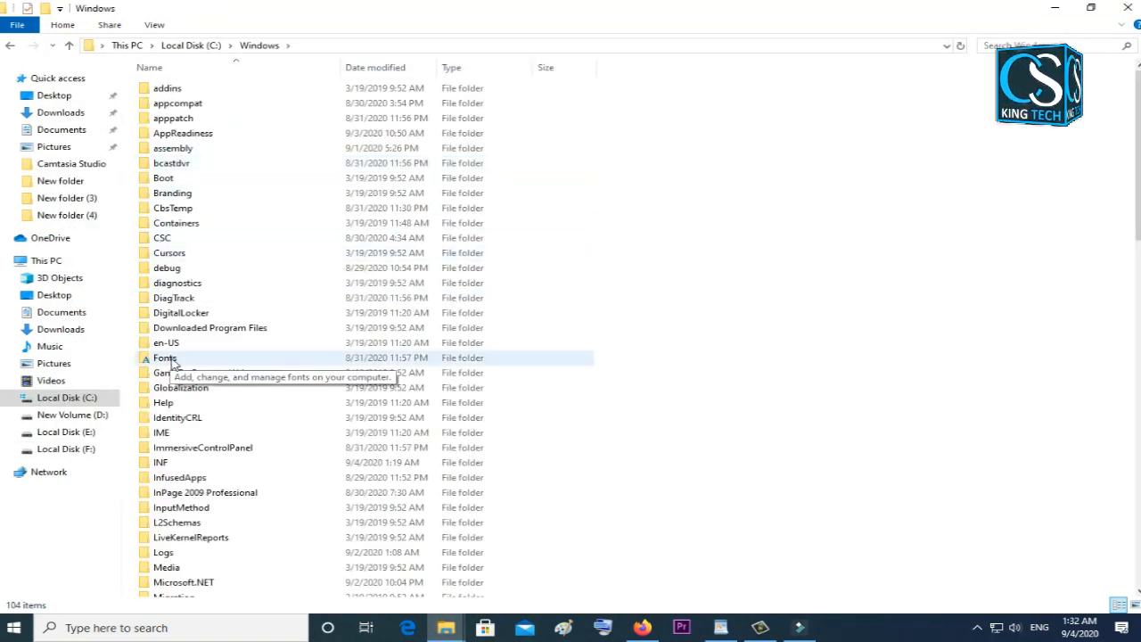
{"action": "double_click", "coordinate": [157, 360]}
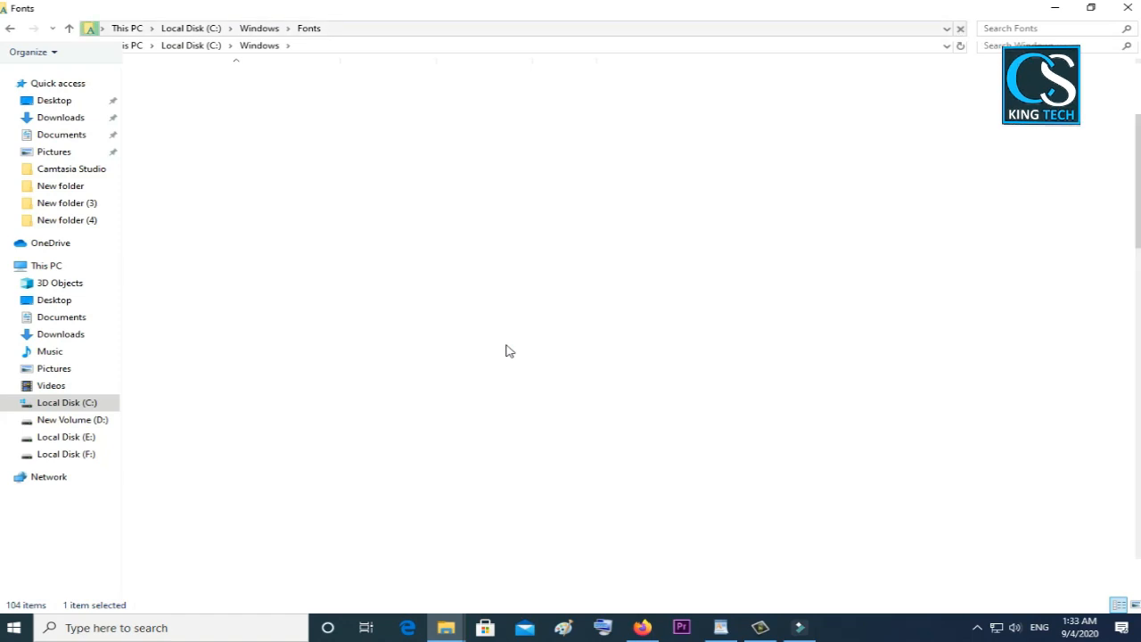
{"action": "scroll", "coordinate": [510, 357], "scroll_direction": "down", "scroll_amount": 5}
{"action": "scroll", "coordinate": [509, 356], "scroll_direction": "down", "scroll_amount": 5}
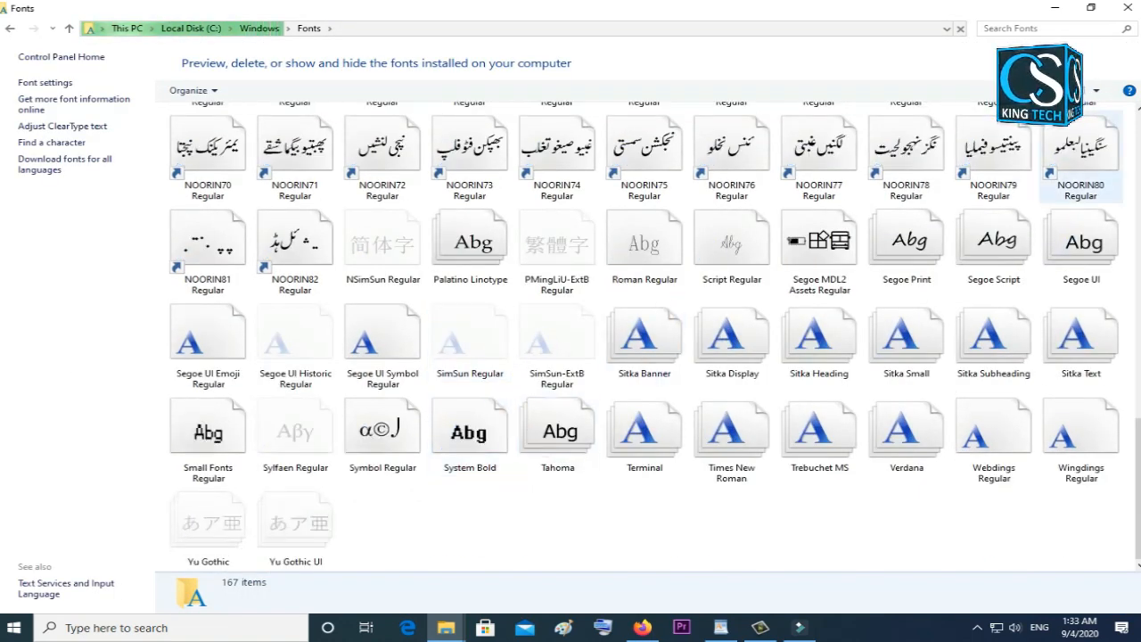
{"action": "left_click", "coordinate": [1057, 10]}
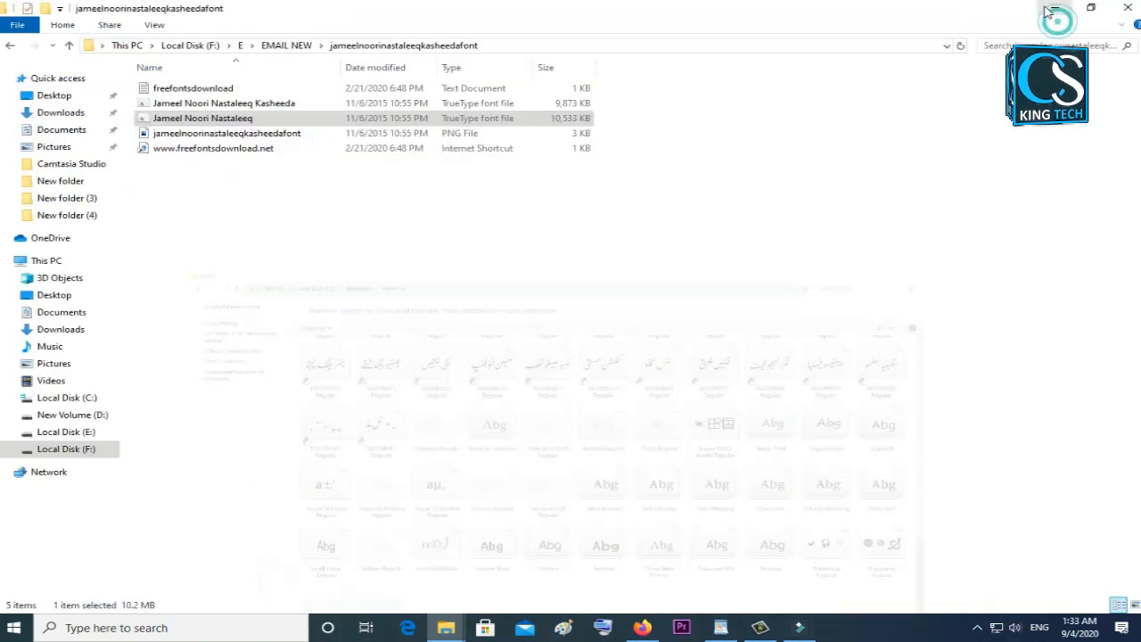
{"action": "left_click", "coordinate": [1048, 13]}
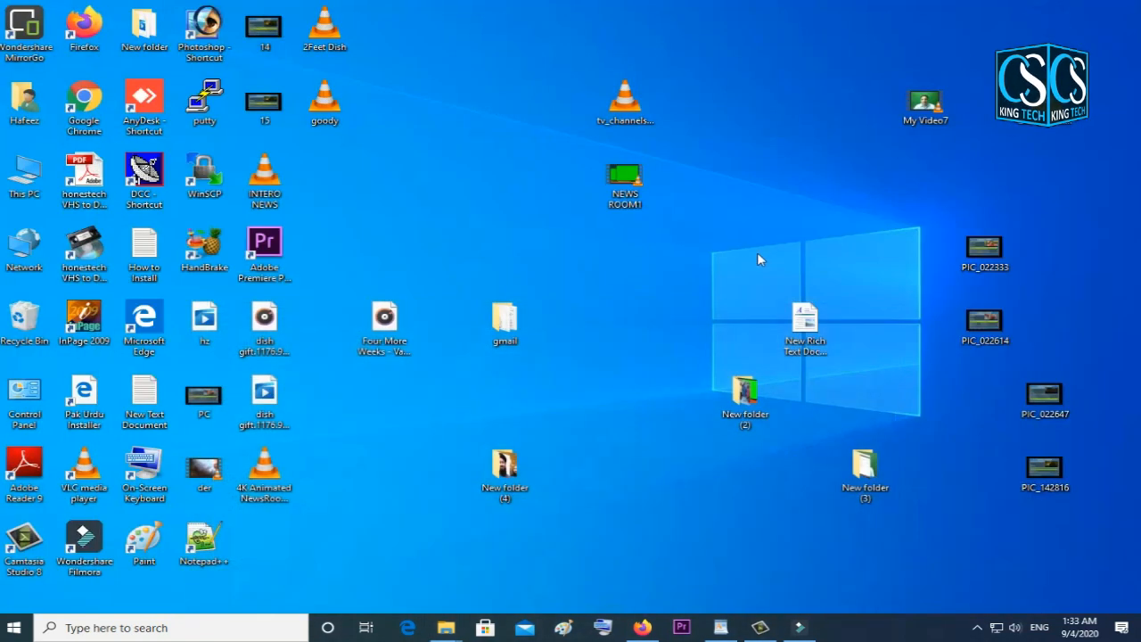
Switch to Camtasia Studio and place NEWS ROOM1.mp4 at the start of Track 1.
{"action": "left_click", "coordinate": [758, 623]}
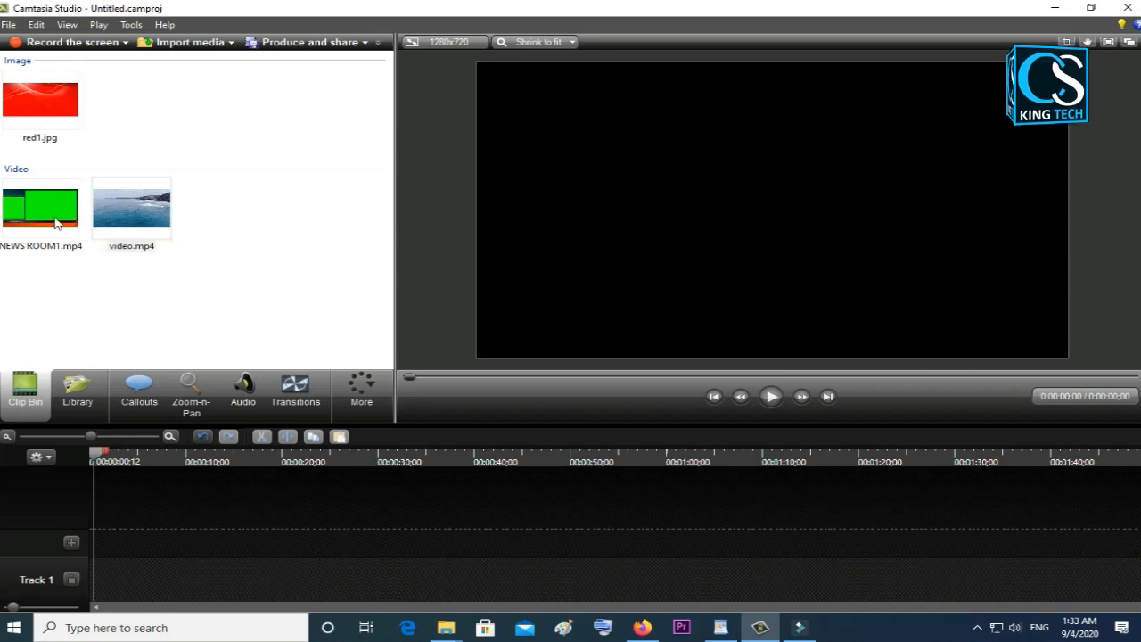
{"action": "left_click_drag", "start_coordinate": [49, 217], "coordinate": [230, 587]}
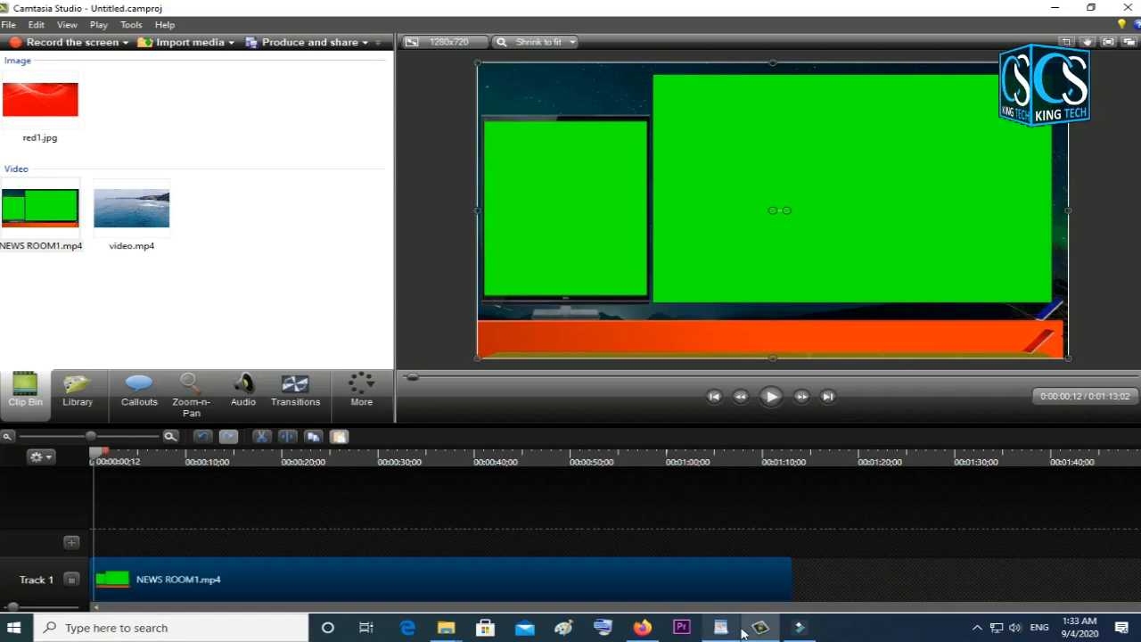
Switch to Firefox to view the YouTube channel's uploaded videos, and return to Camtasia Studio.
{"action": "left_click", "coordinate": [641, 628]}
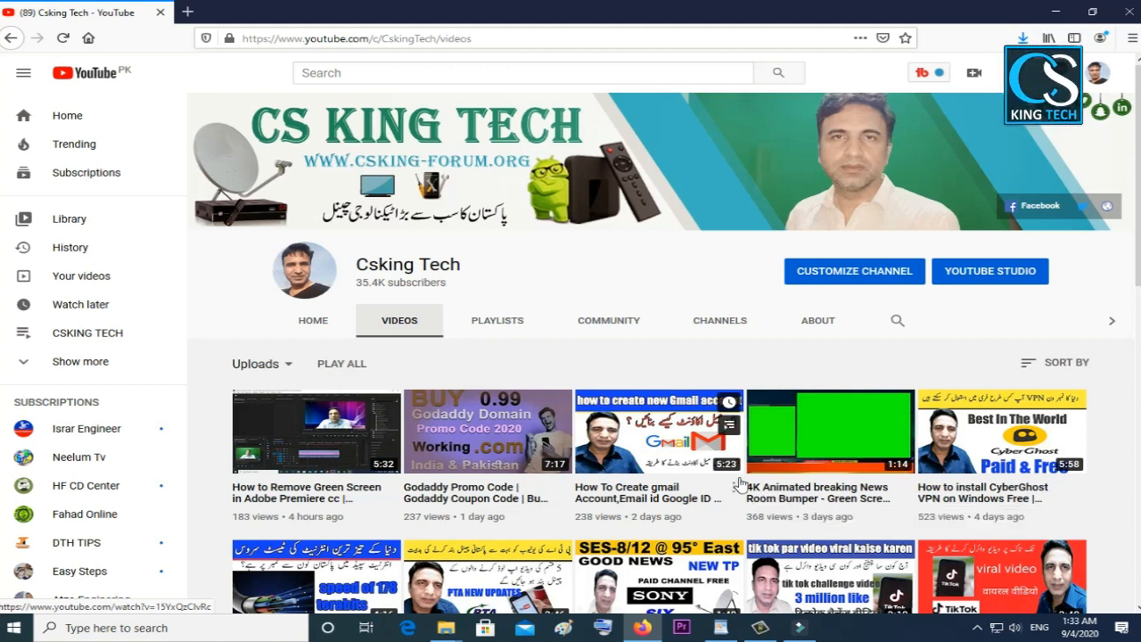
{"action": "left_click", "coordinate": [1054, 18]}
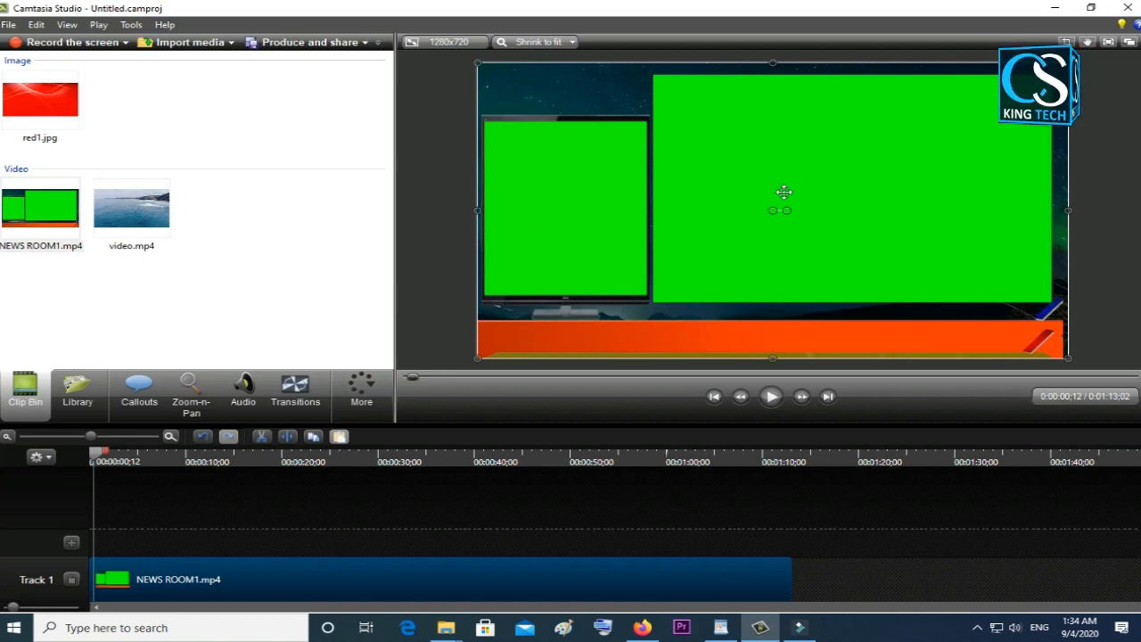
Add red1.jpg on Track 2, stretched over the large green screen and lasting as long as NEWS ROOM1.mp4.
{"action": "left_click_drag", "start_coordinate": [57, 99], "coordinate": [99, 542]}
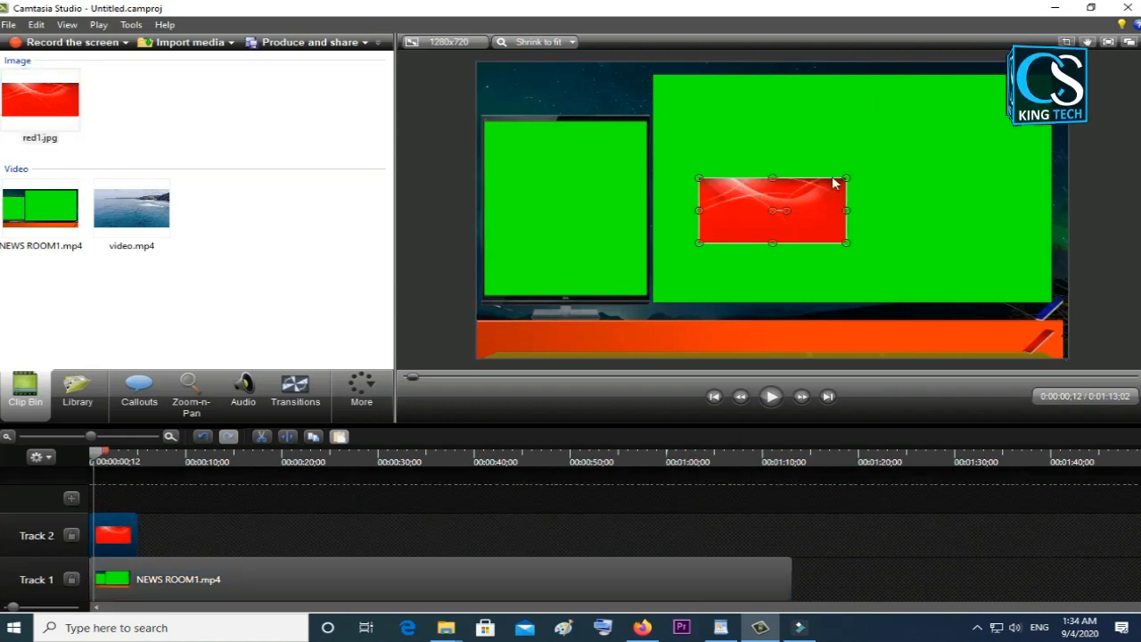
{"action": "left_click_drag", "start_coordinate": [845, 211], "coordinate": [1051, 212]}
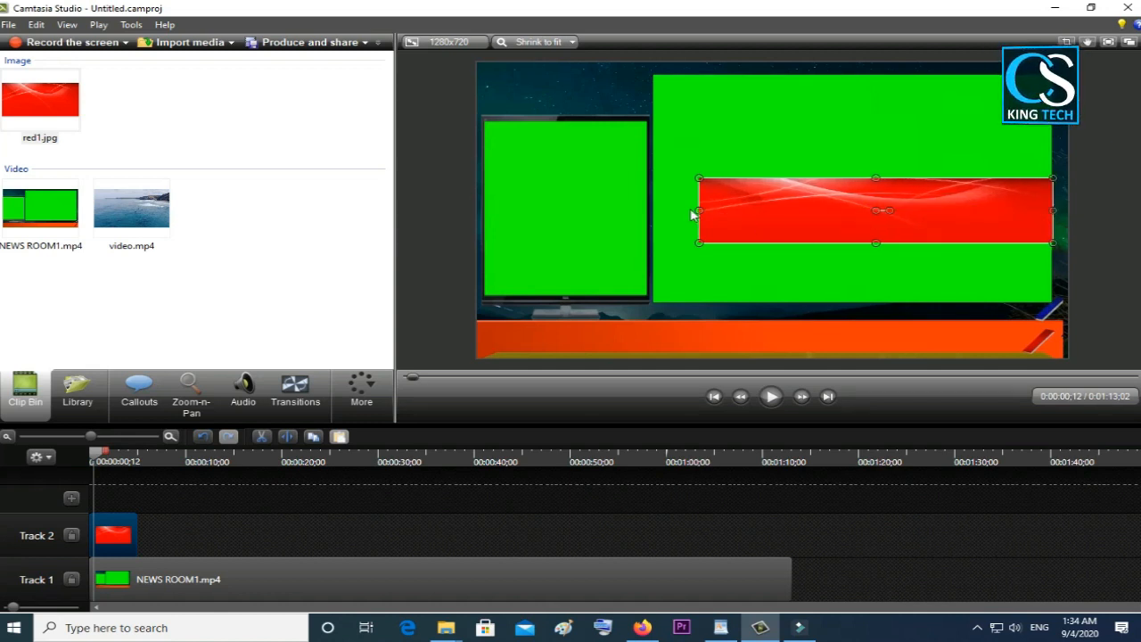
{"action": "left_click_drag", "start_coordinate": [698, 211], "coordinate": [640, 208]}
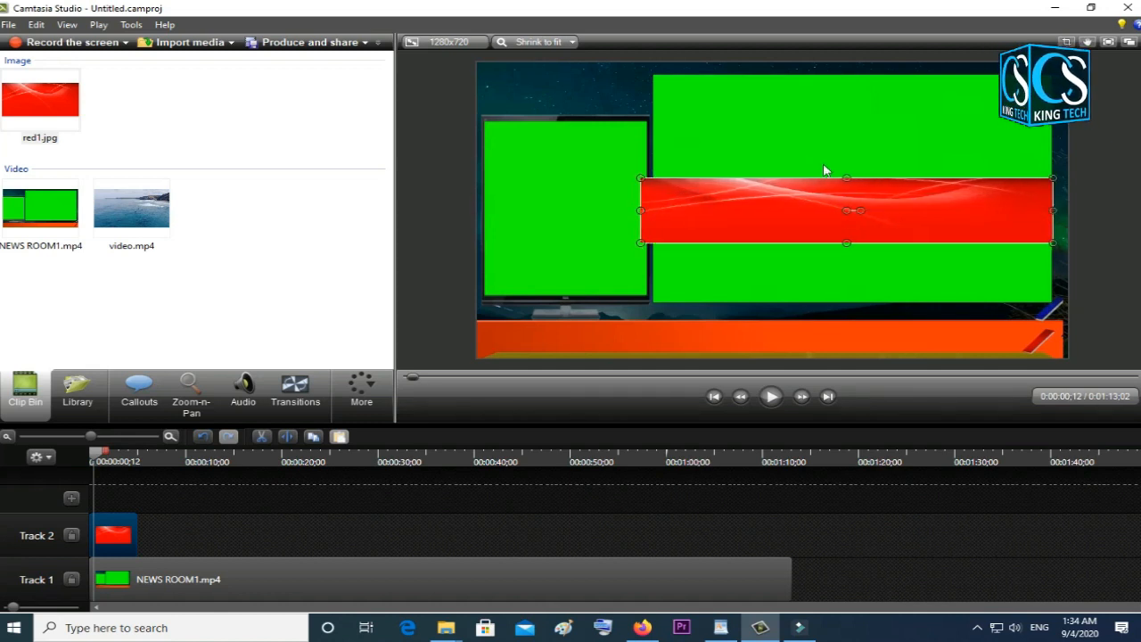
{"action": "left_click_drag", "start_coordinate": [848, 178], "coordinate": [848, 71]}
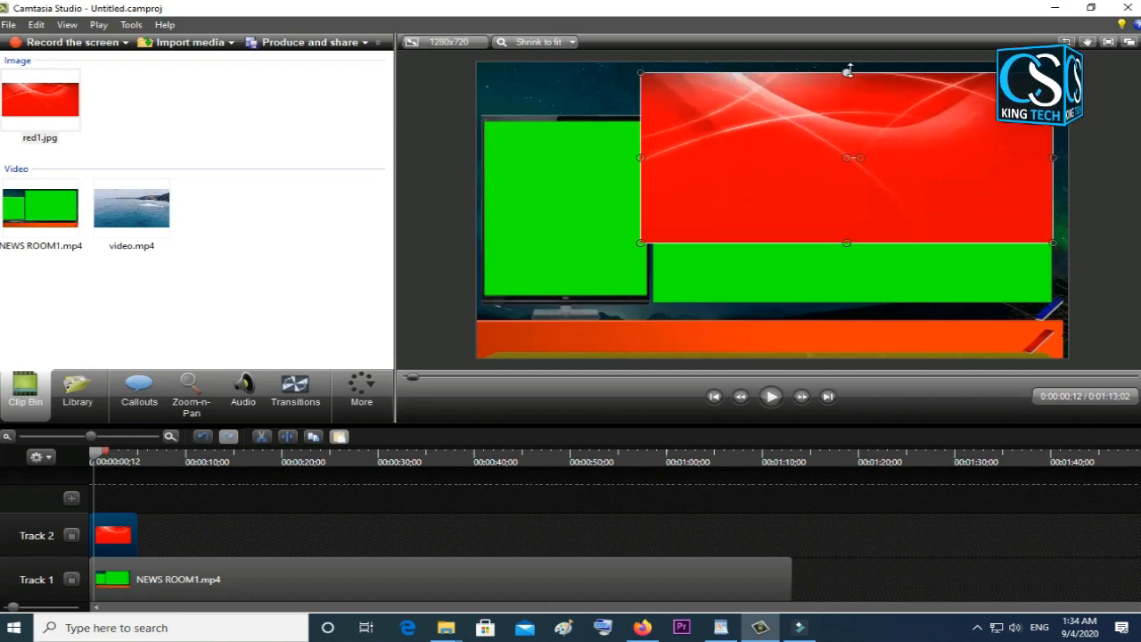
{"action": "left_click_drag", "start_coordinate": [847, 242], "coordinate": [846, 305]}
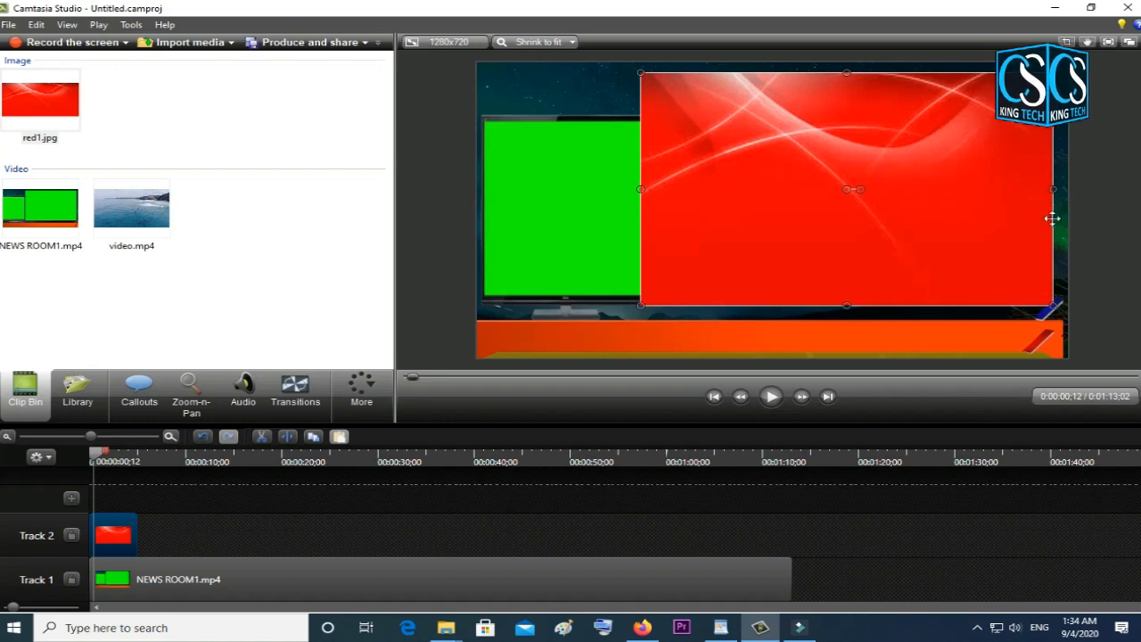
{"action": "left_click_drag", "start_coordinate": [1052, 189], "coordinate": [1061, 189]}
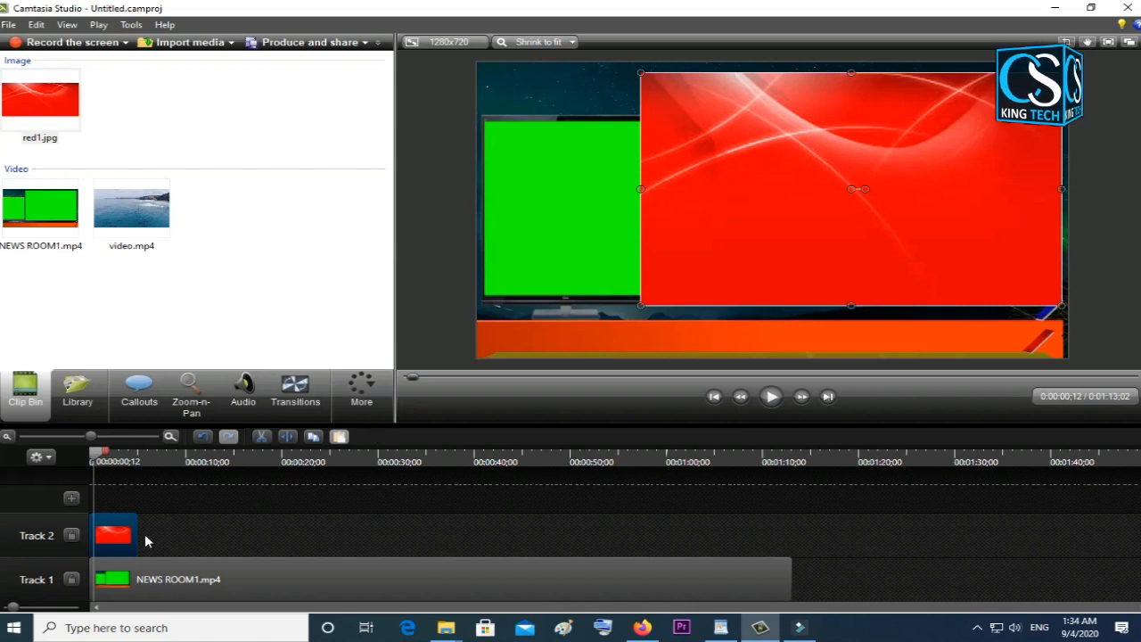
{"action": "left_click_drag", "start_coordinate": [139, 538], "coordinate": [794, 560]}
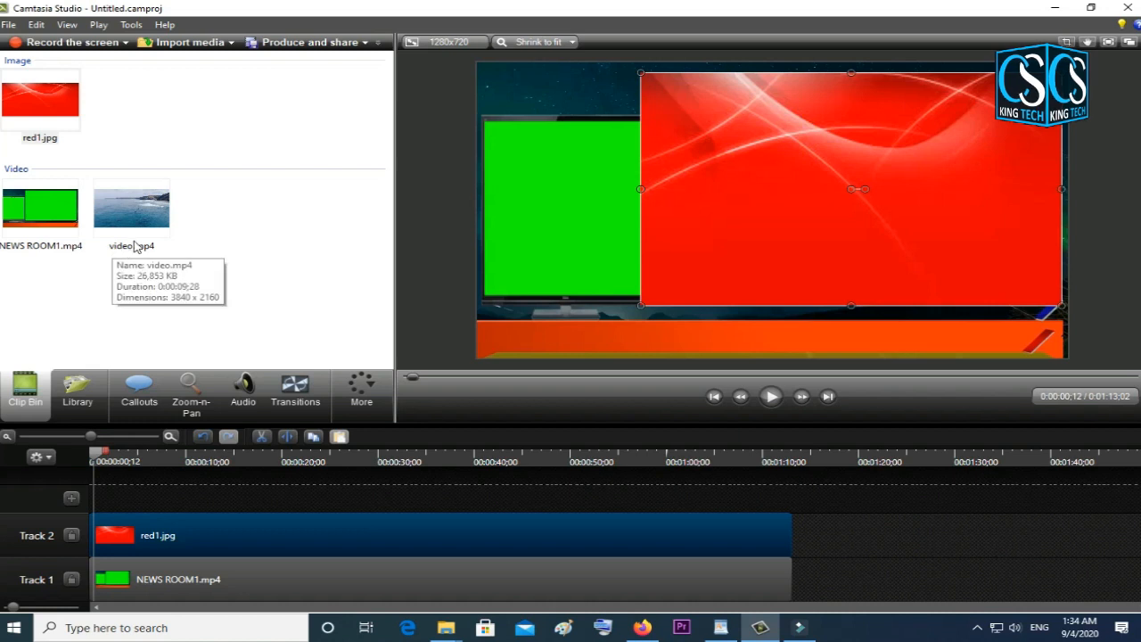
Add video.mp4 at the start of Track 3 and resize it to cover the small green TV screen.
{"action": "left_click_drag", "start_coordinate": [150, 208], "coordinate": [95, 491]}
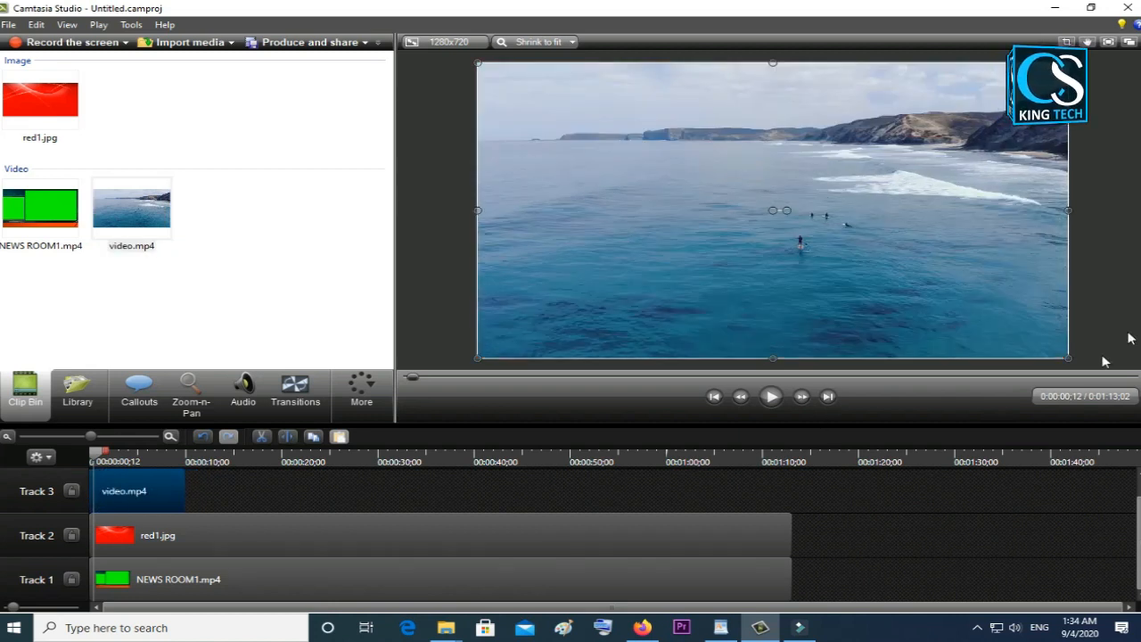
{"action": "left_click_drag", "start_coordinate": [942, 297], "coordinate": [944, 296]}
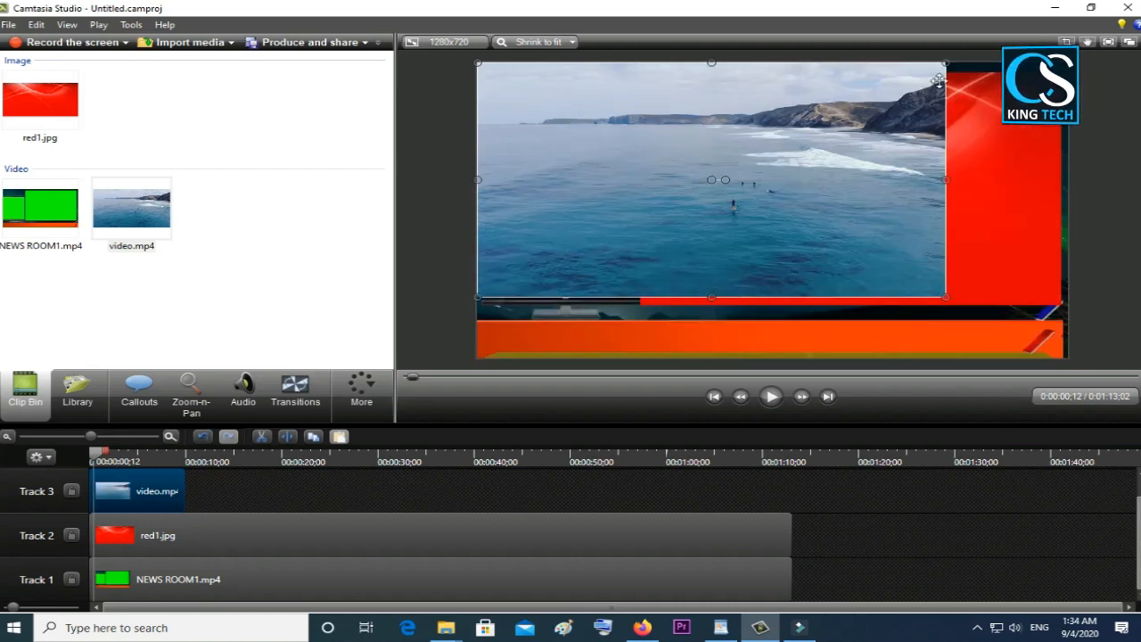
{"action": "left_click_drag", "start_coordinate": [942, 65], "coordinate": [729, 148]}
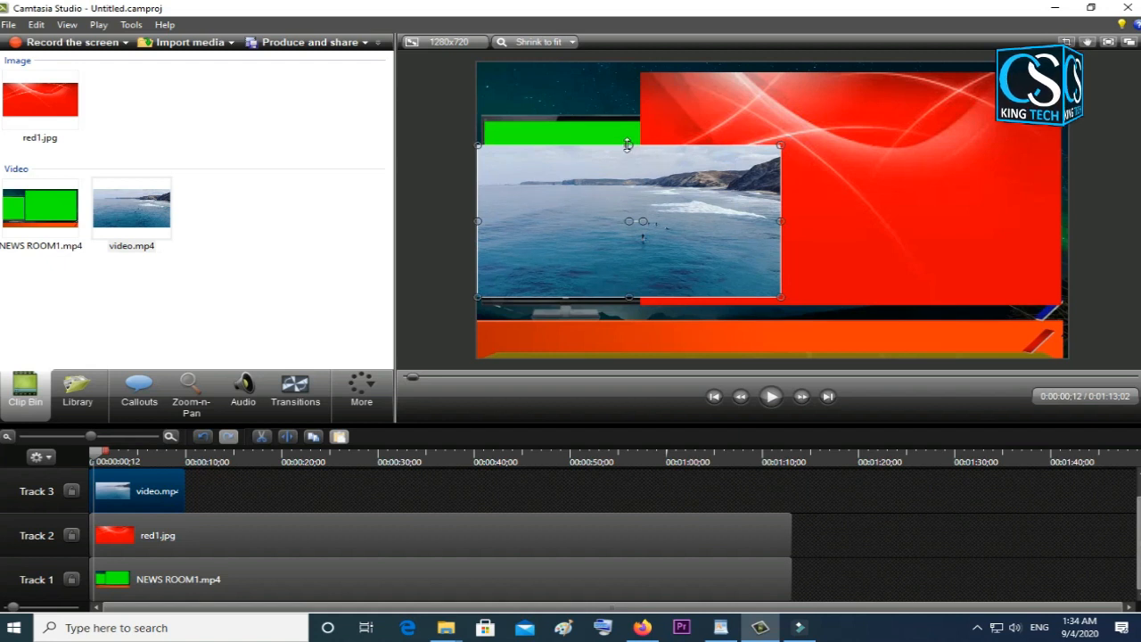
{"action": "left_click_drag", "start_coordinate": [628, 144], "coordinate": [627, 116]}
{"action": "left_click_drag", "start_coordinate": [780, 207], "coordinate": [651, 205]}
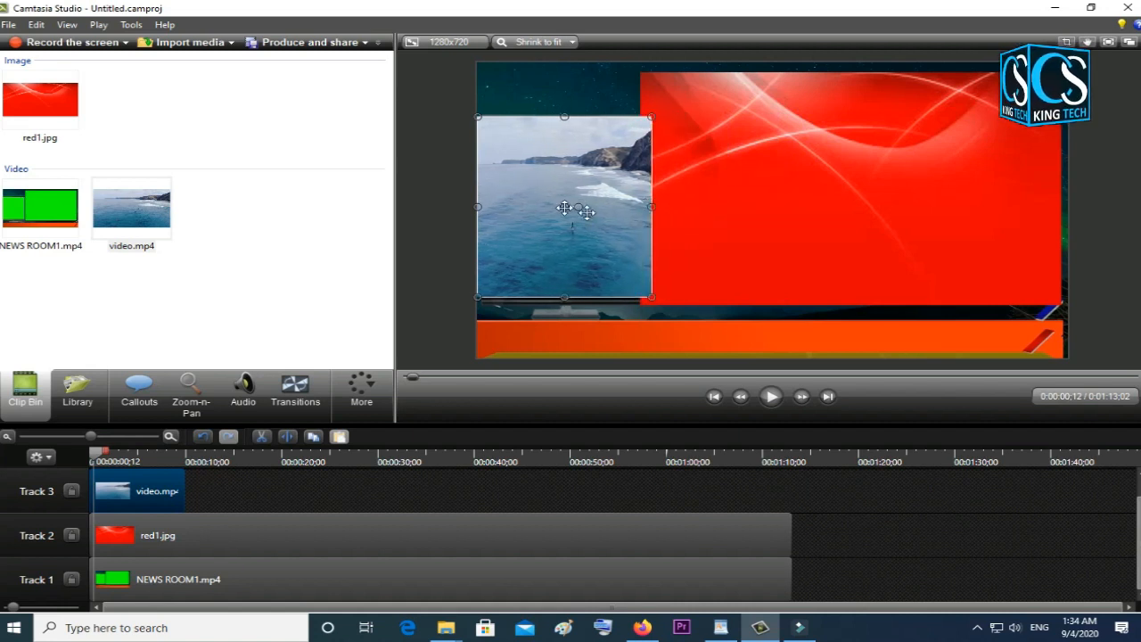
{"action": "mouse_move", "coordinate": [478, 208]}
{"action": "left_mouse_down"}
{"action": "mouse_move", "coordinate": [499, 208]}
{"action": "mouse_move", "coordinate": [482, 216]}
{"action": "left_mouse_up"}
{"action": "left_click_drag", "start_coordinate": [567, 297], "coordinate": [566, 299]}
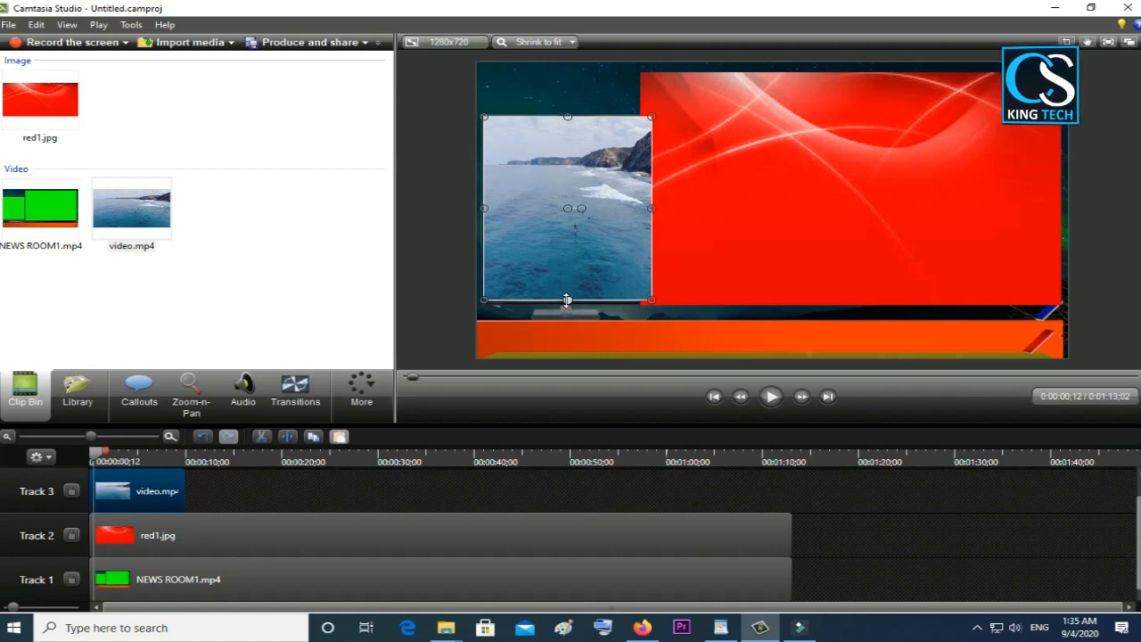
Reorder the clips so NEWS ROOM1.mp4 is on Track 3, above video.mp4 on Track 2 and red1.jpg on Track 1.
{"action": "left_click", "coordinate": [263, 580]}
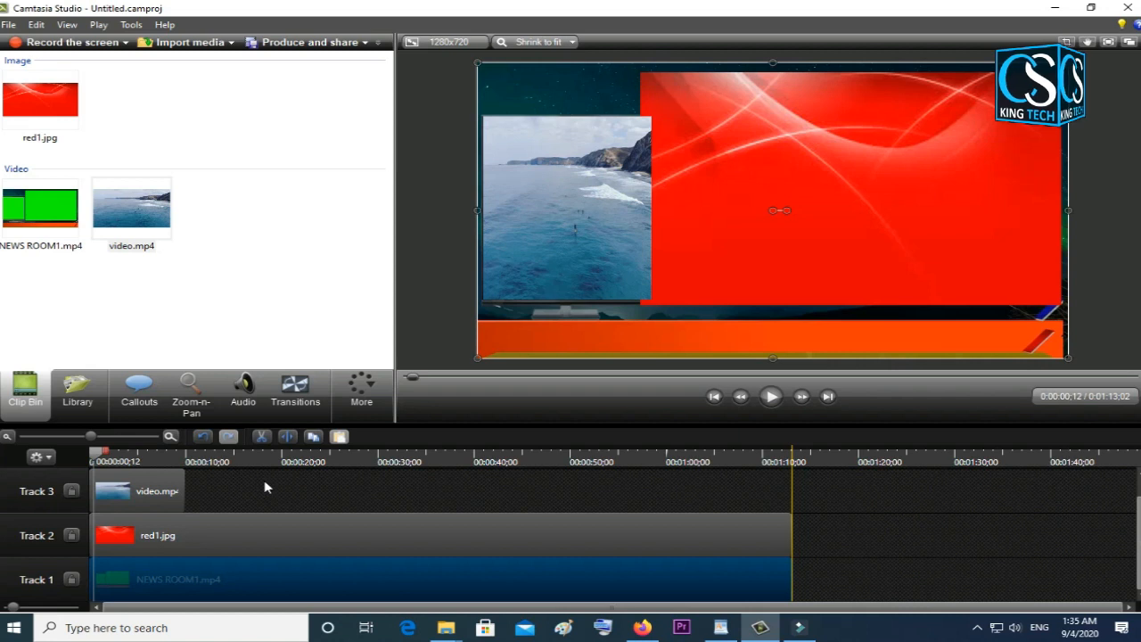
{"action": "left_click_drag", "start_coordinate": [248, 579], "coordinate": [247, 470]}
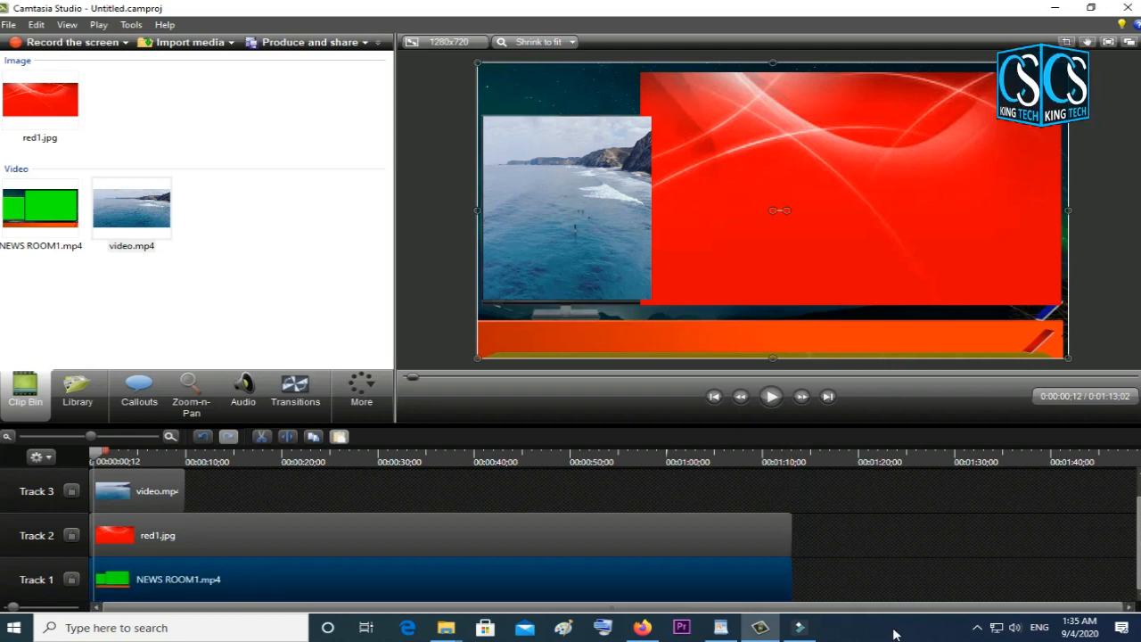
{"action": "left_click_drag", "start_coordinate": [196, 581], "coordinate": [148, 481]}
{"action": "left_click_drag", "start_coordinate": [178, 584], "coordinate": [172, 600]}
{"action": "left_click_drag", "start_coordinate": [148, 522], "coordinate": [131, 571]}
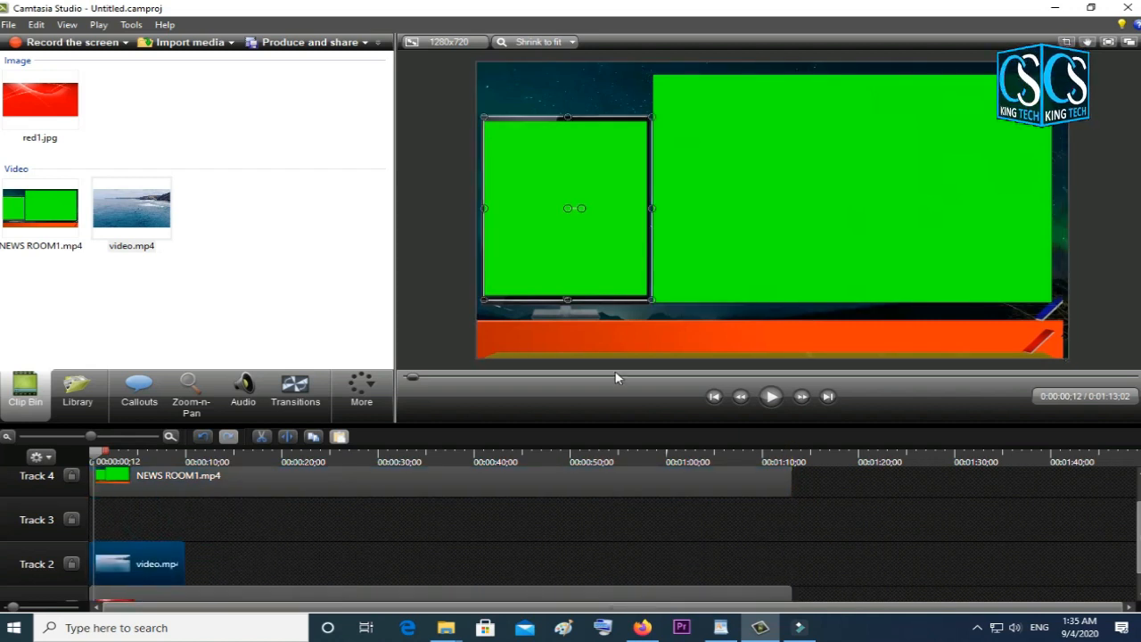
{"action": "left_click_drag", "start_coordinate": [303, 485], "coordinate": [287, 540]}
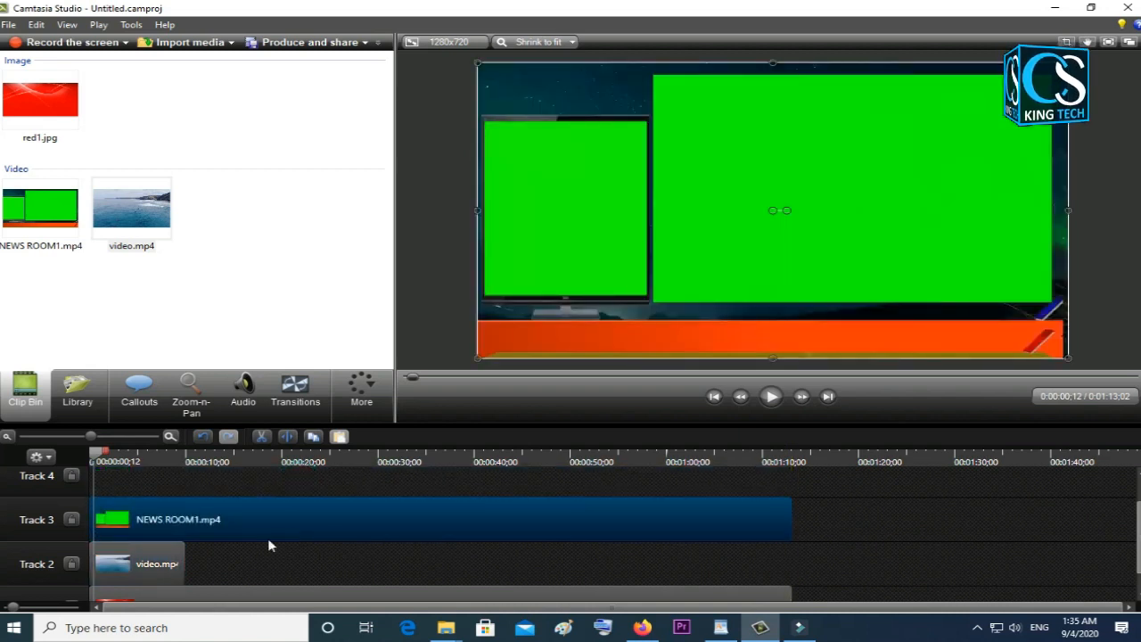
Remove the green color from the NEWS ROOM1.mp4 clip and set the removal softness to 61.
{"action": "left_click", "coordinate": [361, 399]}
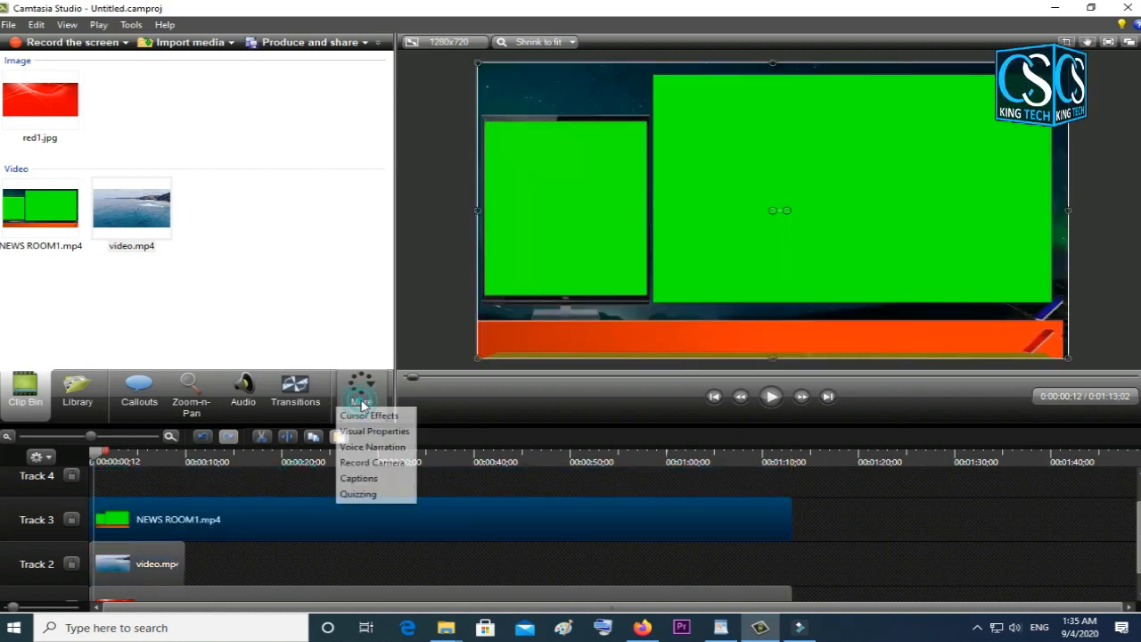
{"action": "left_click", "coordinate": [365, 431]}
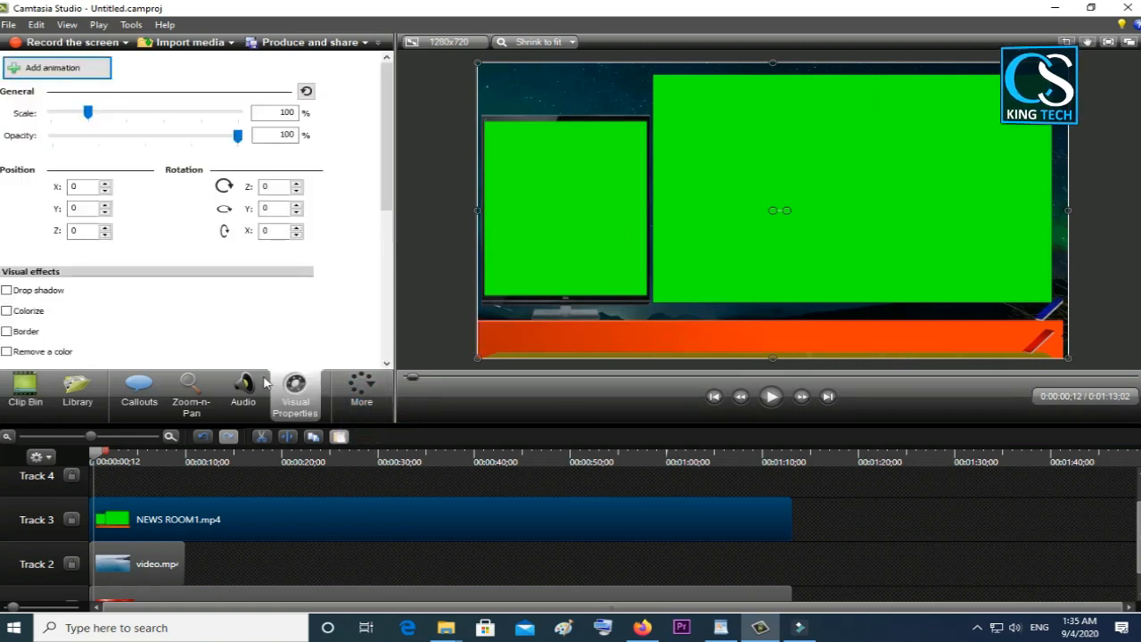
{"action": "left_click", "coordinate": [7, 353]}
{"action": "left_click_drag", "start_coordinate": [391, 192], "coordinate": [383, 226]}
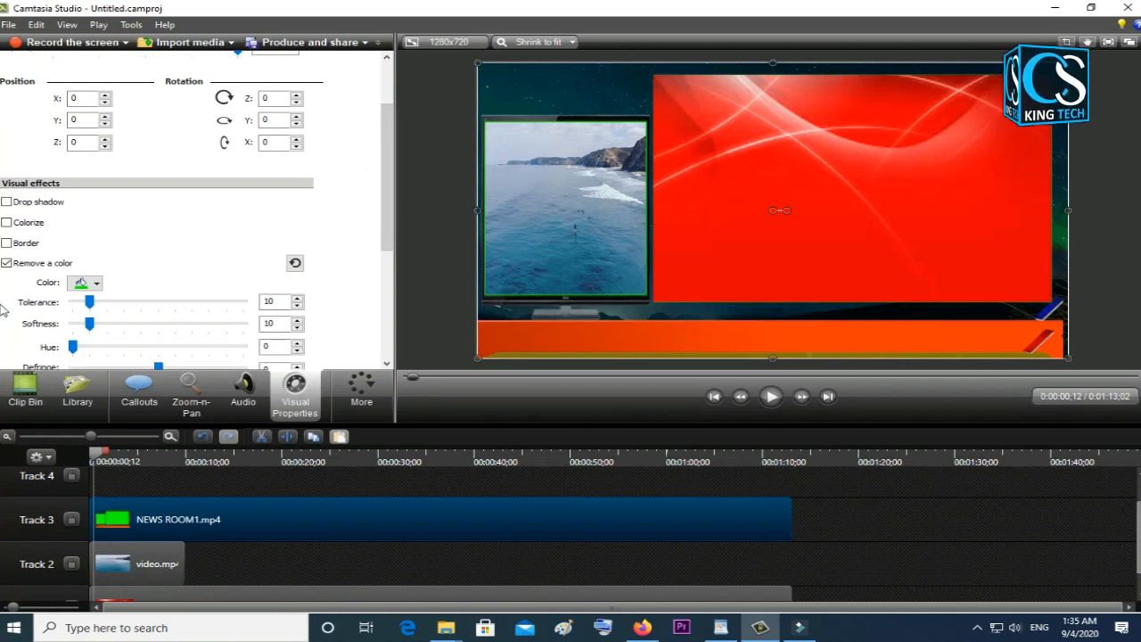
{"action": "left_click_drag", "start_coordinate": [93, 331], "coordinate": [179, 330]}
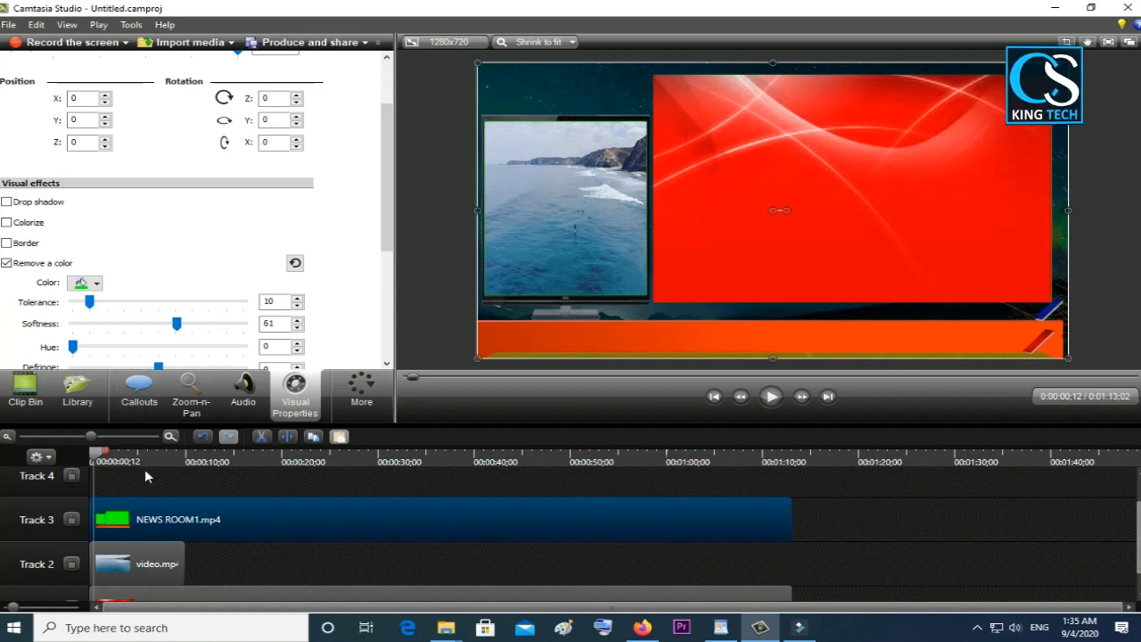
Play the composition from the start of the timeline to preview the green screen removal.
{"action": "left_click", "coordinate": [92, 458]}
{"action": "scroll", "coordinate": [95, 456], "scroll_direction": "down", "scroll_amount": 1}
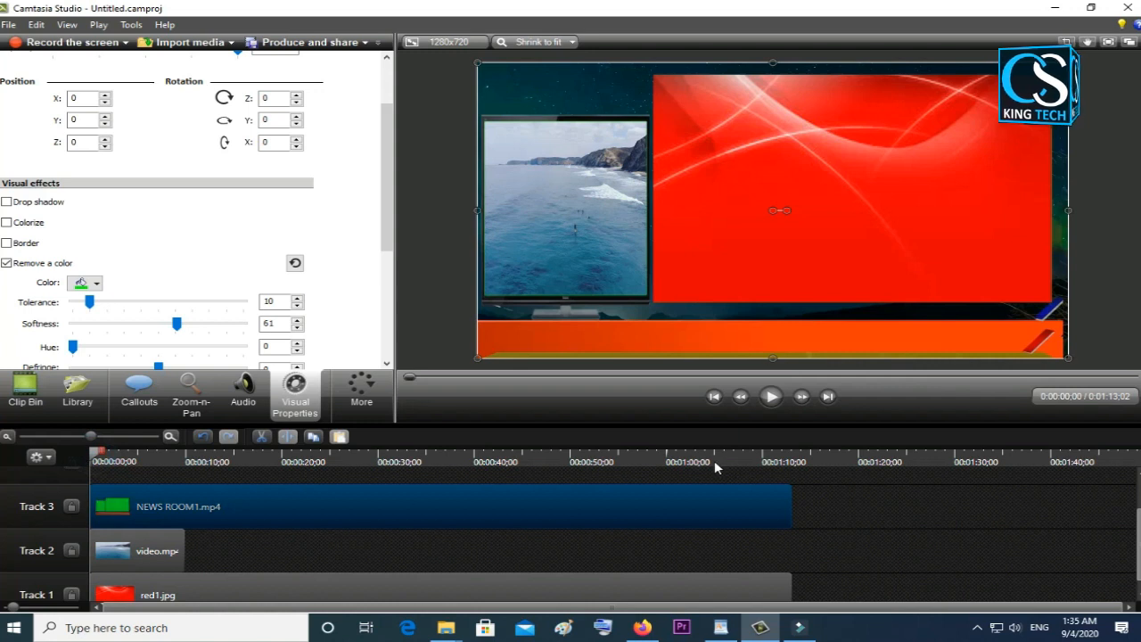
{"action": "left_click", "coordinate": [772, 397]}
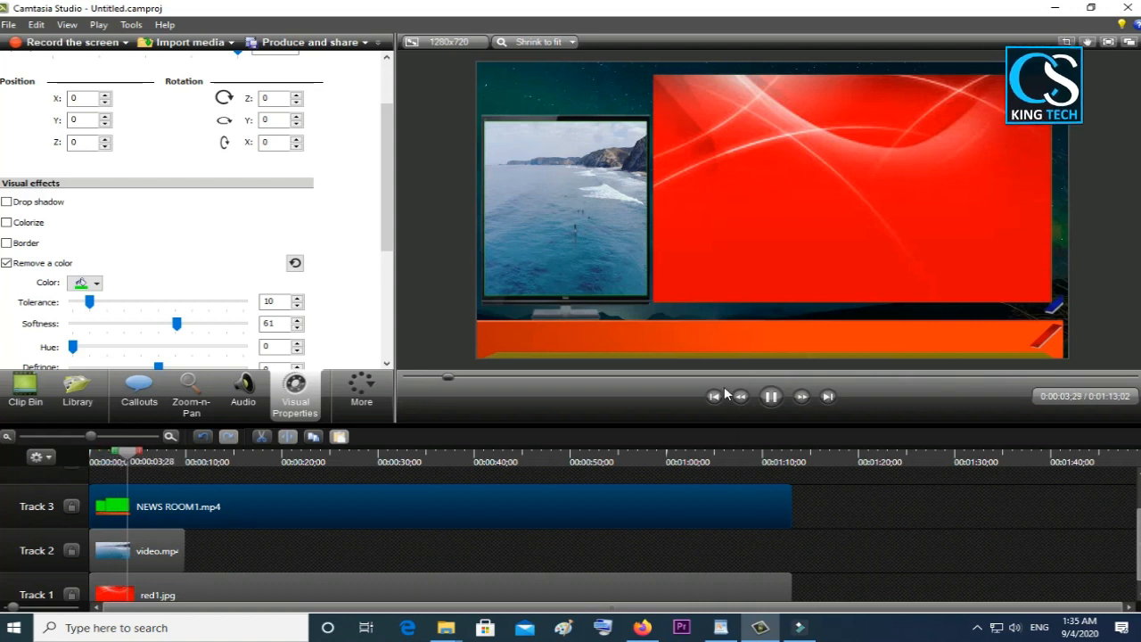
Stop the preview playback and return the playhead to the start of the timeline.
{"action": "left_click", "coordinate": [771, 398]}
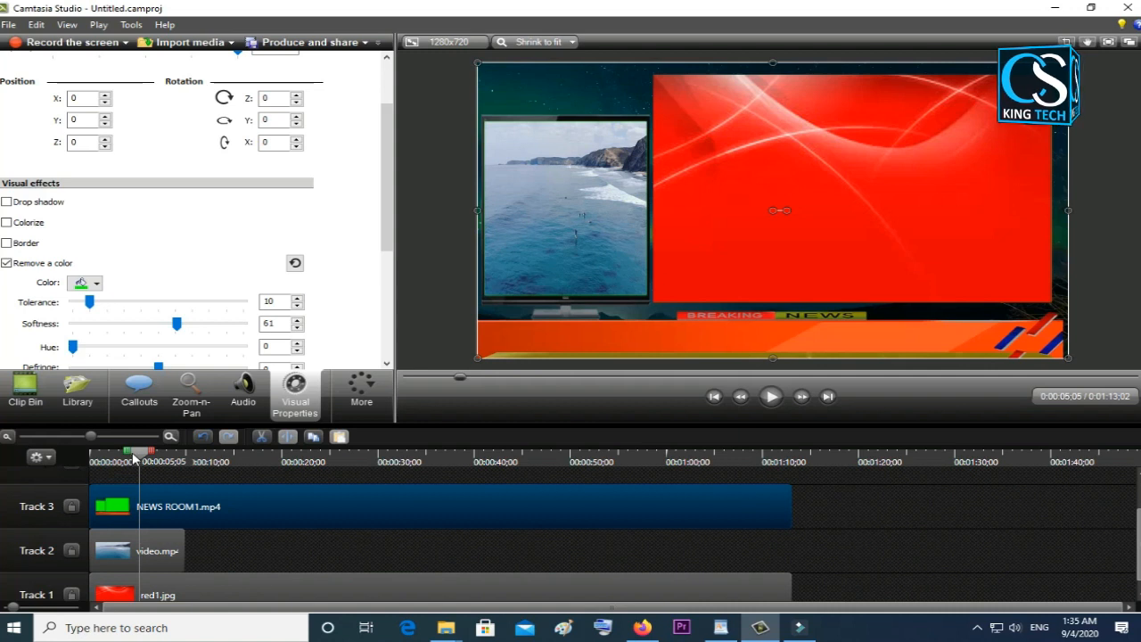
{"action": "left_click_drag", "start_coordinate": [134, 458], "coordinate": [80, 456]}
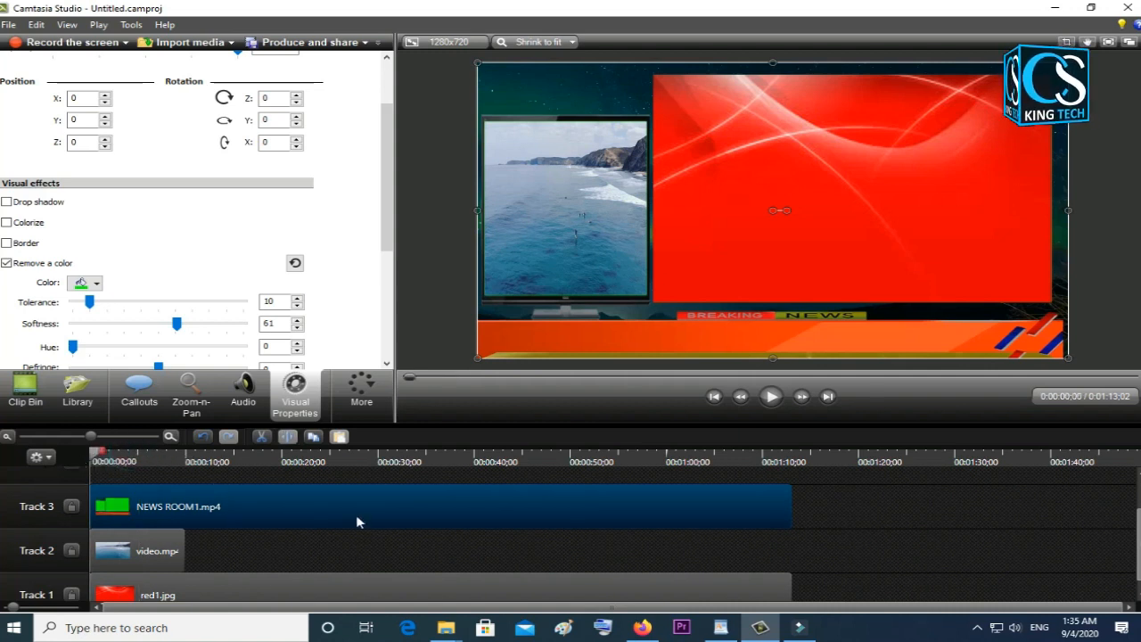
Switch to the New Rich Text Document in WordPad, copy its first Urdu paragraph, and return to Camtasia Studio.
{"action": "left_click", "coordinate": [720, 627]}
{"action": "left_click_drag", "start_coordinate": [871, 294], "coordinate": [862, 231]}
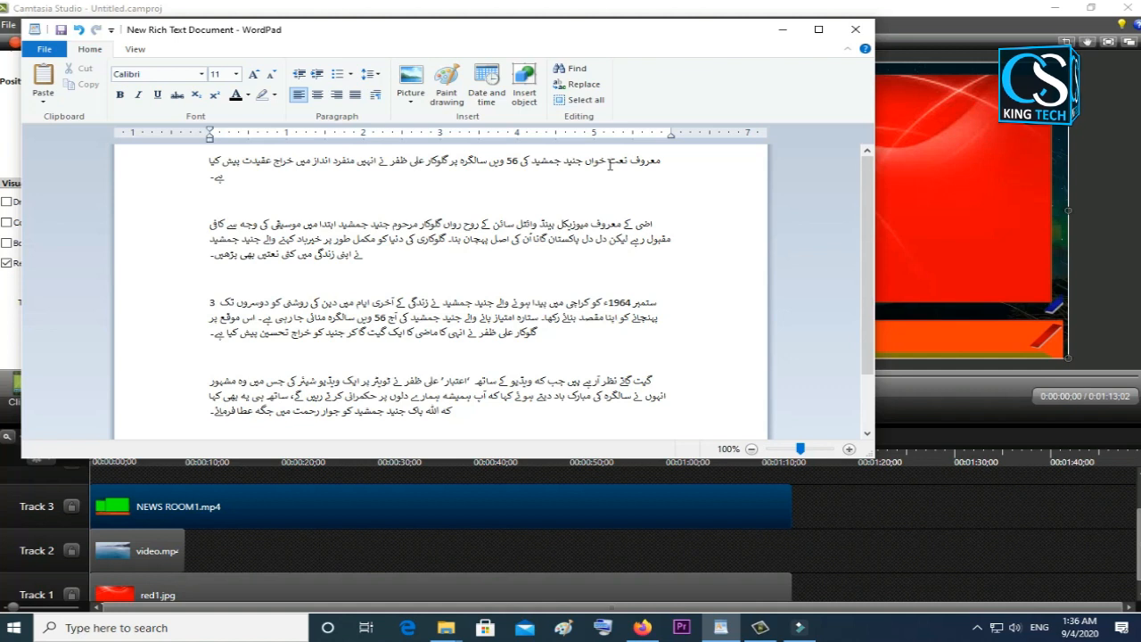
{"action": "left_click_drag", "start_coordinate": [661, 162], "coordinate": [247, 158]}
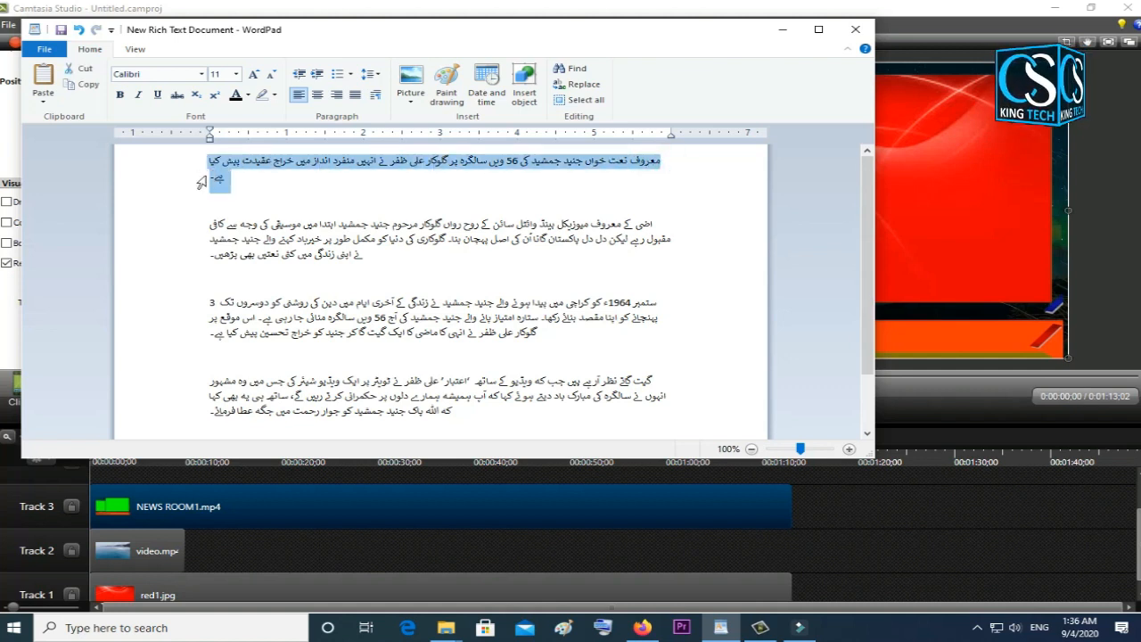
{"action": "right_click", "coordinate": [260, 167]}
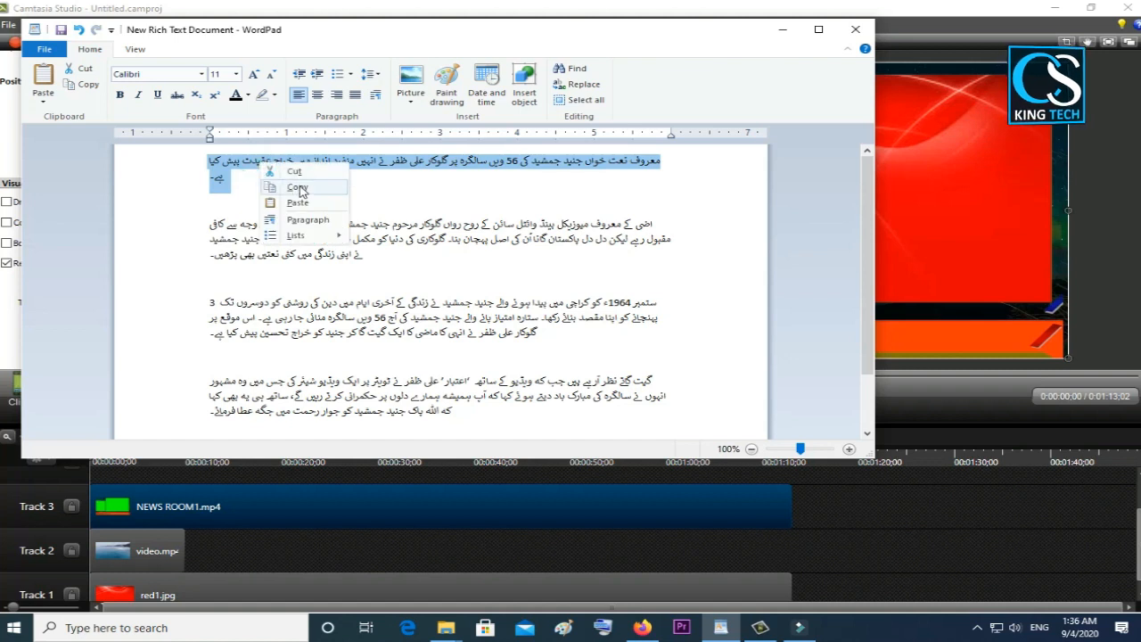
{"action": "left_click", "coordinate": [299, 187]}
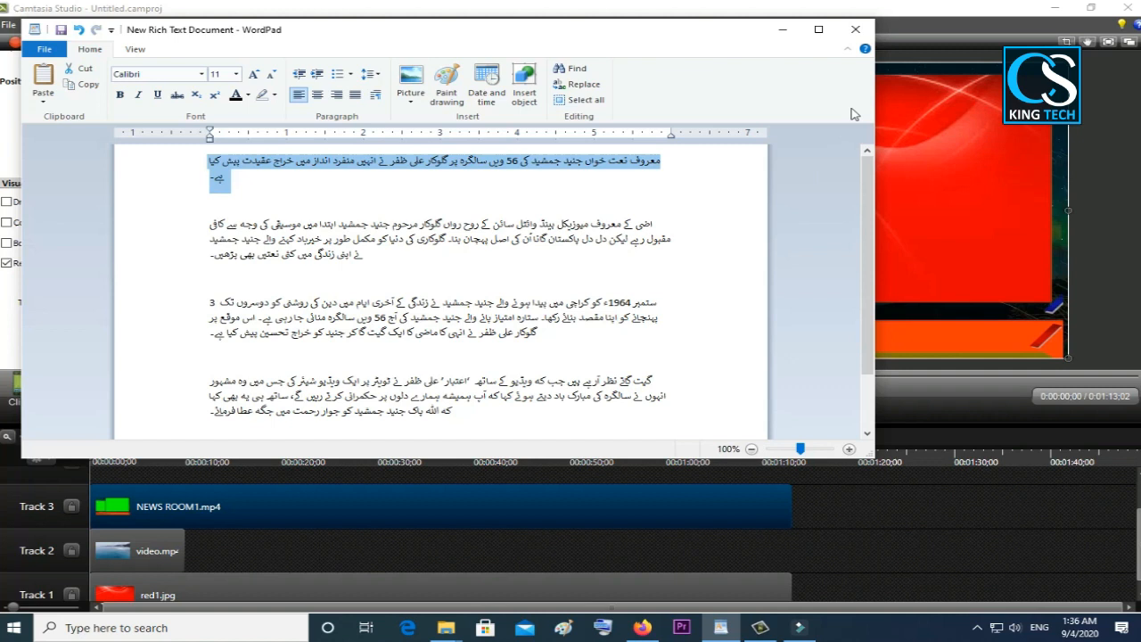
{"action": "left_click", "coordinate": [783, 29]}
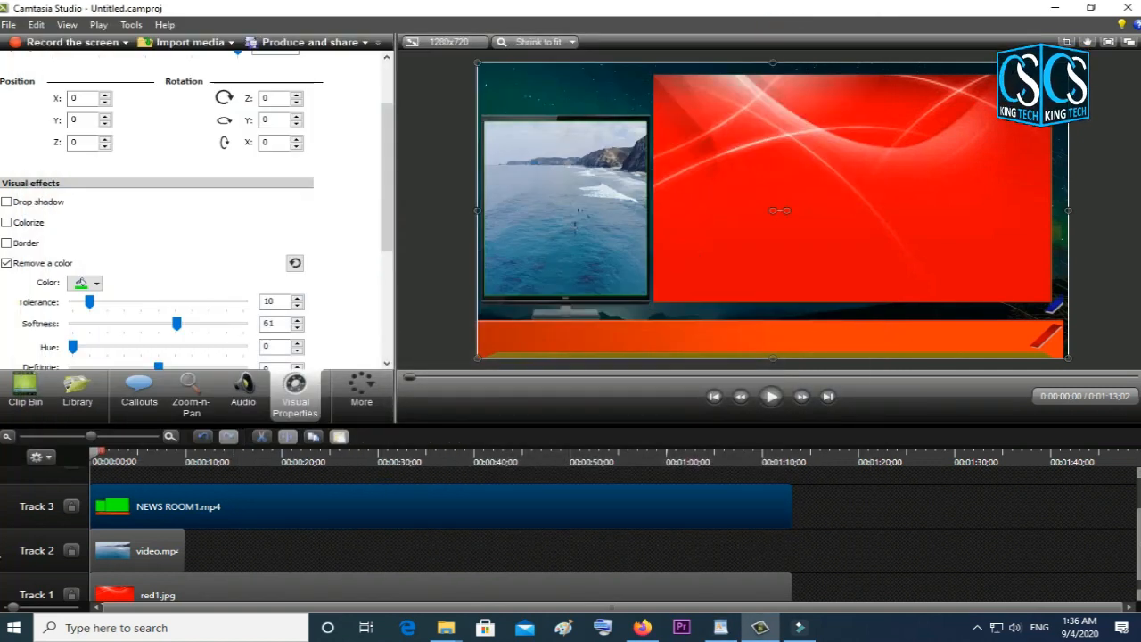
Add a text callout at the start of Track 4 and paste the copied Urdu paragraph into it.
{"action": "scroll", "coordinate": [570, 535], "scroll_direction": "up", "scroll_amount": 2}
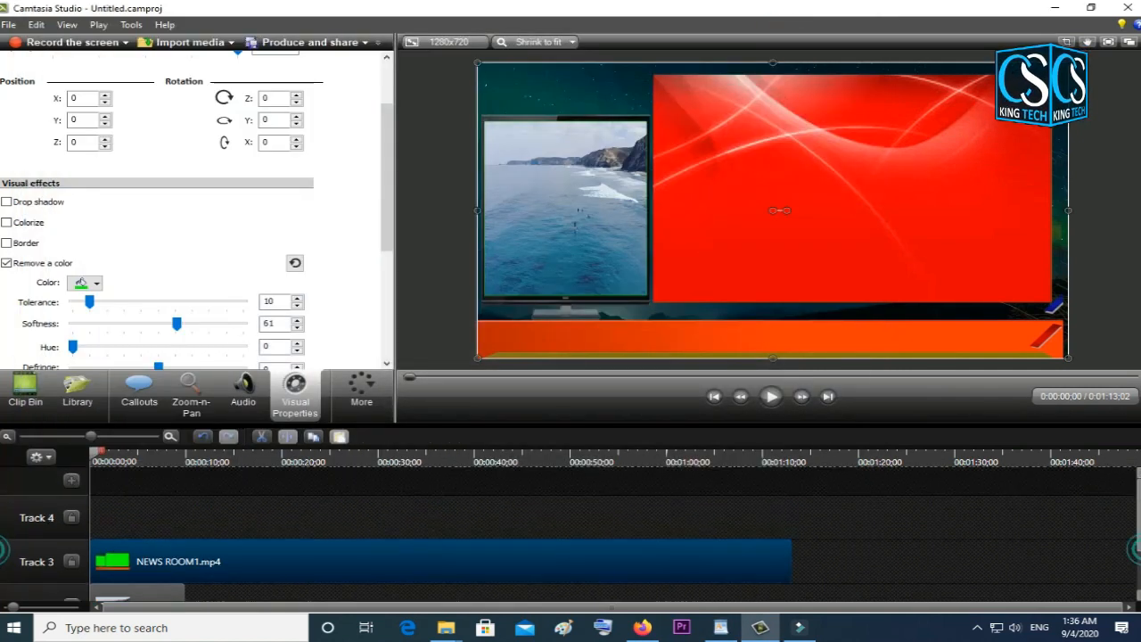
{"action": "left_click", "coordinate": [138, 390]}
{"action": "left_click", "coordinate": [309, 121]}
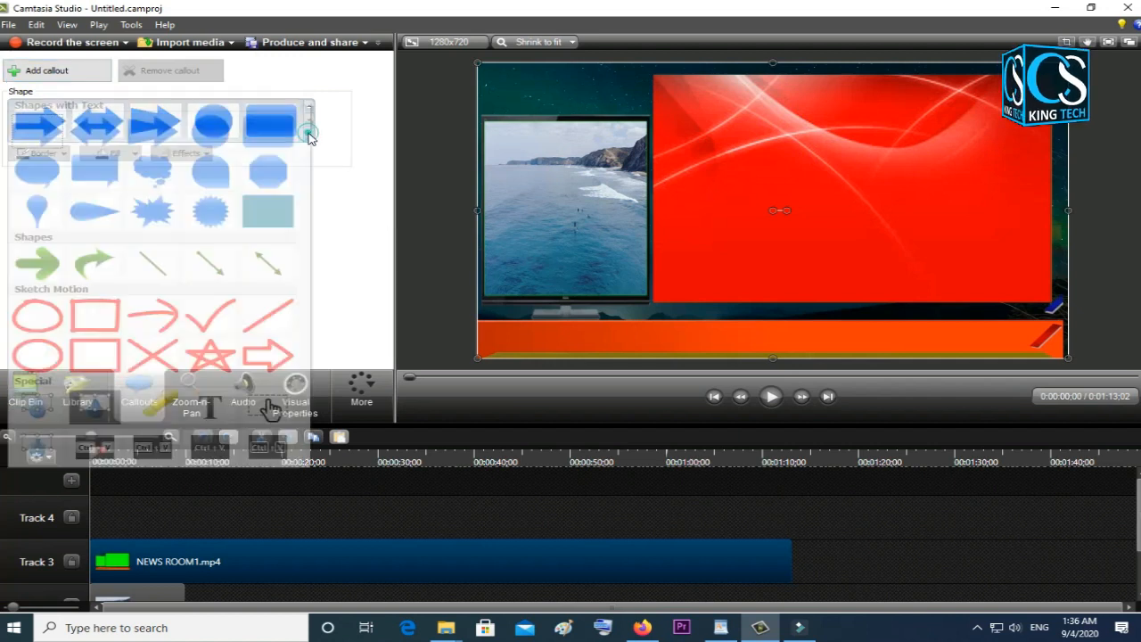
{"action": "left_click", "coordinate": [210, 409]}
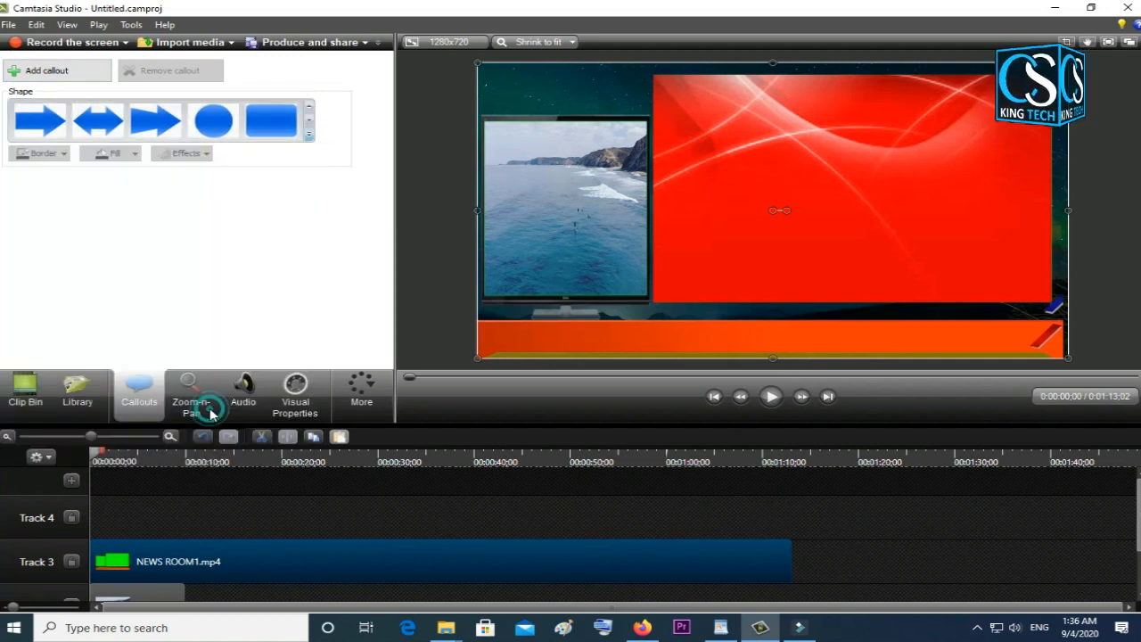
{"action": "left_click", "coordinate": [183, 256]}
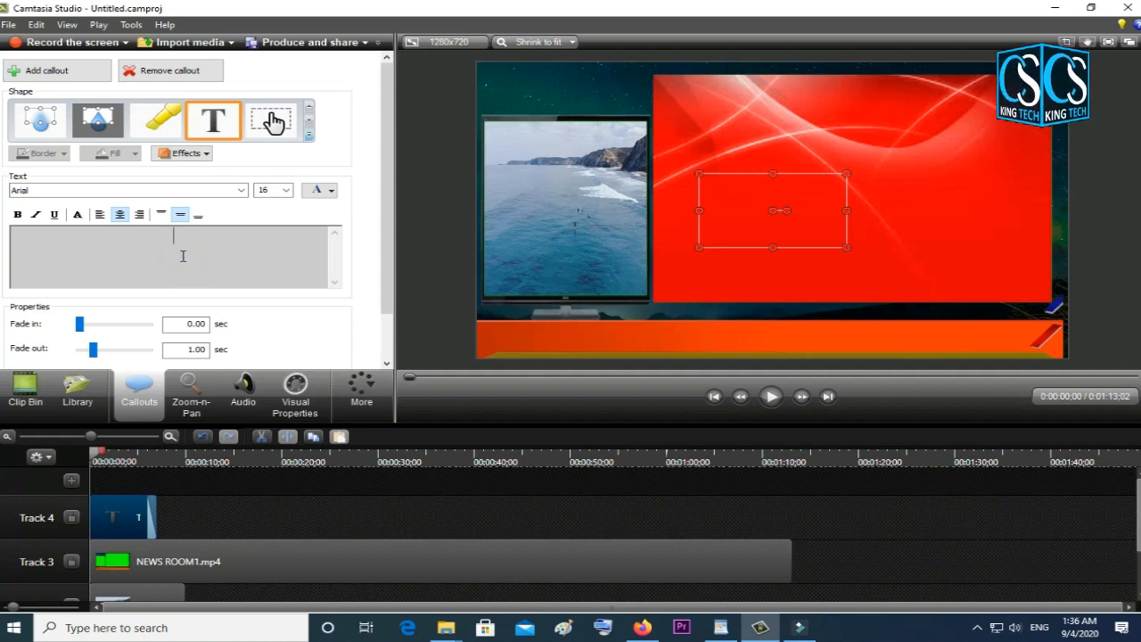
{"action": "key", "text": "ctrl+v"}
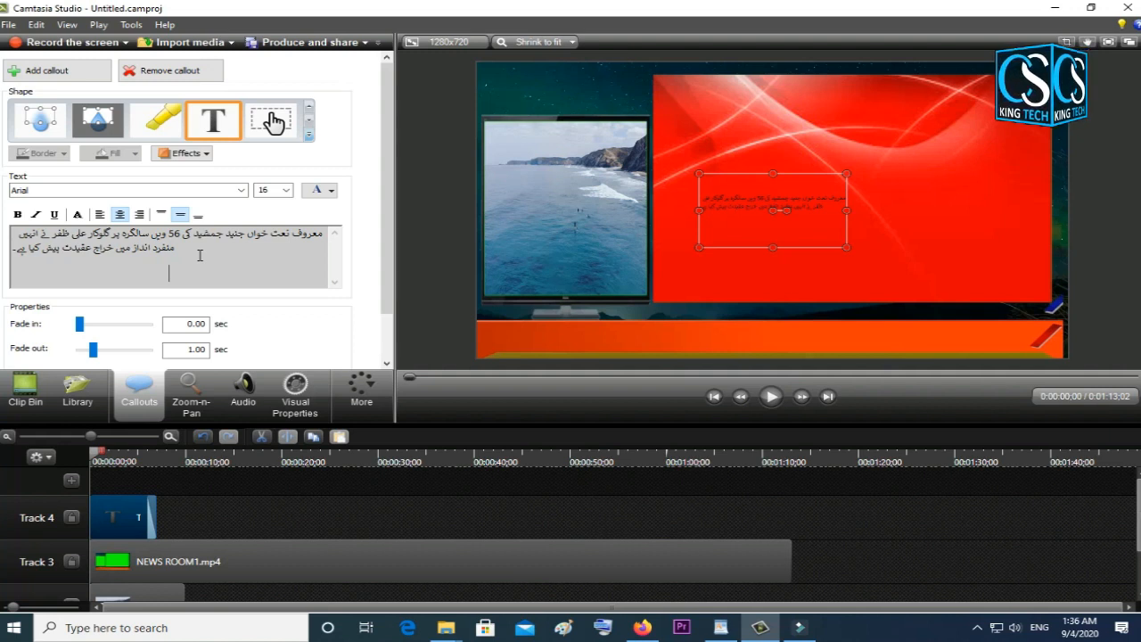
Set the whole callout text to size 36 and color it white.
{"action": "key", "text": "ctrl+a"}
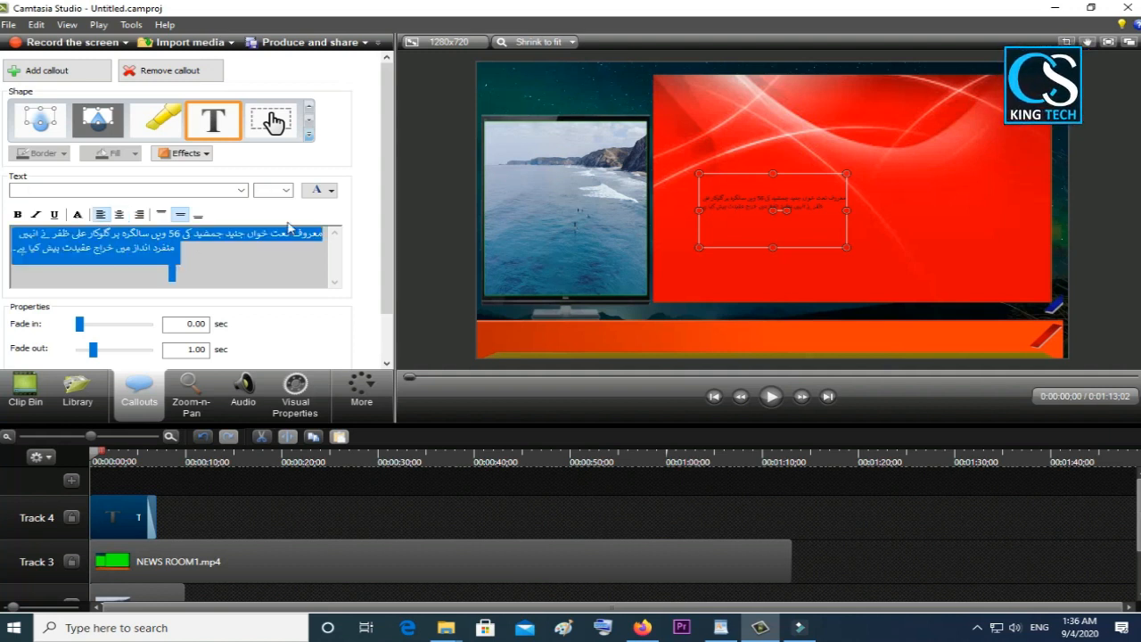
{"action": "left_click", "coordinate": [287, 191]}
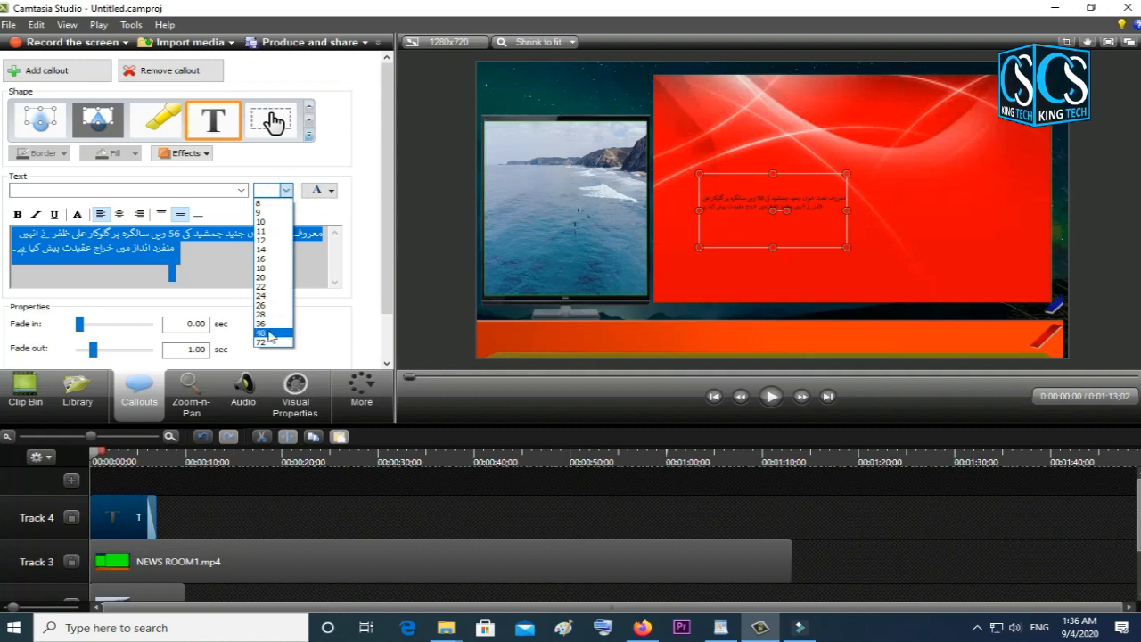
{"action": "left_click", "coordinate": [271, 314]}
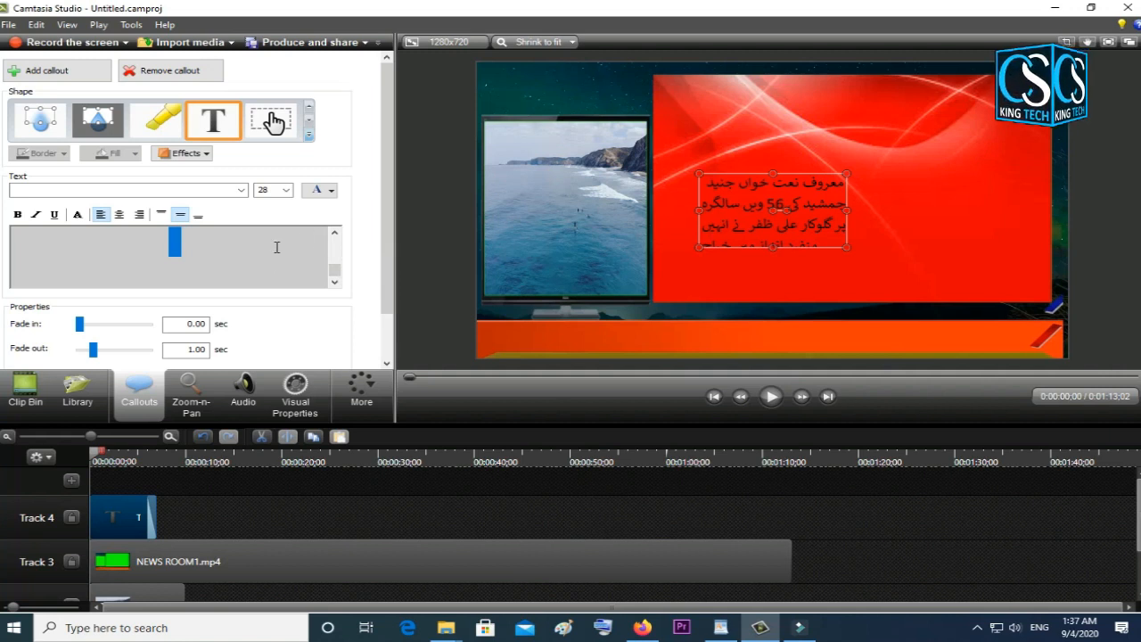
{"action": "left_click", "coordinate": [286, 189]}
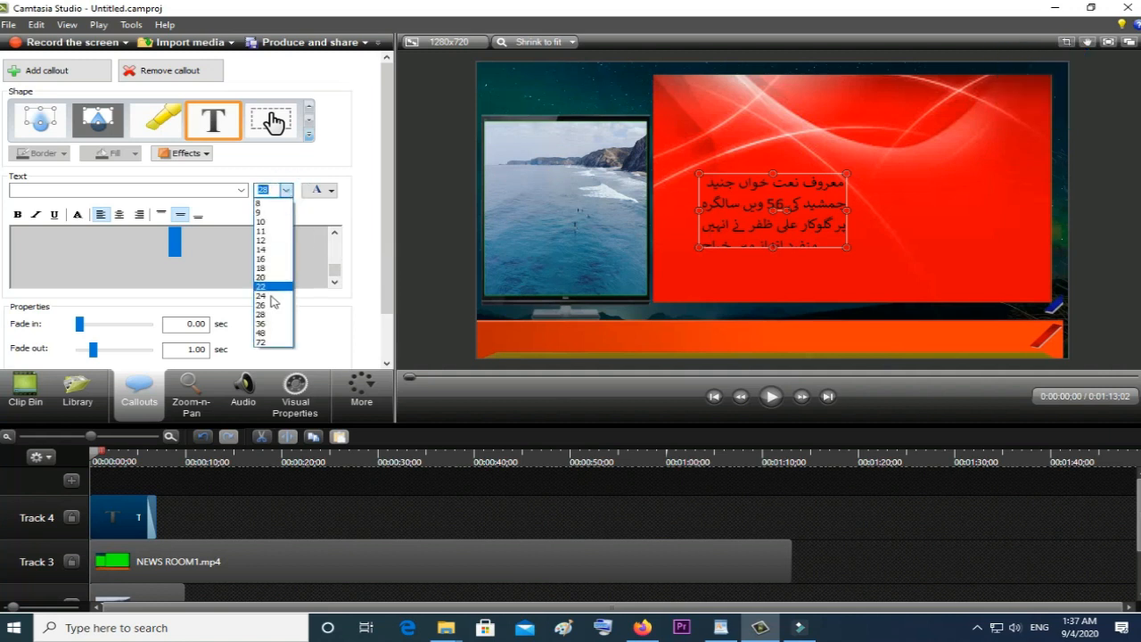
{"action": "left_click", "coordinate": [269, 324]}
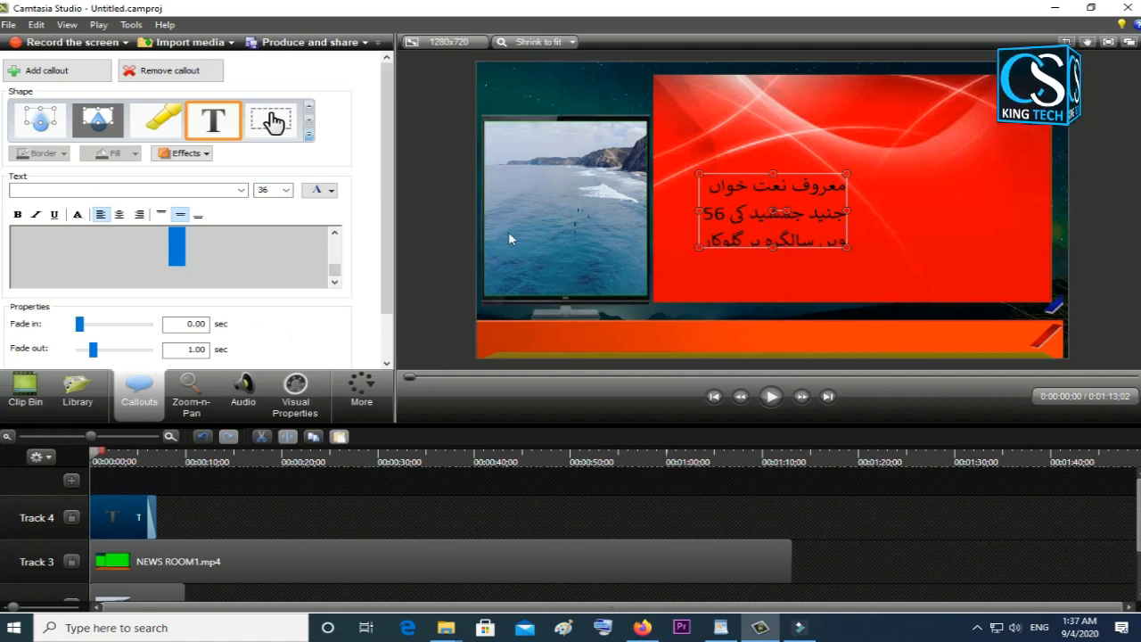
{"action": "left_click", "coordinate": [332, 190]}
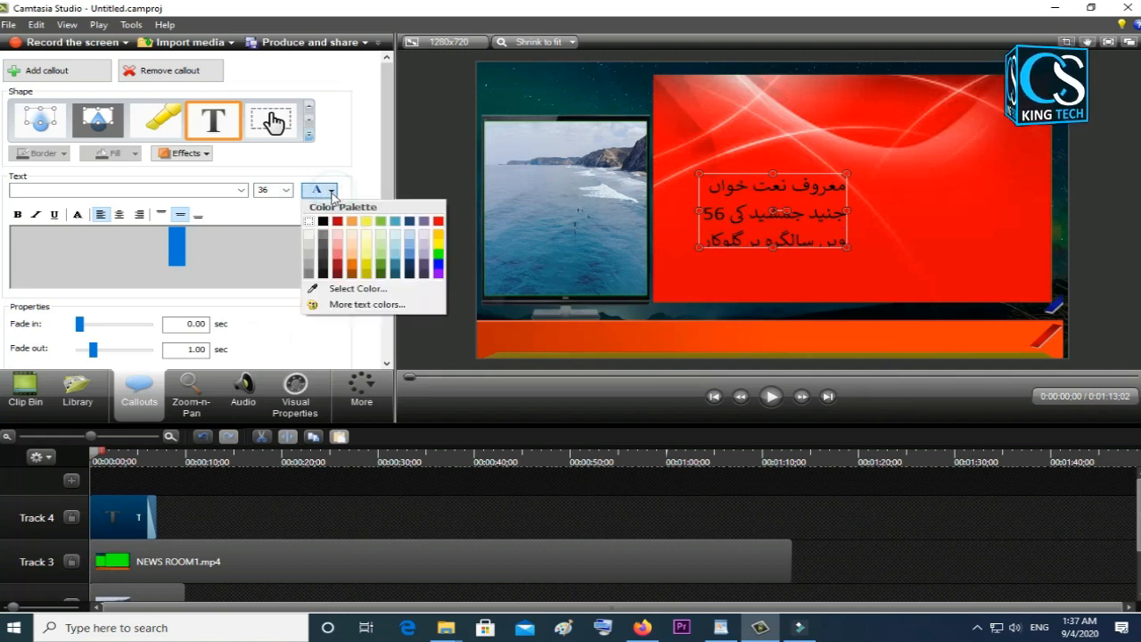
{"action": "left_click", "coordinate": [310, 223]}
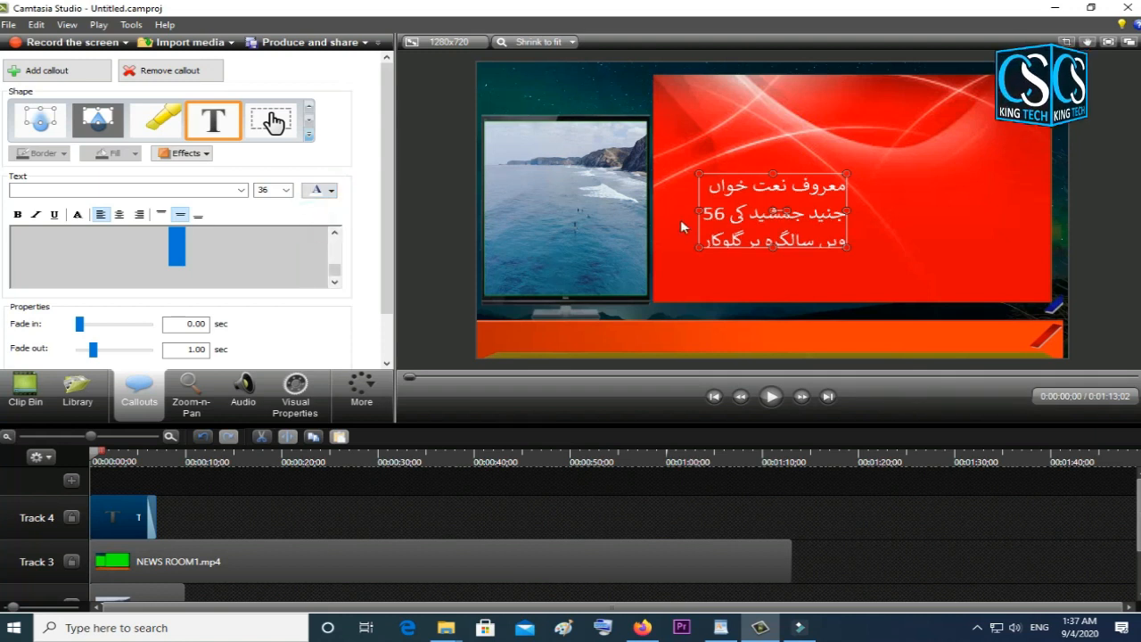
Enlarge the callout's text box to span the full width and most of the height of the red panel.
{"action": "left_click_drag", "start_coordinate": [846, 210], "coordinate": [1034, 211]}
{"action": "left_click_drag", "start_coordinate": [698, 214], "coordinate": [660, 212]}
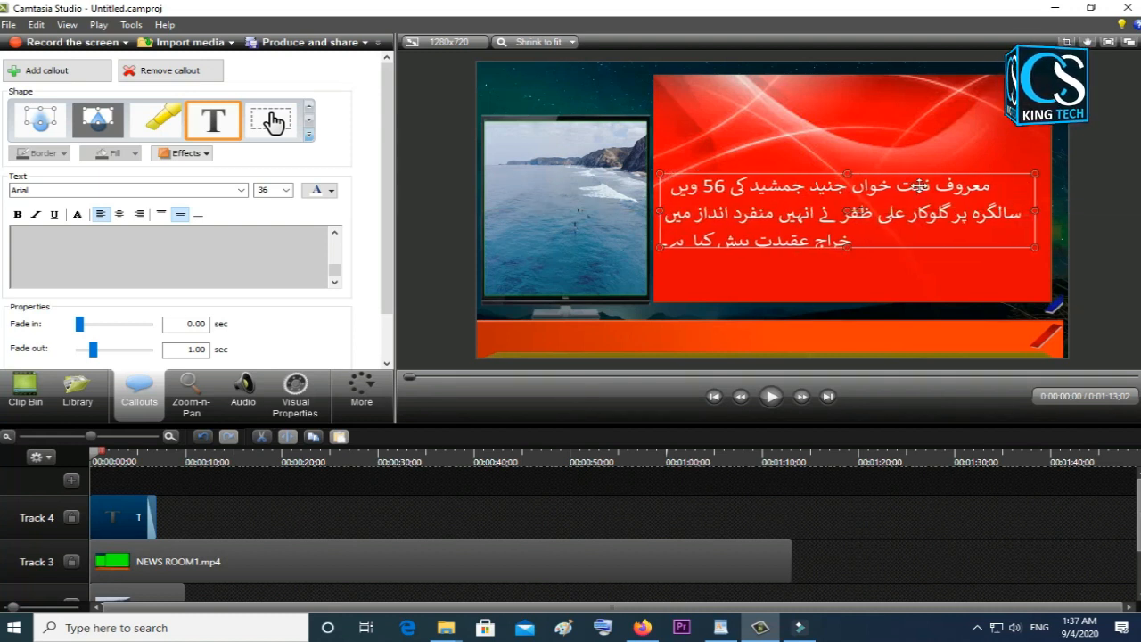
{"action": "left_click_drag", "start_coordinate": [847, 116], "coordinate": [848, 87]}
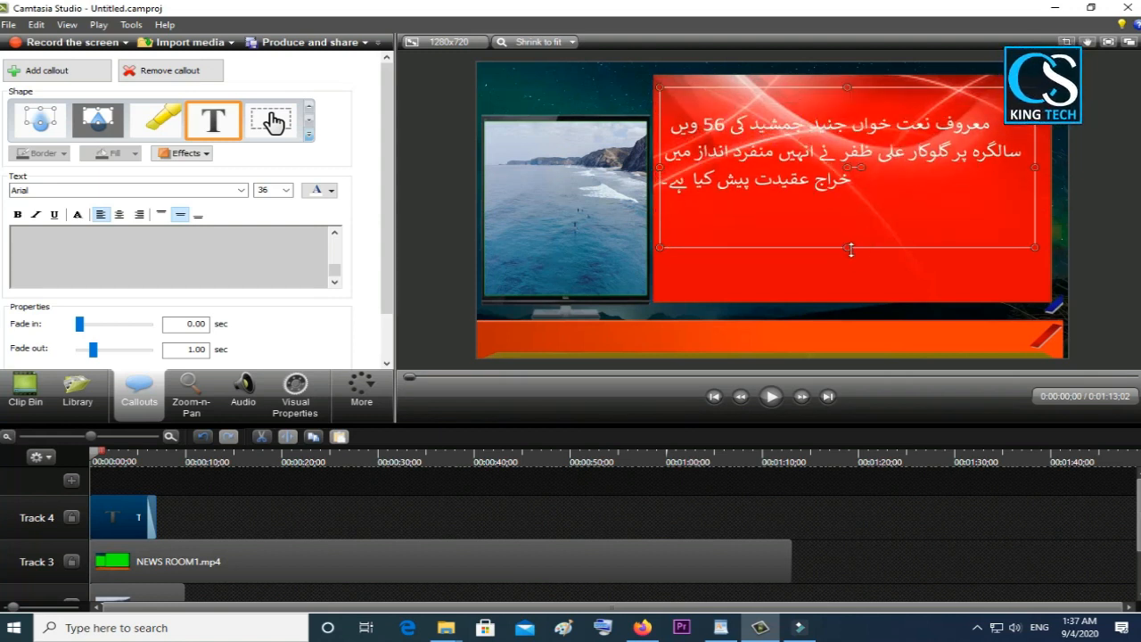
{"action": "left_click_drag", "start_coordinate": [847, 247], "coordinate": [846, 276]}
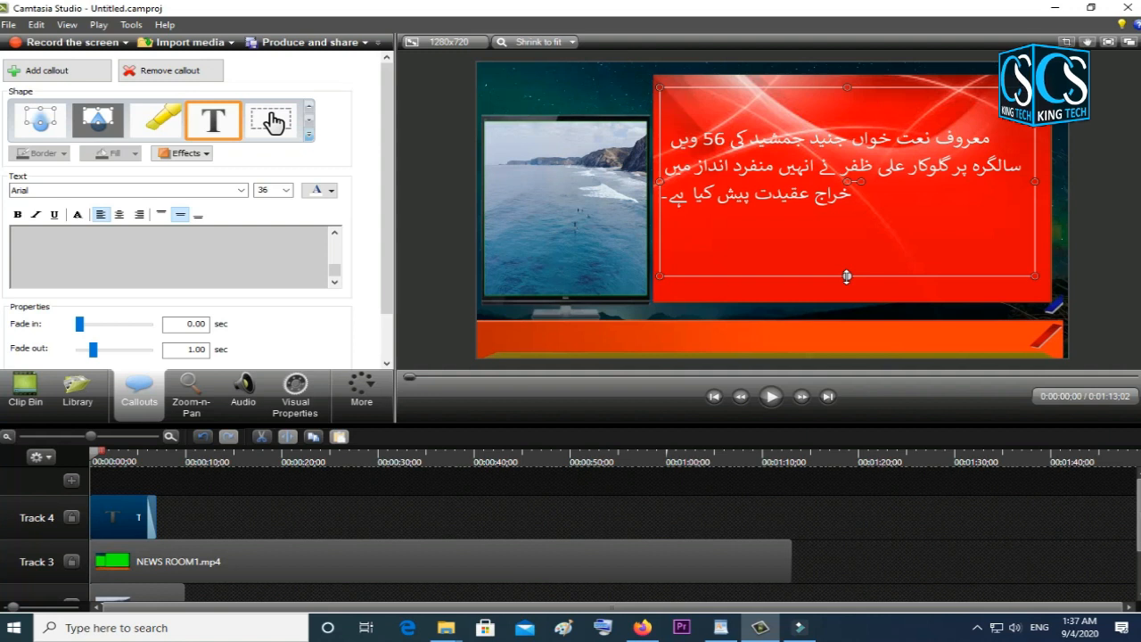
{"action": "left_click_drag", "start_coordinate": [659, 182], "coordinate": [655, 182]}
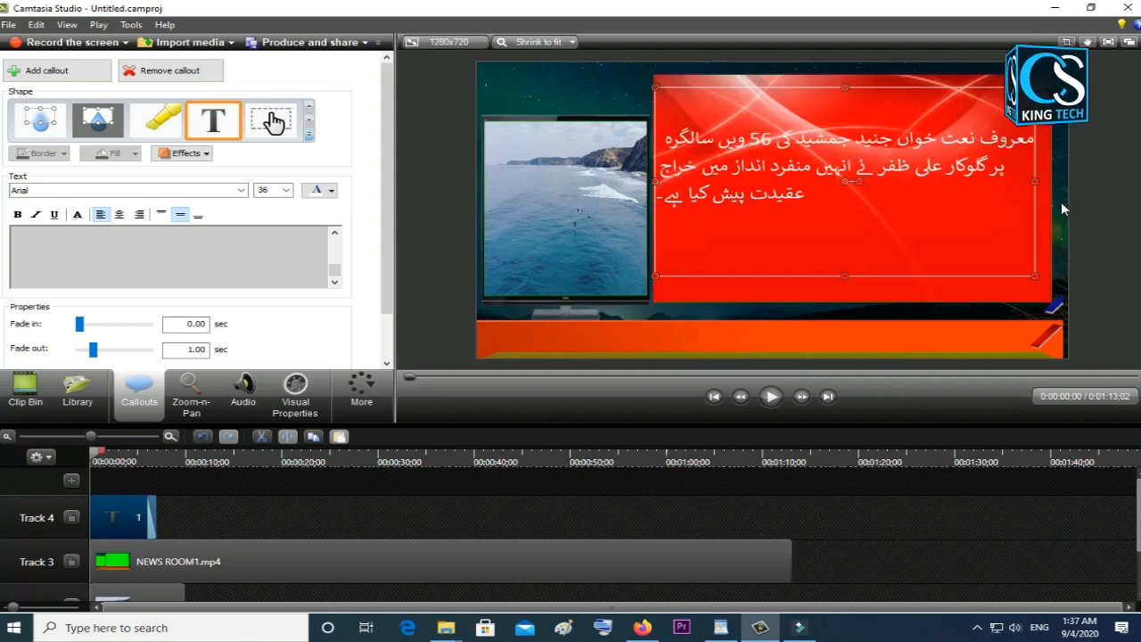
{"action": "mouse_move", "coordinate": [1035, 182]}
{"action": "left_mouse_down"}
{"action": "mouse_move", "coordinate": [1069, 184]}
{"action": "mouse_move", "coordinate": [1049, 185]}
{"action": "left_mouse_up"}
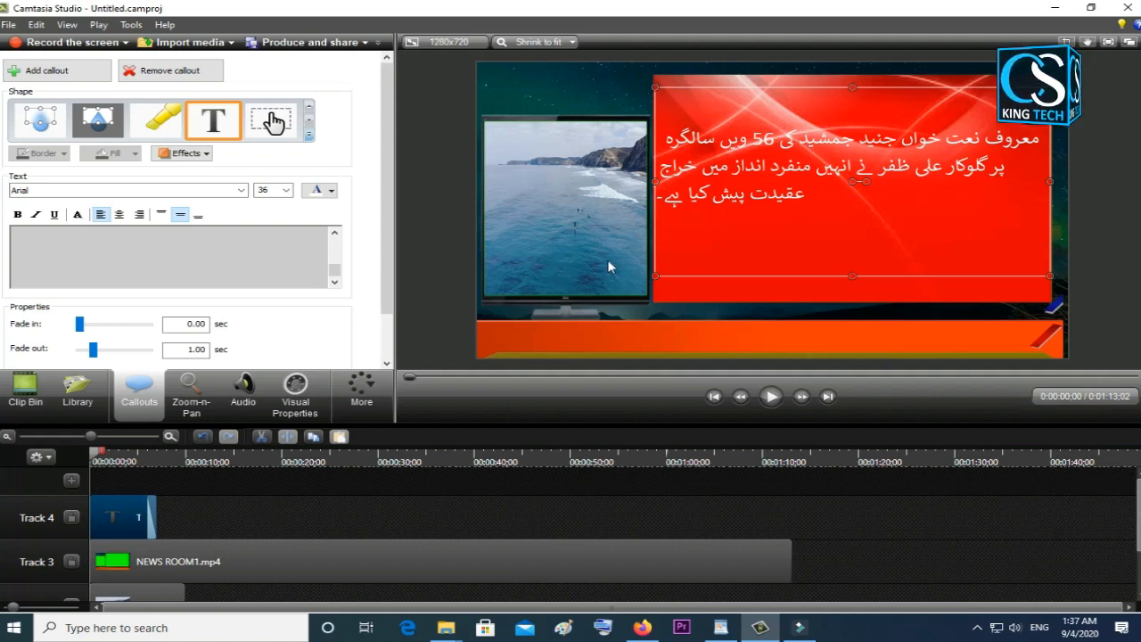
Try to set the callout text's font to Jameel Noori Nastaleeq without selecting the text.
{"action": "left_click", "coordinate": [240, 191]}
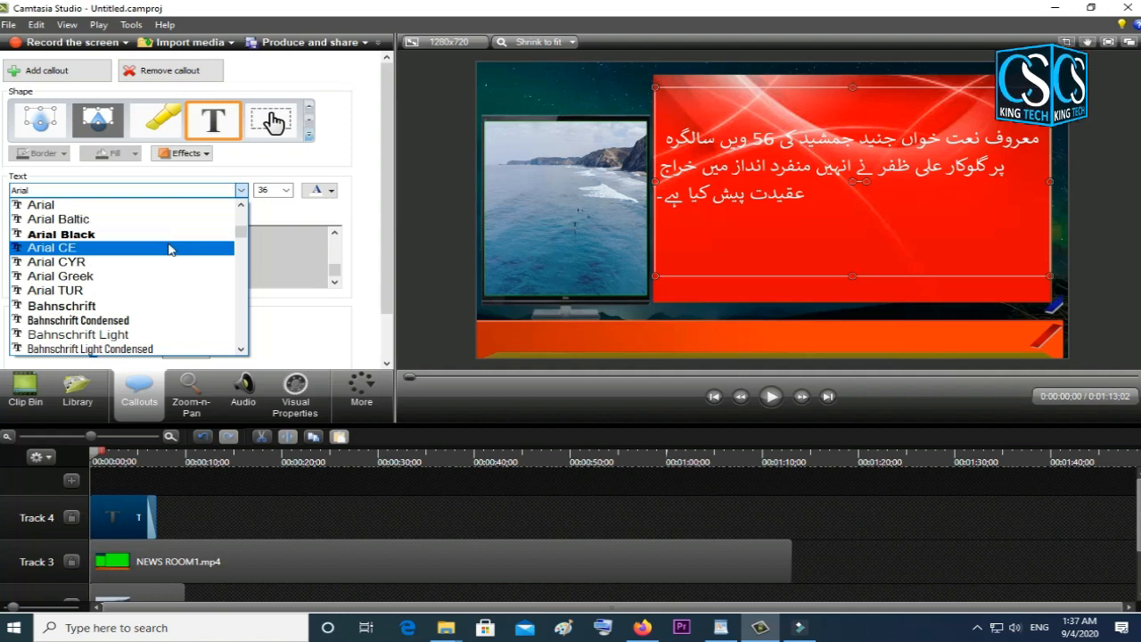
{"action": "scroll", "coordinate": [170, 245], "scroll_direction": "down", "scroll_amount": 1}
{"action": "scroll", "coordinate": [170, 249], "scroll_direction": "down", "scroll_amount": 1}
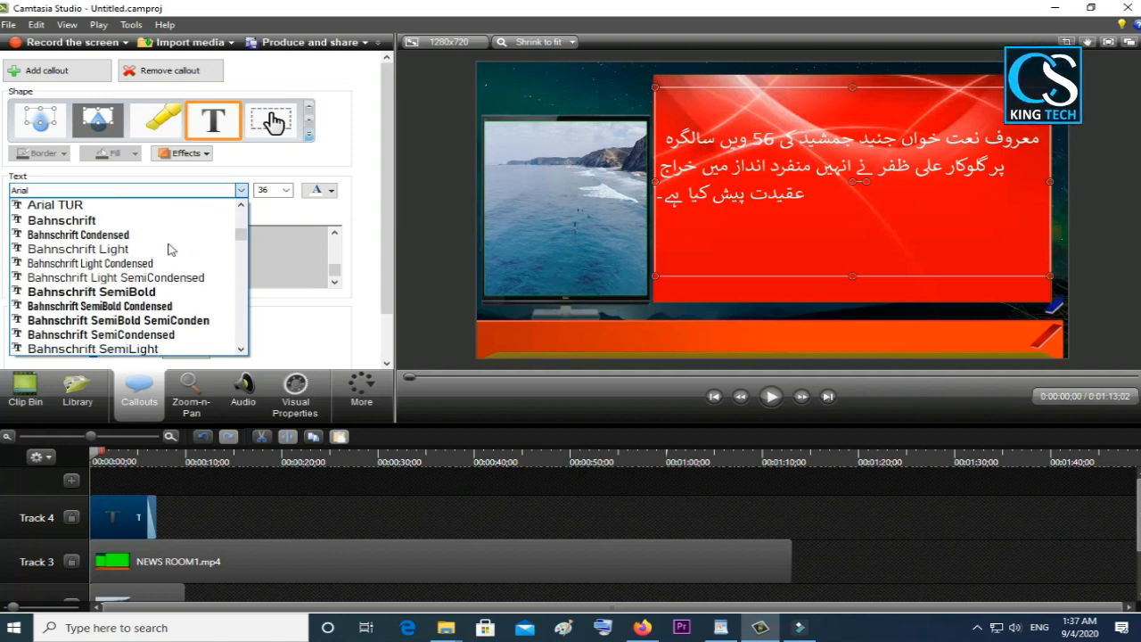
{"action": "scroll", "coordinate": [170, 250], "scroll_direction": "down", "scroll_amount": 1}
{"action": "scroll", "coordinate": [170, 249], "scroll_direction": "down", "scroll_amount": 3}
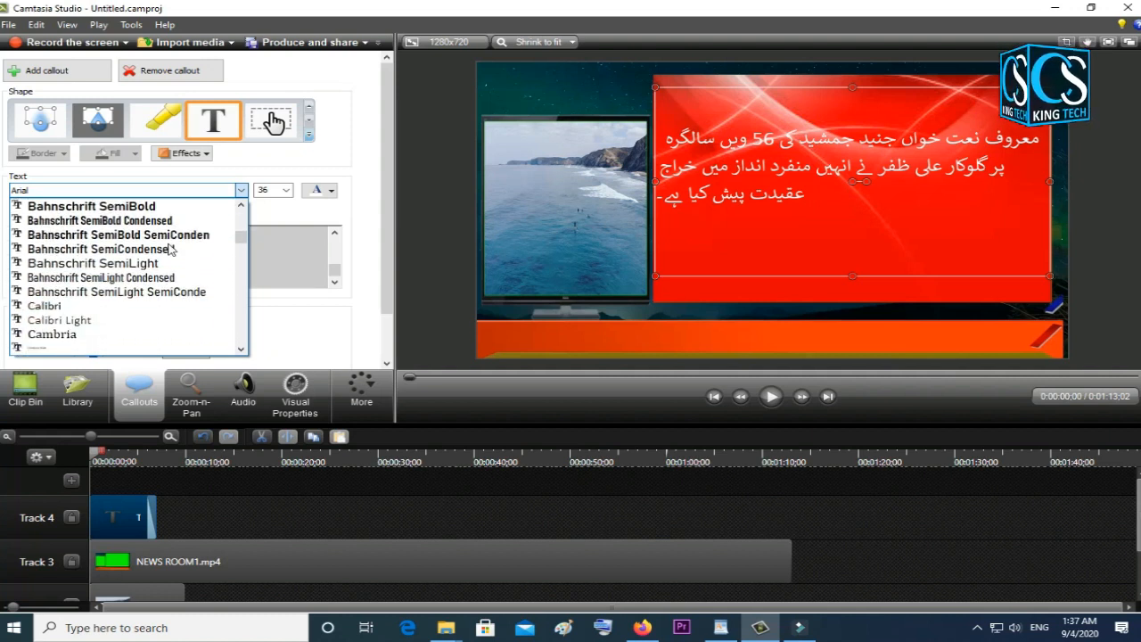
{"action": "scroll", "coordinate": [171, 250], "scroll_direction": "down", "scroll_amount": 3}
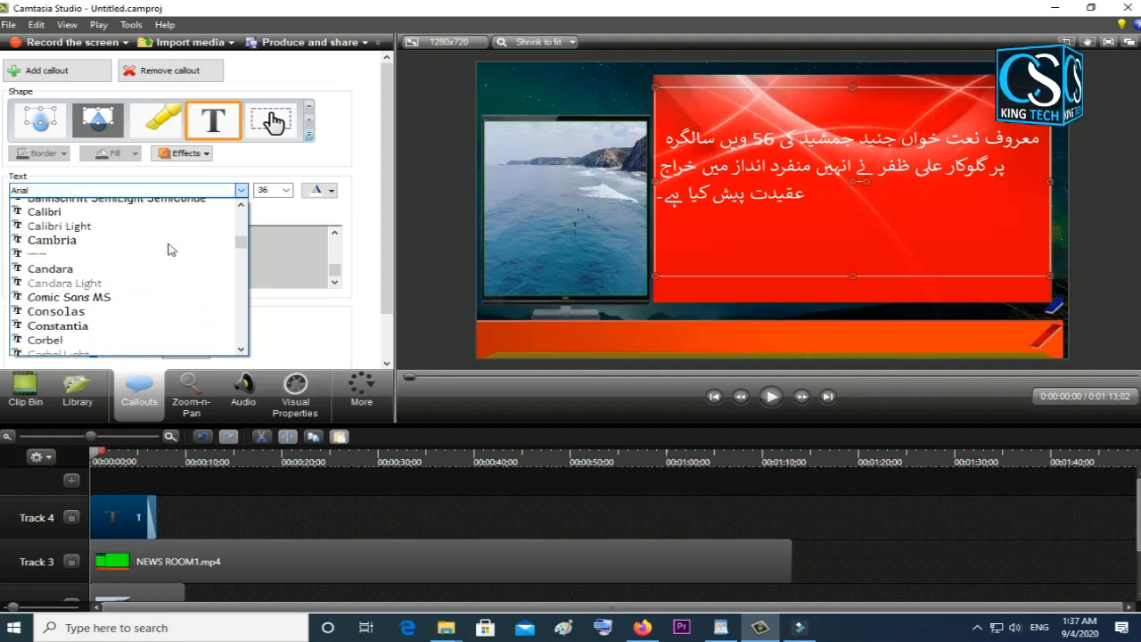
{"action": "scroll", "coordinate": [171, 249], "scroll_direction": "down", "scroll_amount": 3}
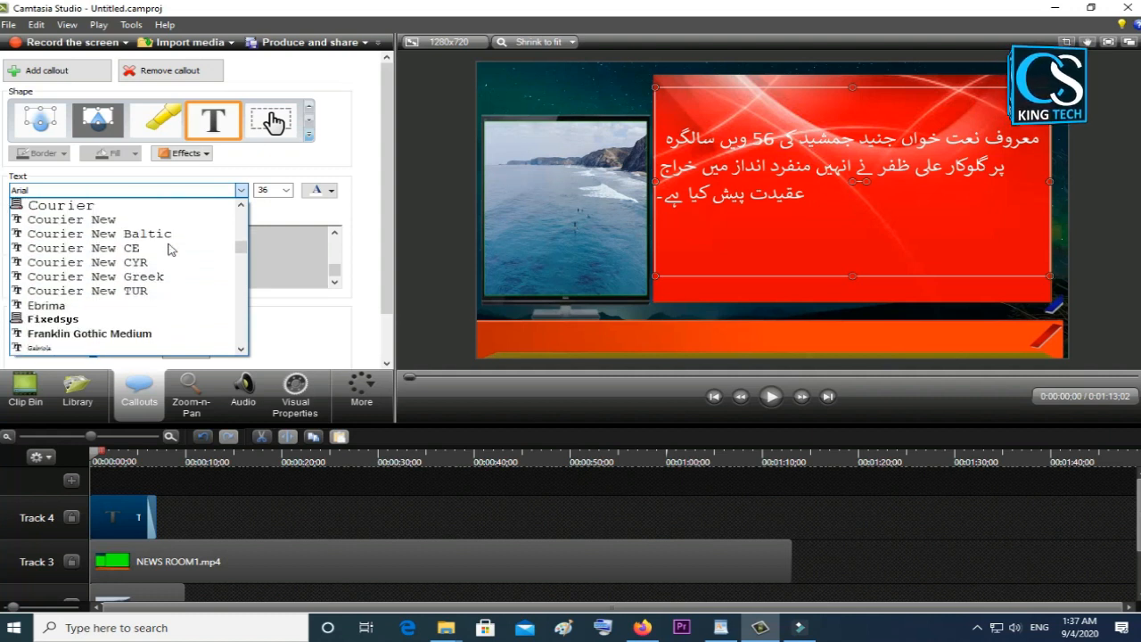
{"action": "scroll", "coordinate": [172, 250], "scroll_direction": "down", "scroll_amount": 2}
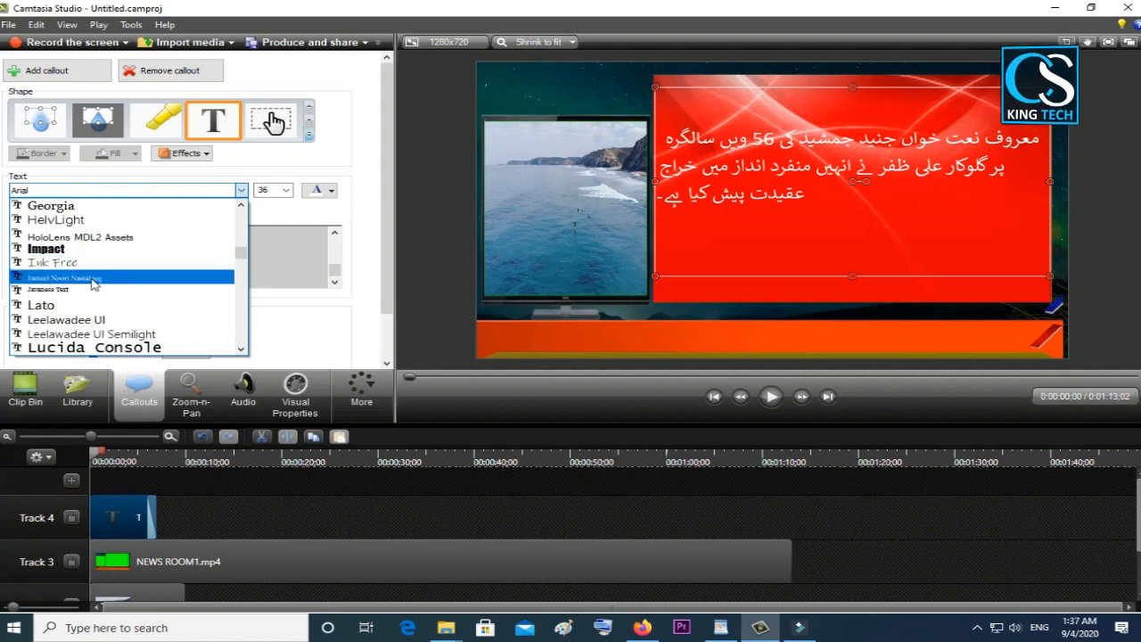
{"action": "left_click", "coordinate": [93, 280]}
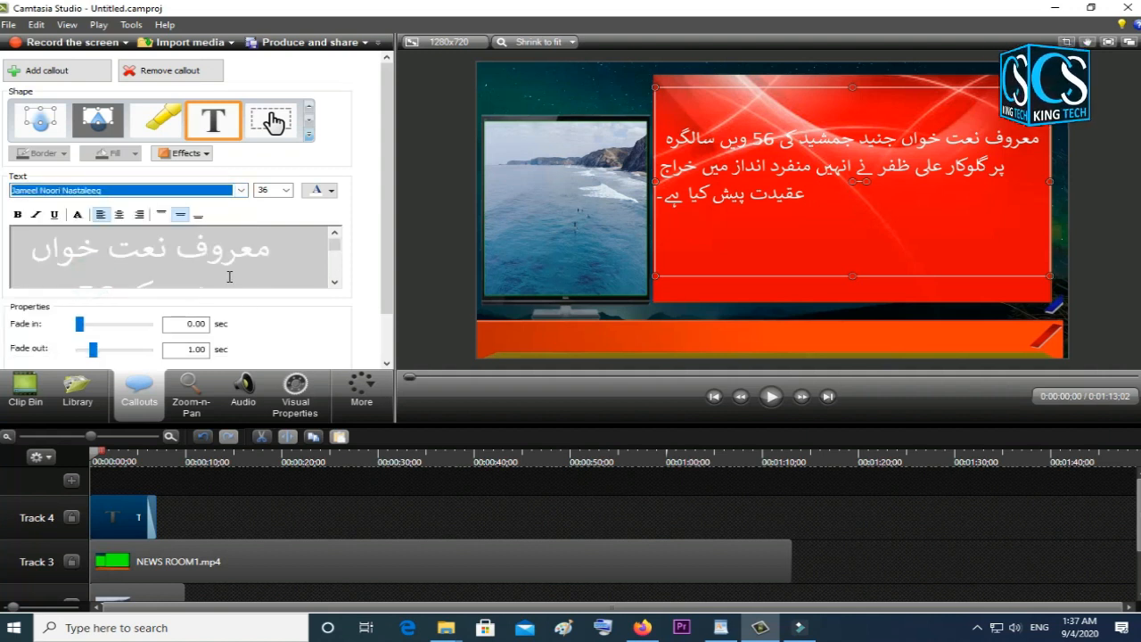
Select all of the callout's Urdu text and set its font to Jameel Noori Nastaleeq.
{"action": "left_click", "coordinate": [259, 269]}
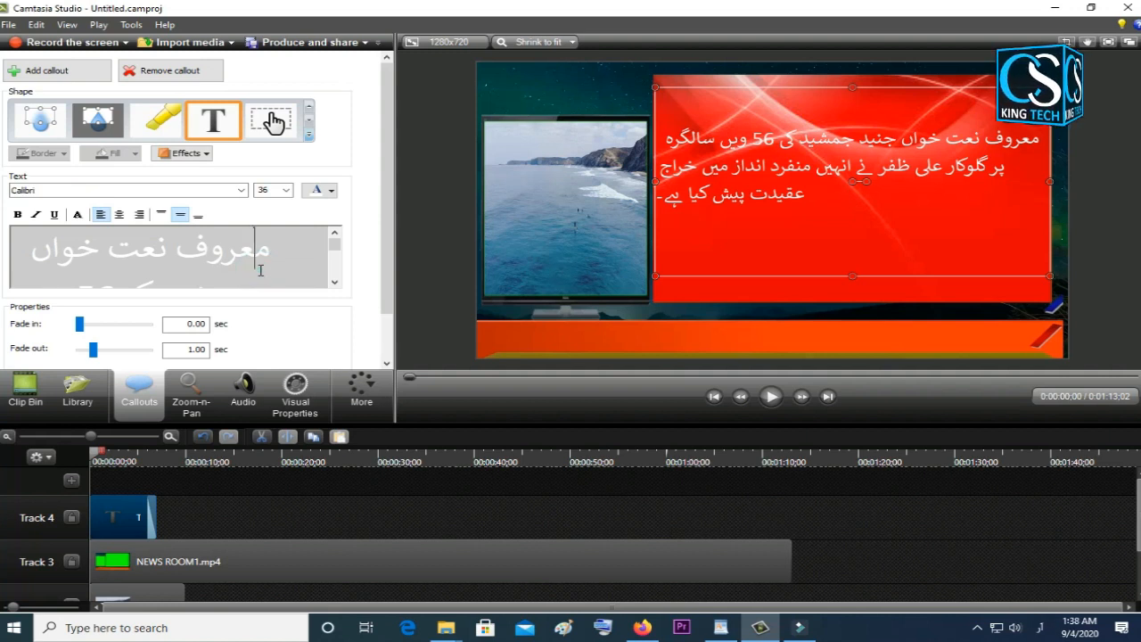
{"action": "key", "text": "ctrl+a"}
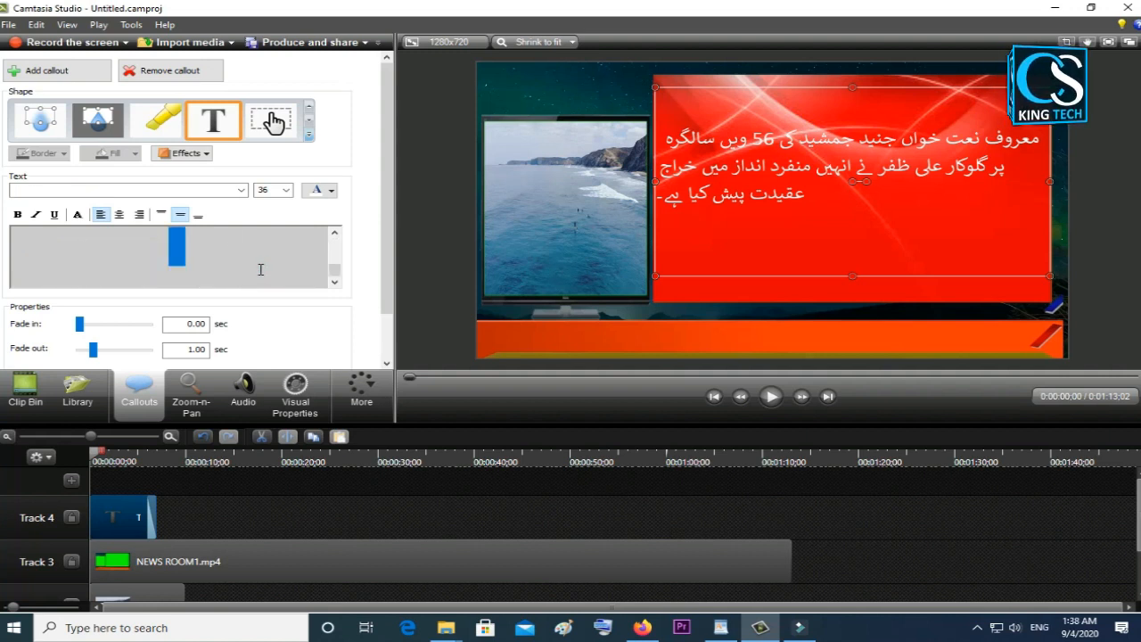
{"action": "left_click", "coordinate": [242, 191]}
{"action": "scroll", "coordinate": [214, 265], "scroll_direction": "down", "scroll_amount": 2}
{"action": "scroll", "coordinate": [214, 265], "scroll_direction": "down", "scroll_amount": 2}
{"action": "scroll", "coordinate": [175, 277], "scroll_direction": "down", "scroll_amount": 5}
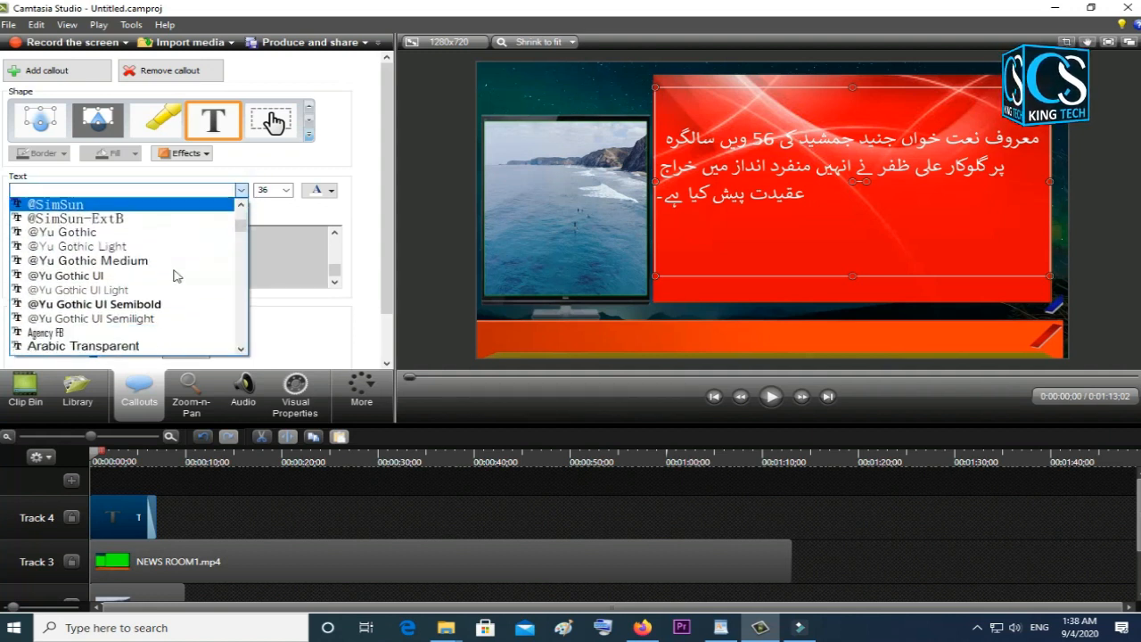
{"action": "scroll", "coordinate": [175, 276], "scroll_direction": "down", "scroll_amount": 4}
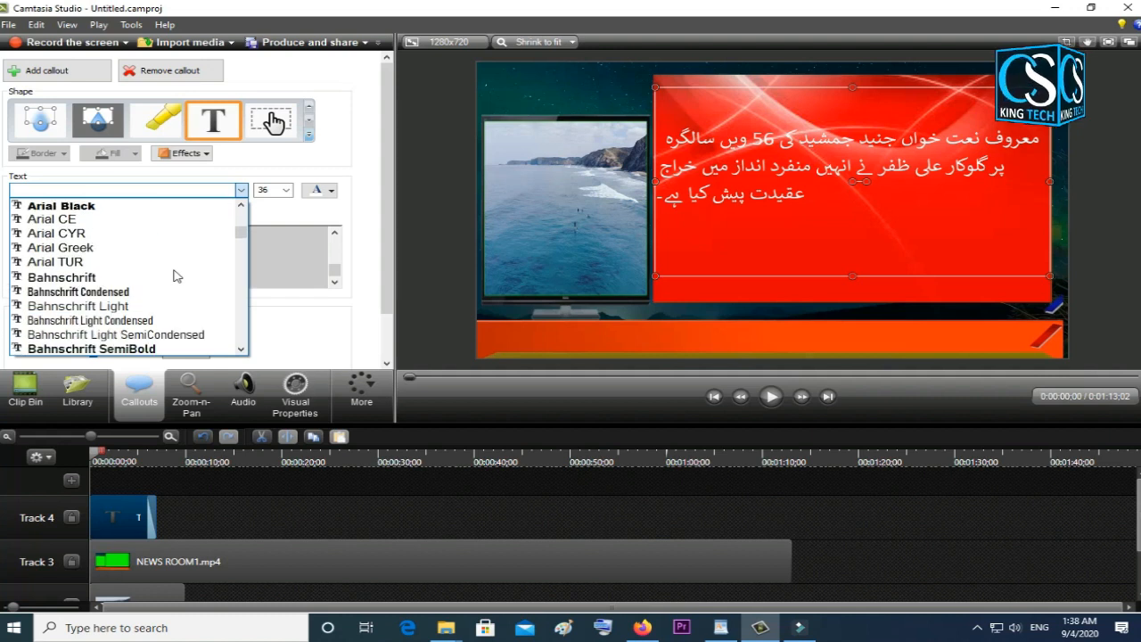
{"action": "scroll", "coordinate": [175, 276], "scroll_direction": "down", "scroll_amount": 5}
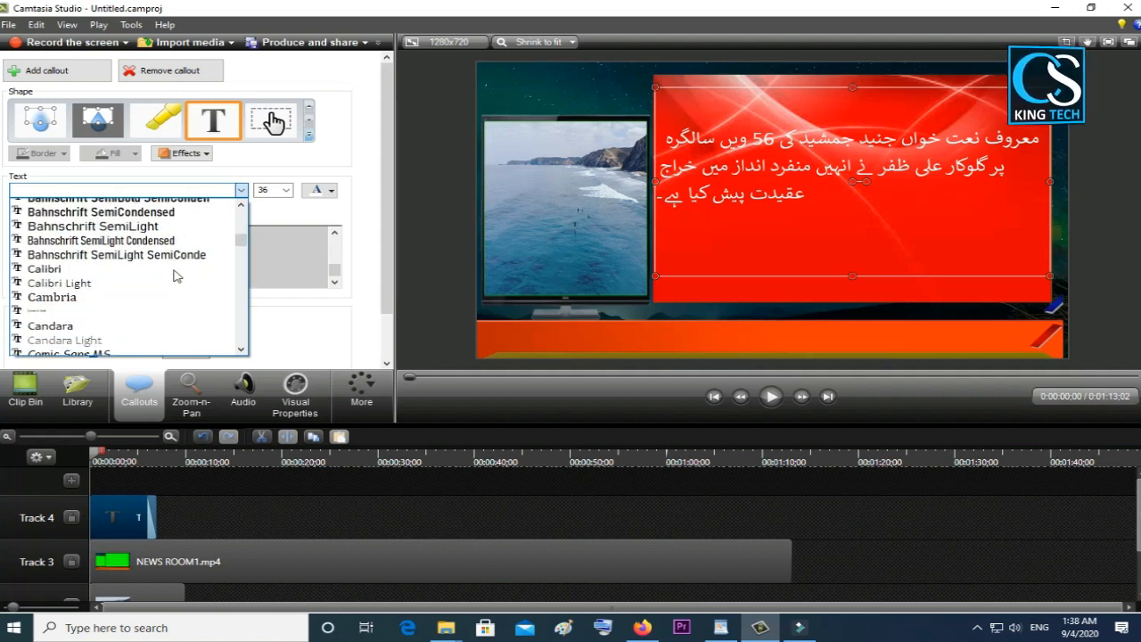
{"action": "scroll", "coordinate": [175, 276], "scroll_direction": "down", "scroll_amount": 5}
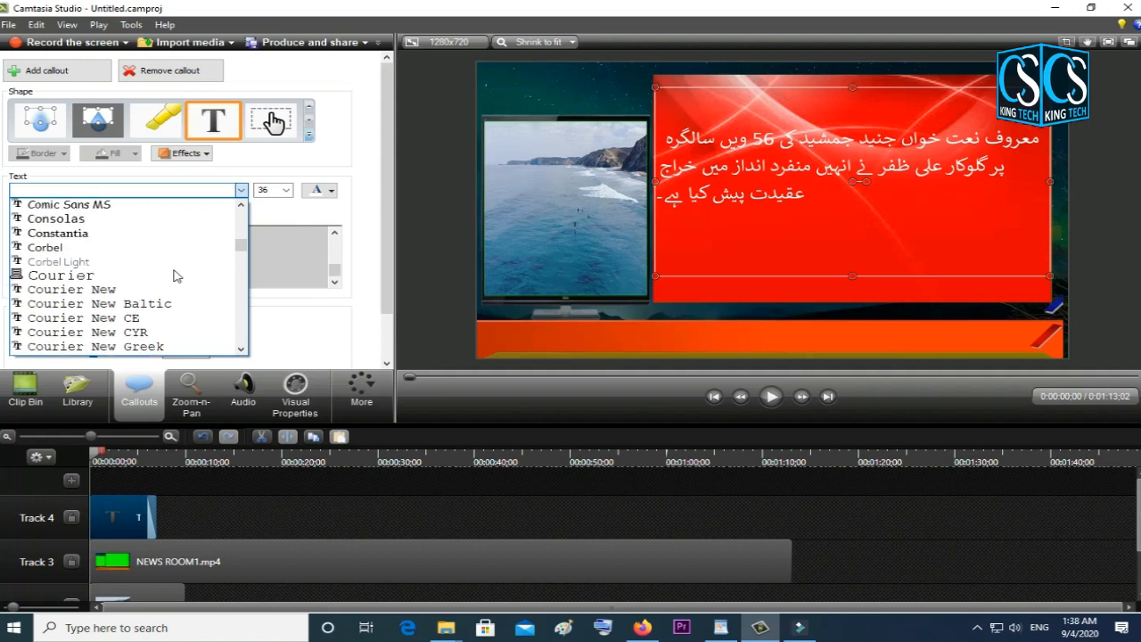
{"action": "scroll", "coordinate": [174, 276], "scroll_direction": "down", "scroll_amount": 3}
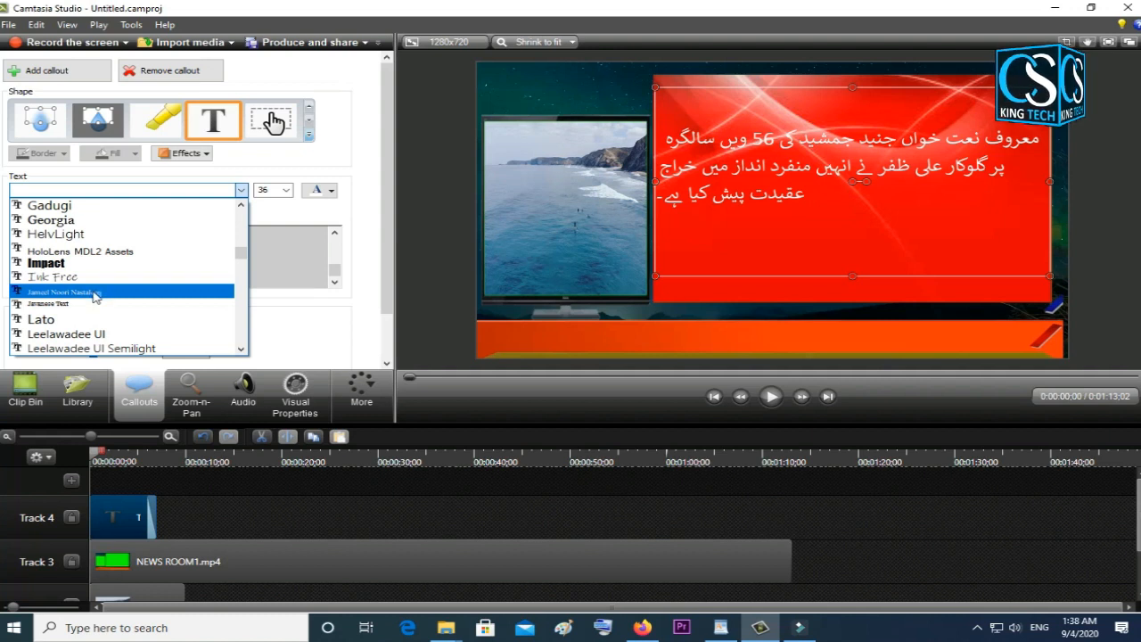
{"action": "left_click", "coordinate": [93, 293]}
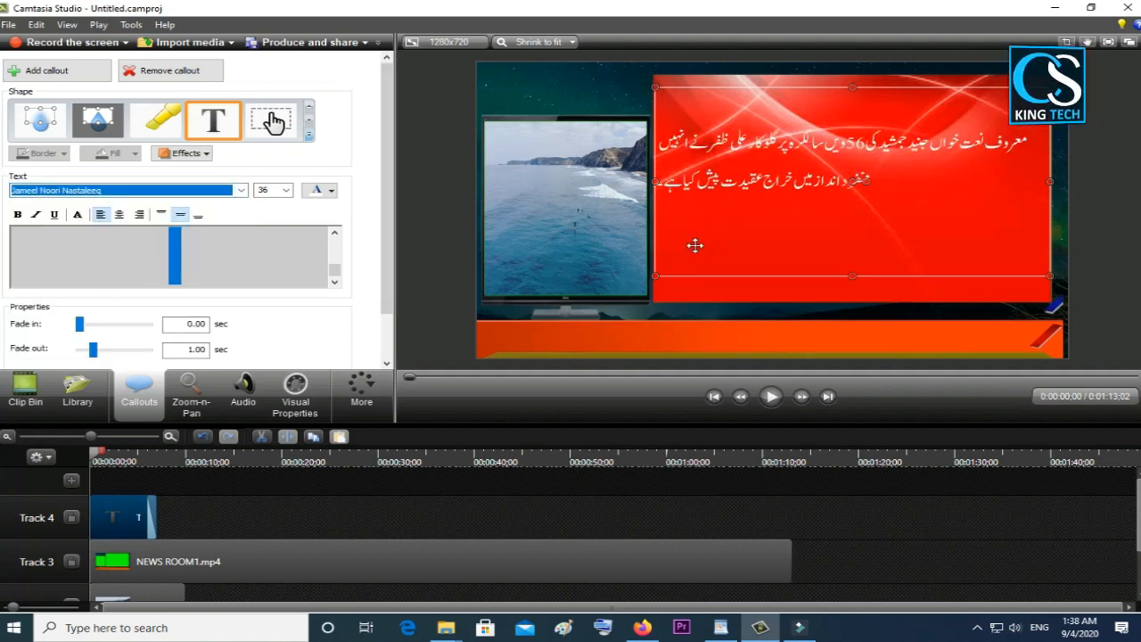
Enlarge the callout text, trying size 48 before settling on size 72, and slightly adjust the text box's left edge.
{"action": "left_click", "coordinate": [964, 199]}
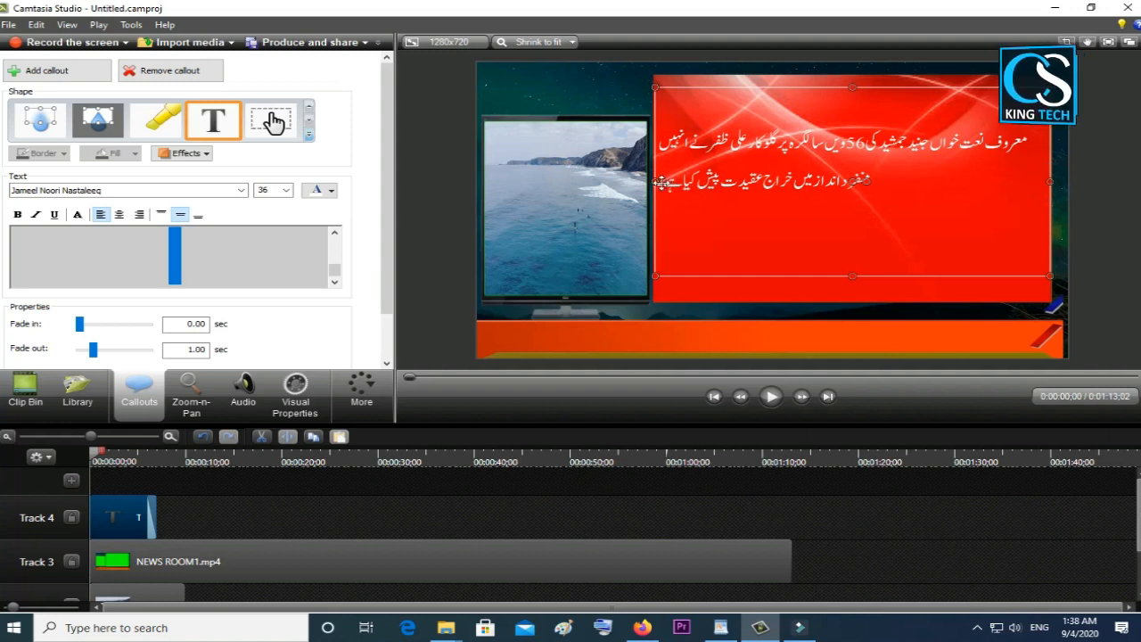
{"action": "left_click_drag", "start_coordinate": [656, 182], "coordinate": [651, 182]}
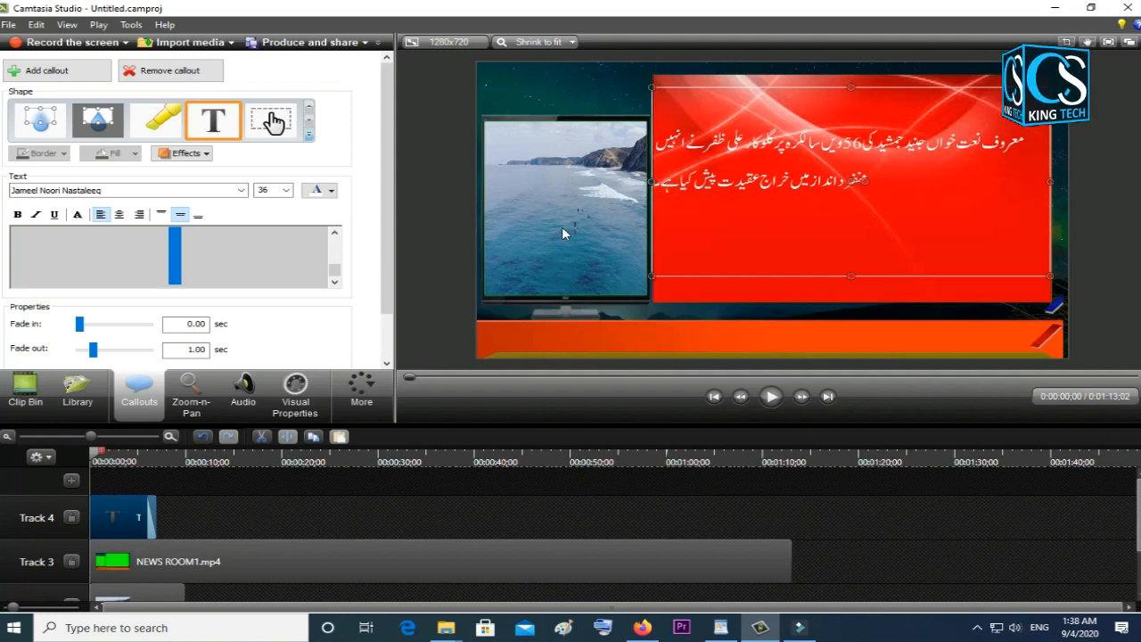
{"action": "left_click", "coordinate": [287, 190]}
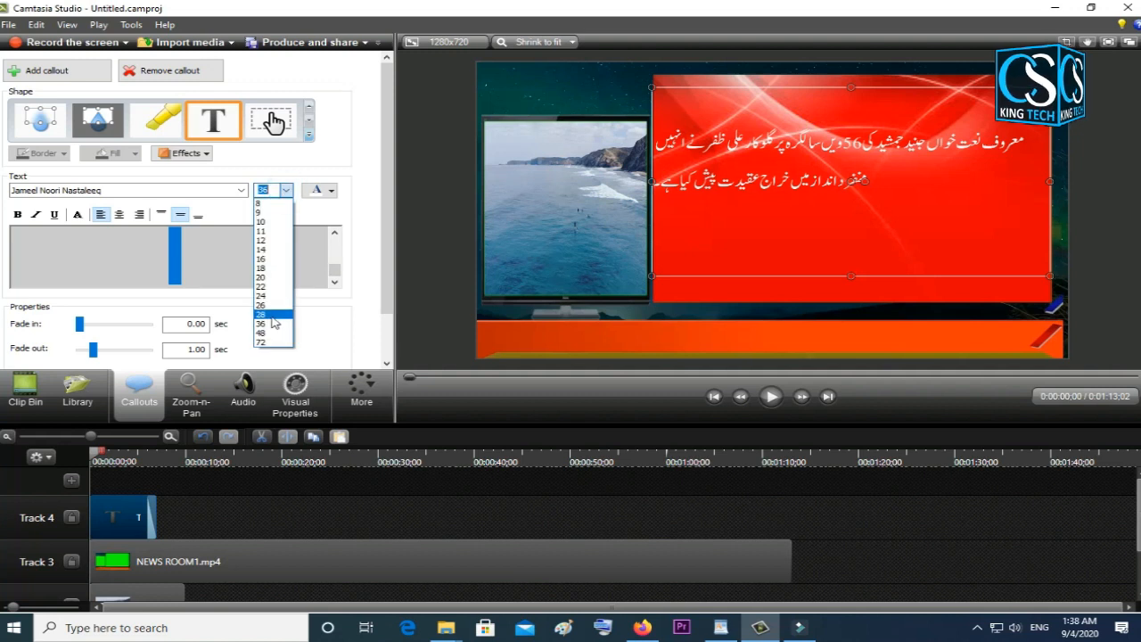
{"action": "left_click", "coordinate": [264, 333]}
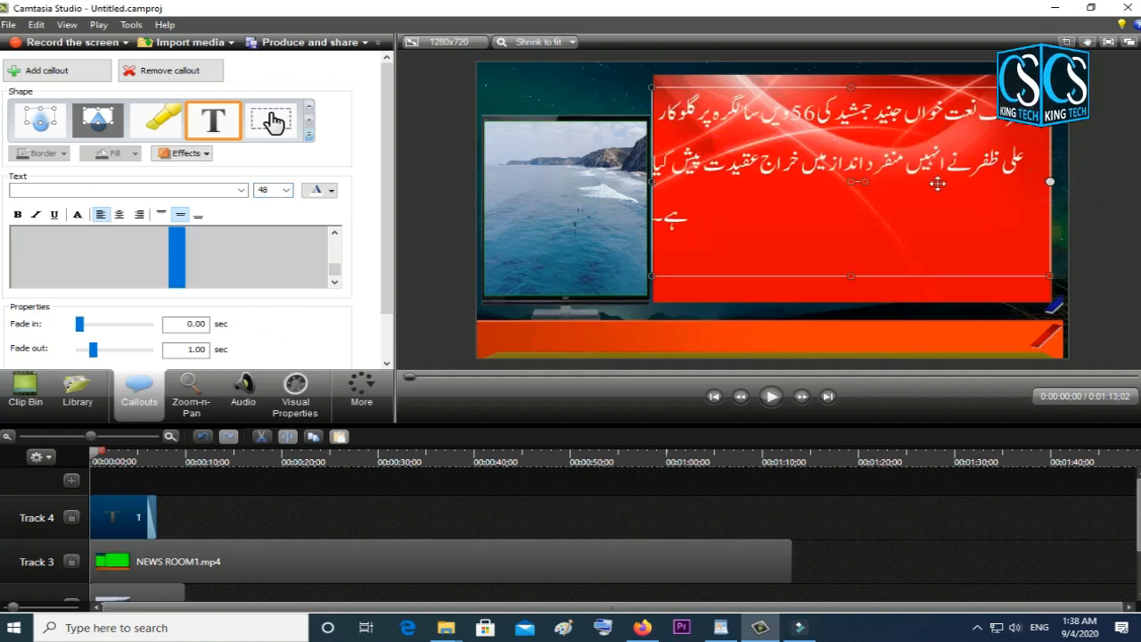
{"action": "mouse_move", "coordinate": [651, 183]}
{"action": "left_mouse_down"}
{"action": "mouse_move", "coordinate": [675, 184]}
{"action": "mouse_move", "coordinate": [657, 191]}
{"action": "left_mouse_up"}
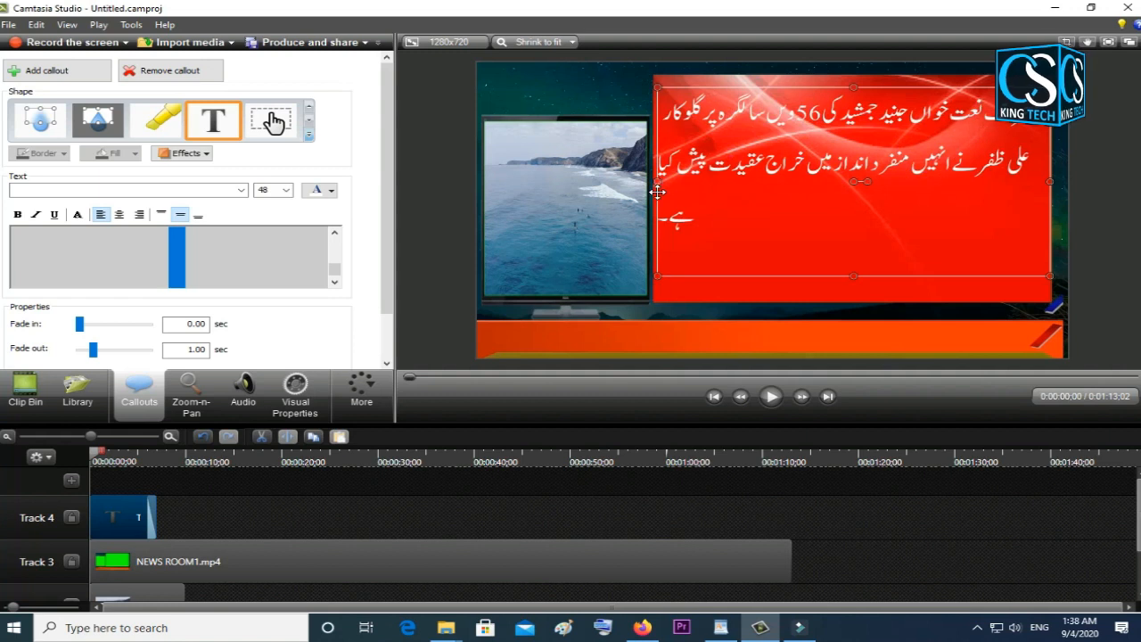
{"action": "left_click", "coordinate": [287, 190]}
{"action": "left_click", "coordinate": [273, 340]}
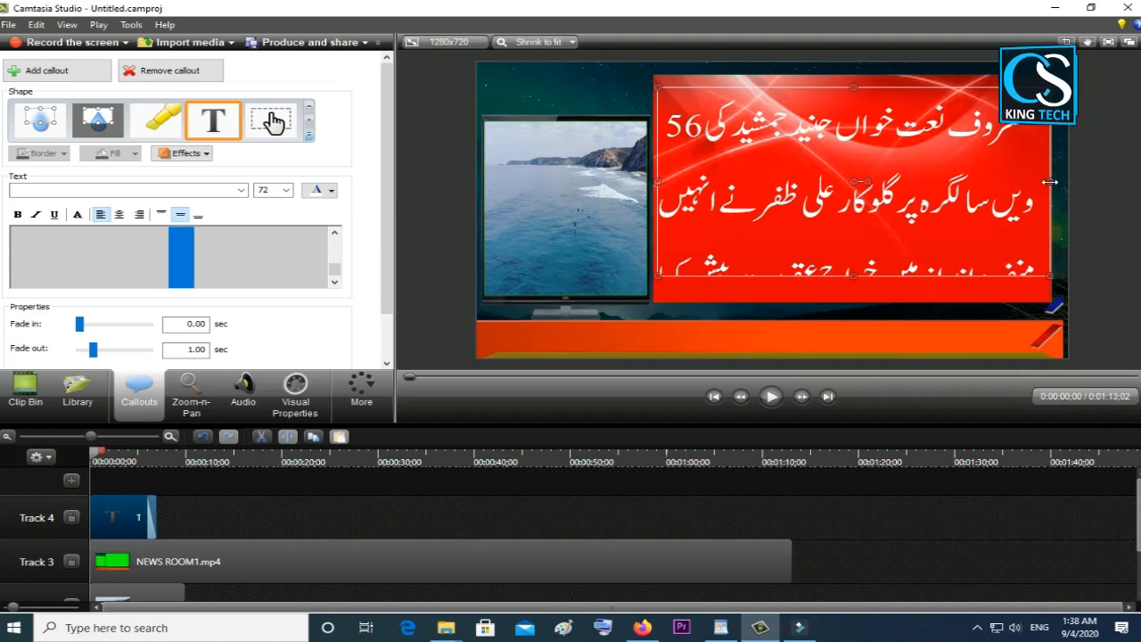
Stretch the callout's text box down, up and to the left so it fills the whole red panel.
{"action": "left_click_drag", "start_coordinate": [853, 276], "coordinate": [852, 305]}
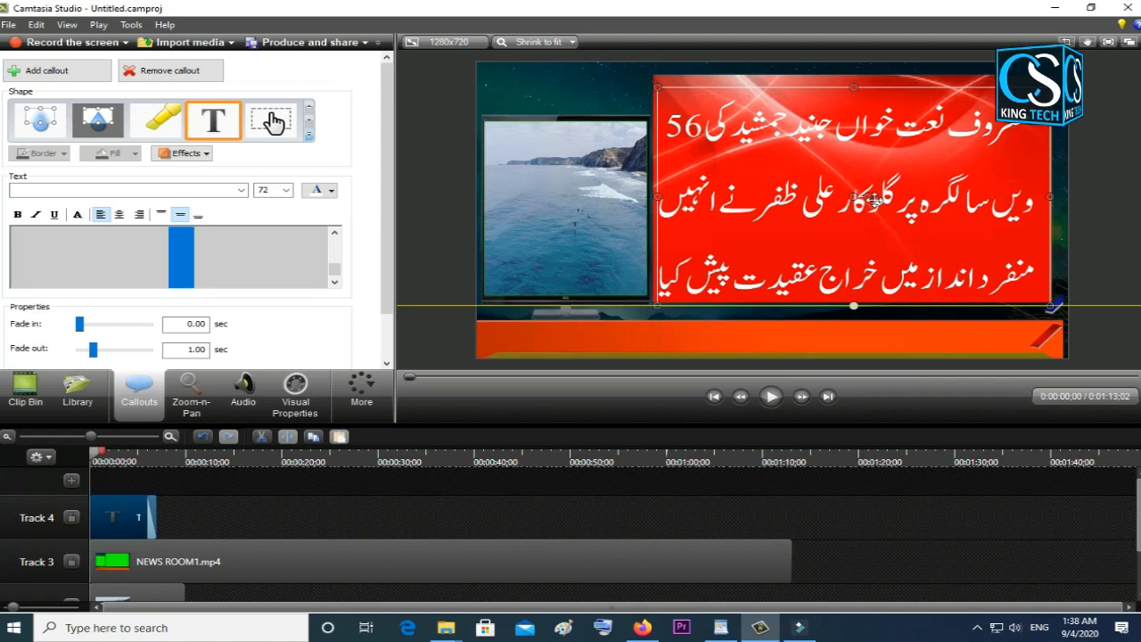
{"action": "left_click_drag", "start_coordinate": [854, 89], "coordinate": [854, 78]}
{"action": "left_click_drag", "start_coordinate": [653, 193], "coordinate": [648, 192]}
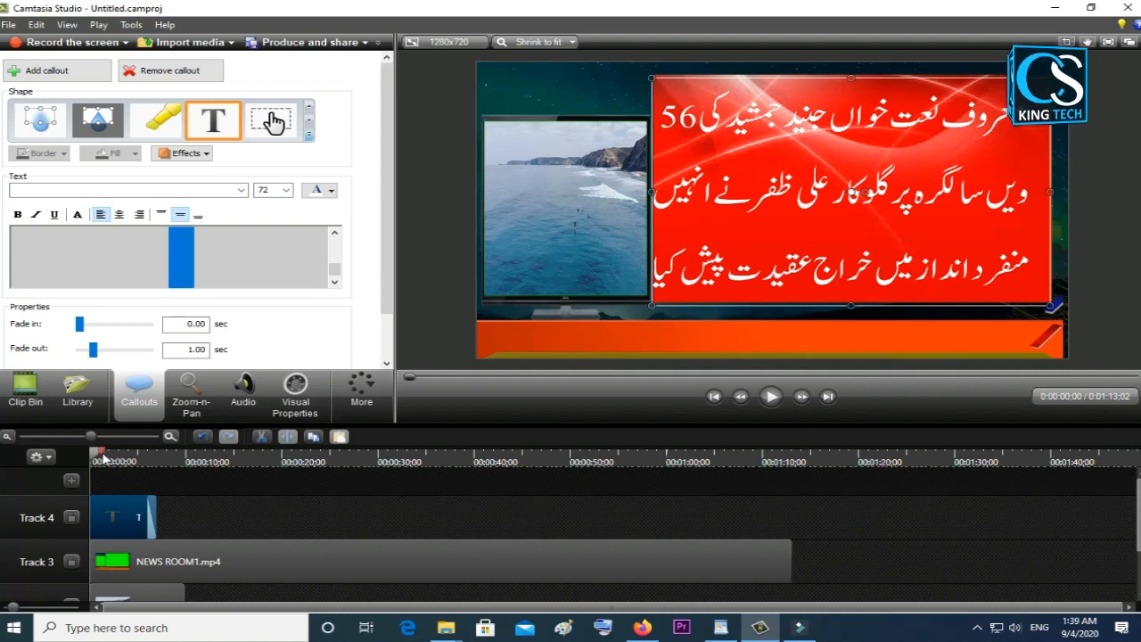
Extend the text callout on Track 4 to about 22 seconds and place the playhead at its end, 0:00:22;08.
{"action": "left_click_drag", "start_coordinate": [96, 456], "coordinate": [124, 456]}
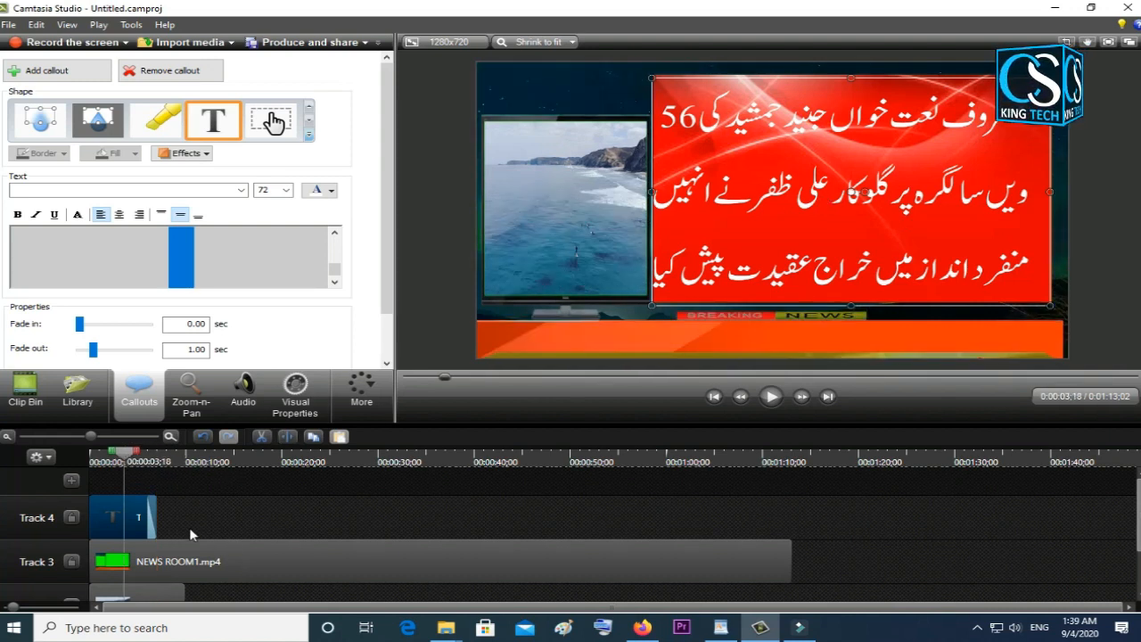
{"action": "left_click_drag", "start_coordinate": [156, 521], "coordinate": [303, 522]}
{"action": "left_click", "coordinate": [313, 463]}
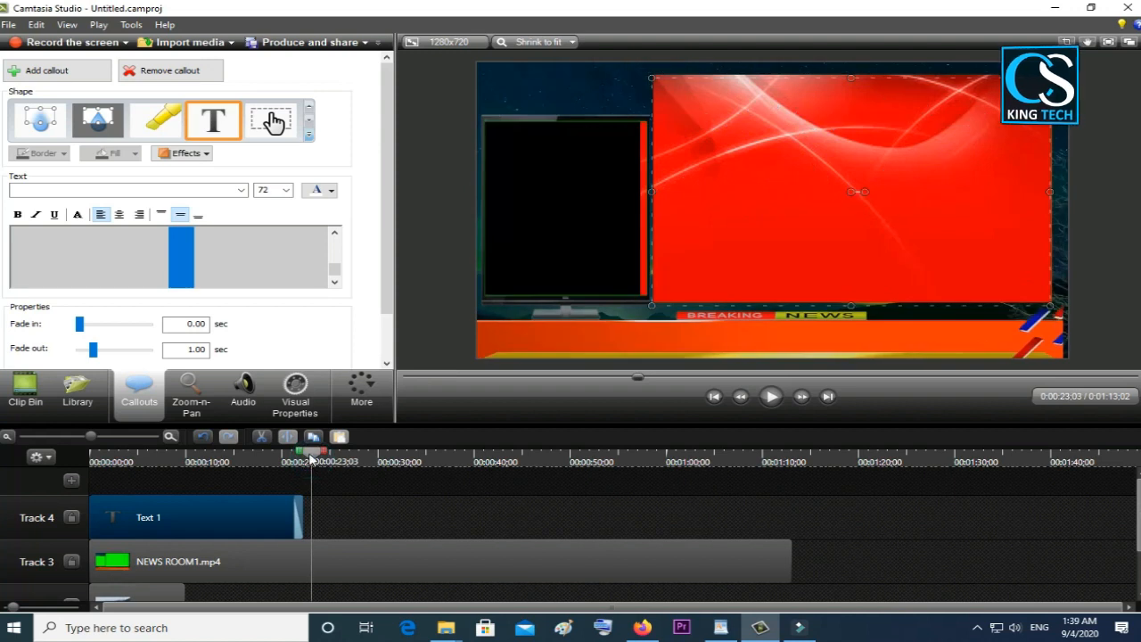
{"action": "left_click", "coordinate": [327, 515]}
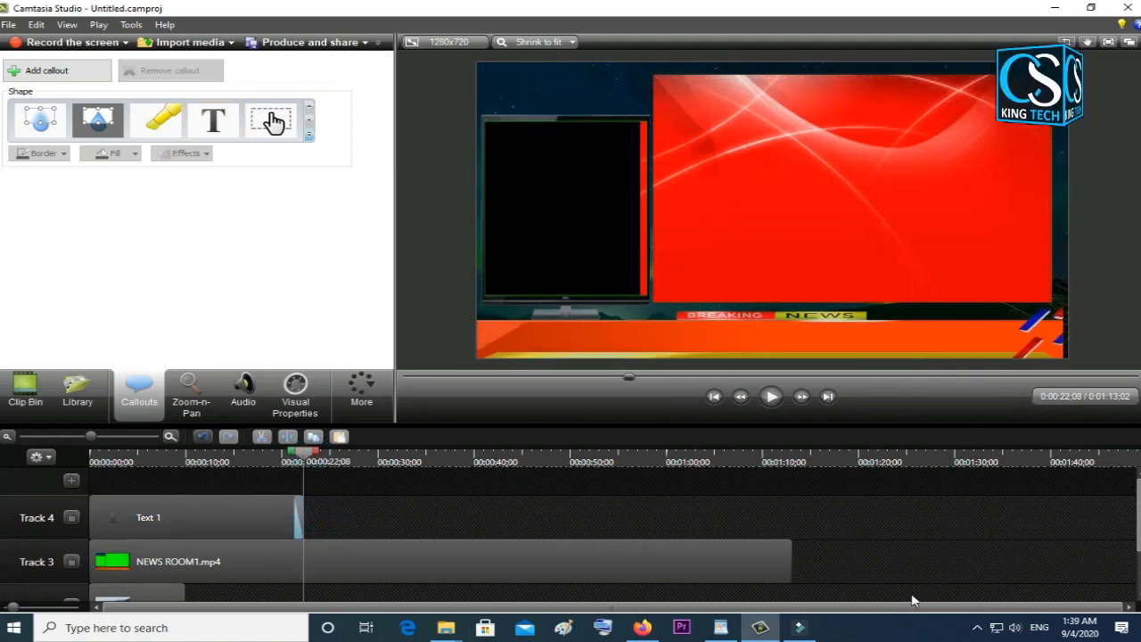
Switch to the WordPad document, copy the first line of the second Urdu paragraph, and return to Camtasia Studio.
{"action": "left_click", "coordinate": [720, 628]}
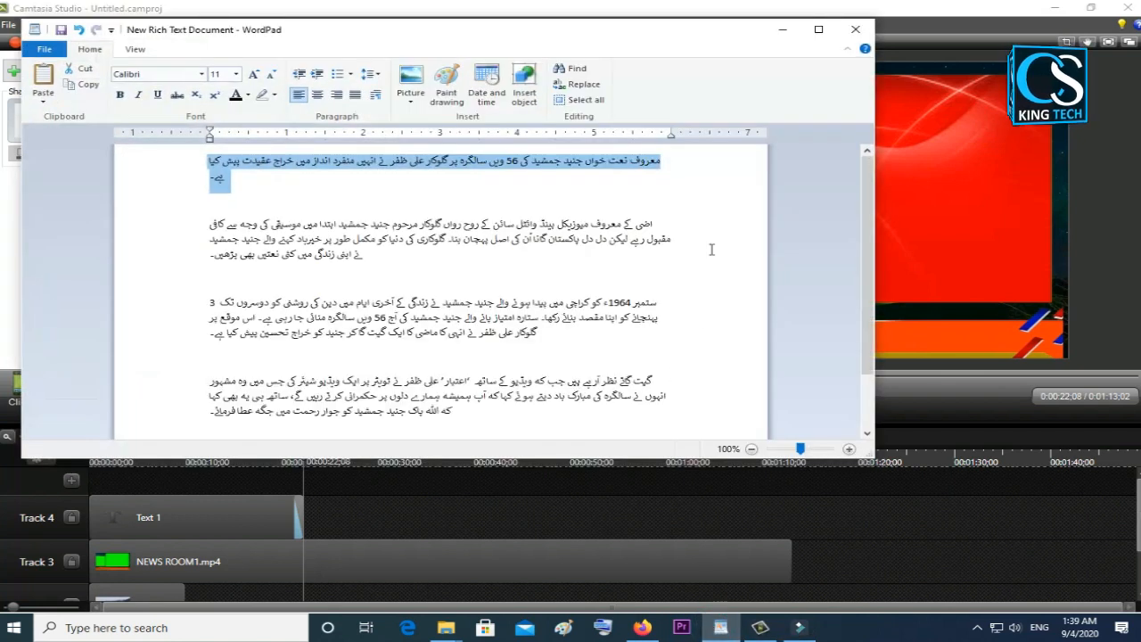
{"action": "left_click", "coordinate": [661, 223]}
{"action": "left_click_drag", "start_coordinate": [662, 223], "coordinate": [207, 226]}
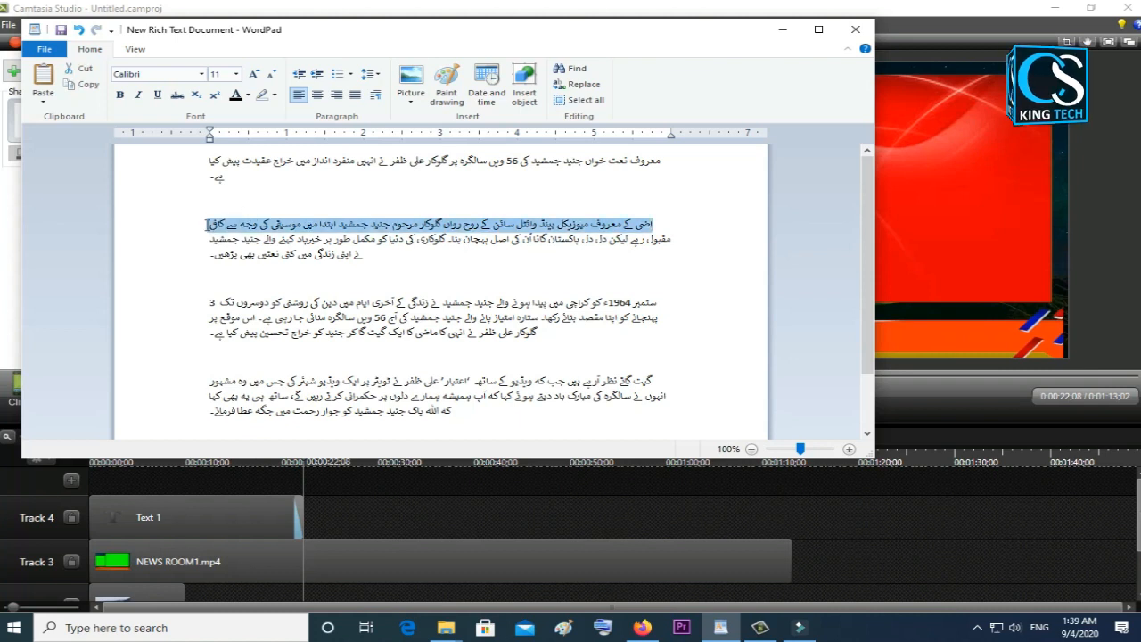
{"action": "right_click", "coordinate": [307, 229]}
{"action": "left_click", "coordinate": [347, 252]}
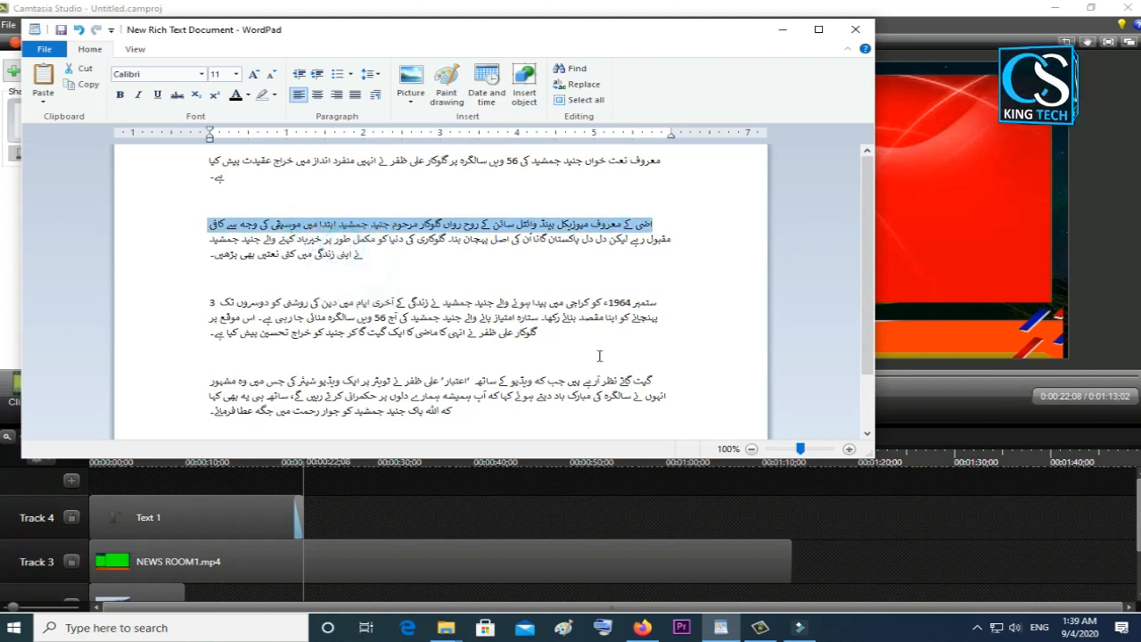
{"action": "left_click", "coordinate": [723, 629]}
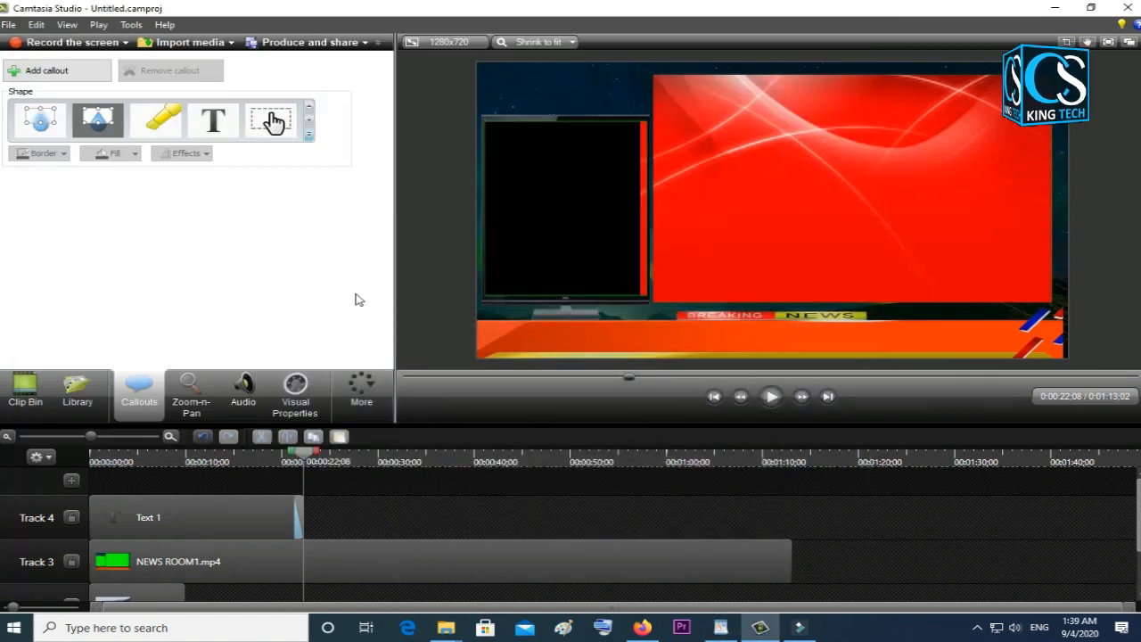
Add a second text callout on Track 4 at 0:00:22;08 and replace its default text with the copied Urdu line.
{"action": "left_click", "coordinate": [211, 123]}
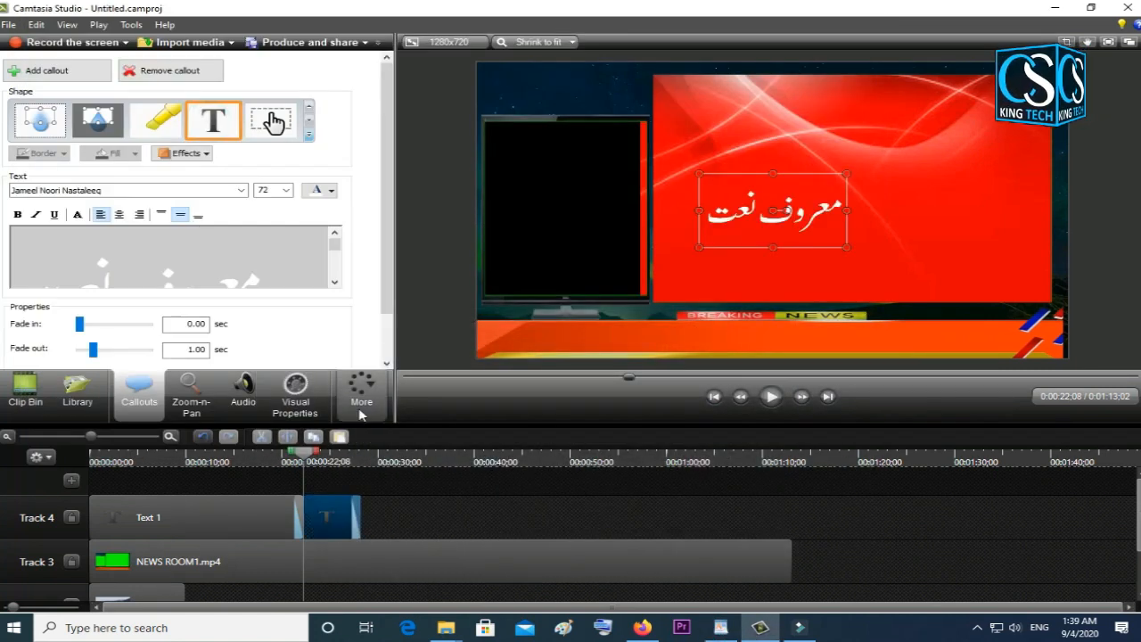
{"action": "left_click", "coordinate": [222, 273]}
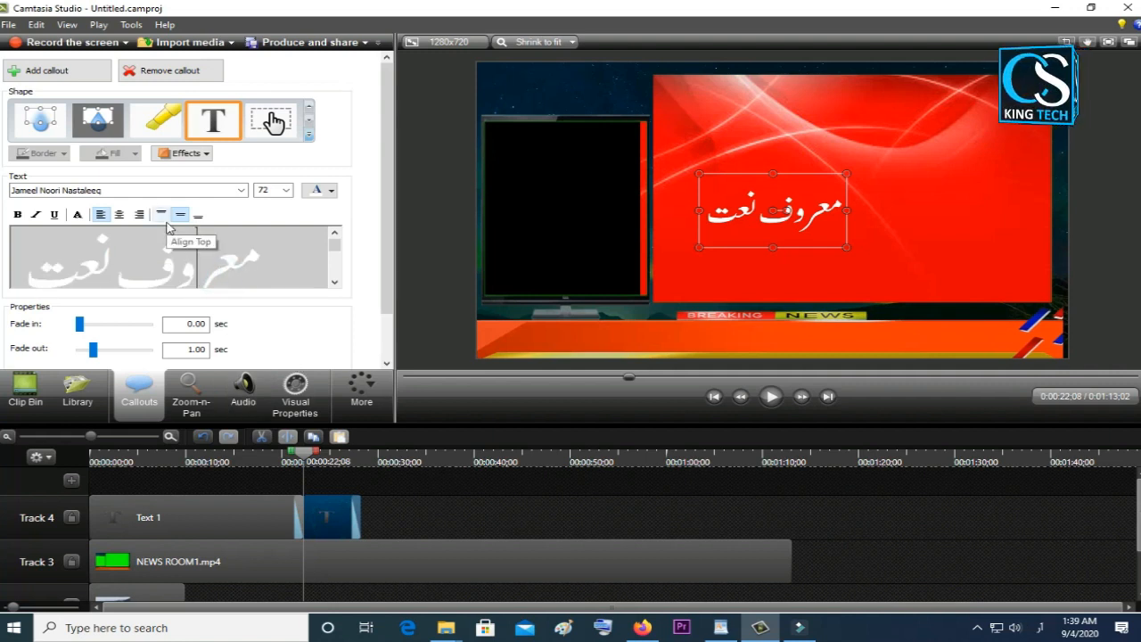
{"action": "key", "text": "ctrl+a"}
{"action": "key", "text": "BackSpace"}
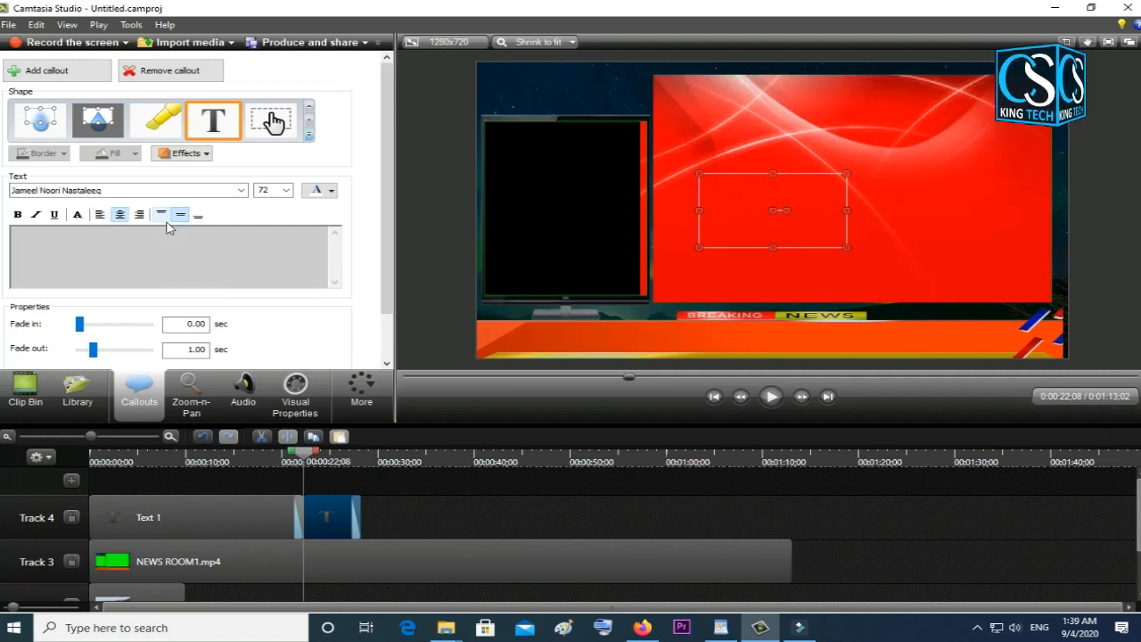
{"action": "key", "text": "ctrl+v"}
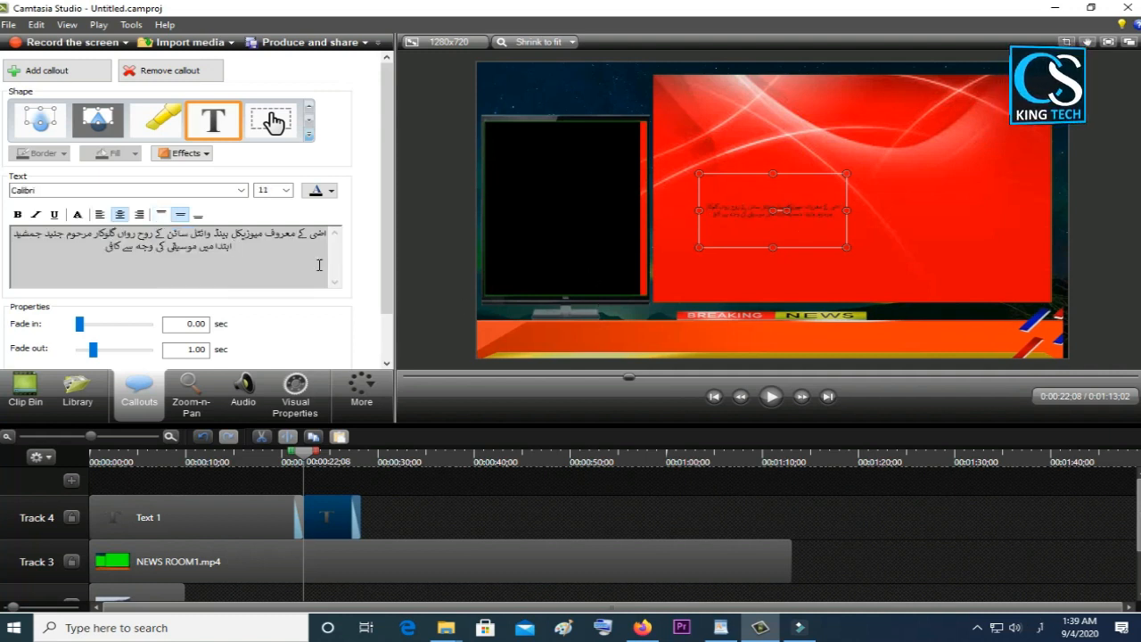
Move the playhead to 0:00:23;06, reselect the second callout, and set all of its text to size 48.
{"action": "left_click", "coordinate": [318, 469]}
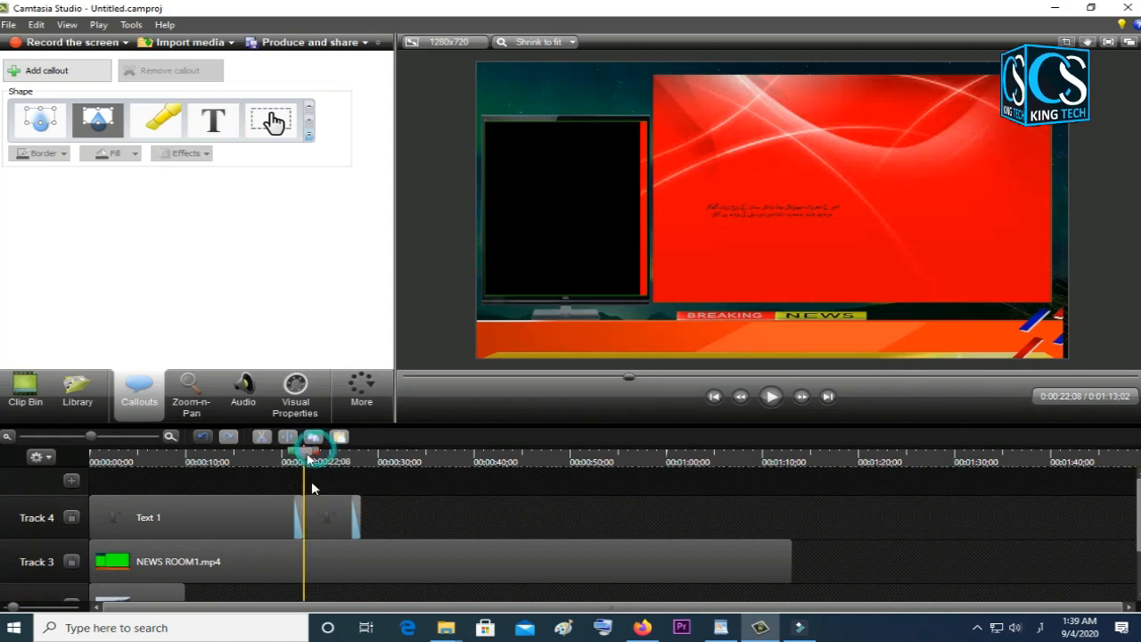
{"action": "left_click_drag", "start_coordinate": [305, 456], "coordinate": [313, 457]}
{"action": "left_click", "coordinate": [328, 526]}
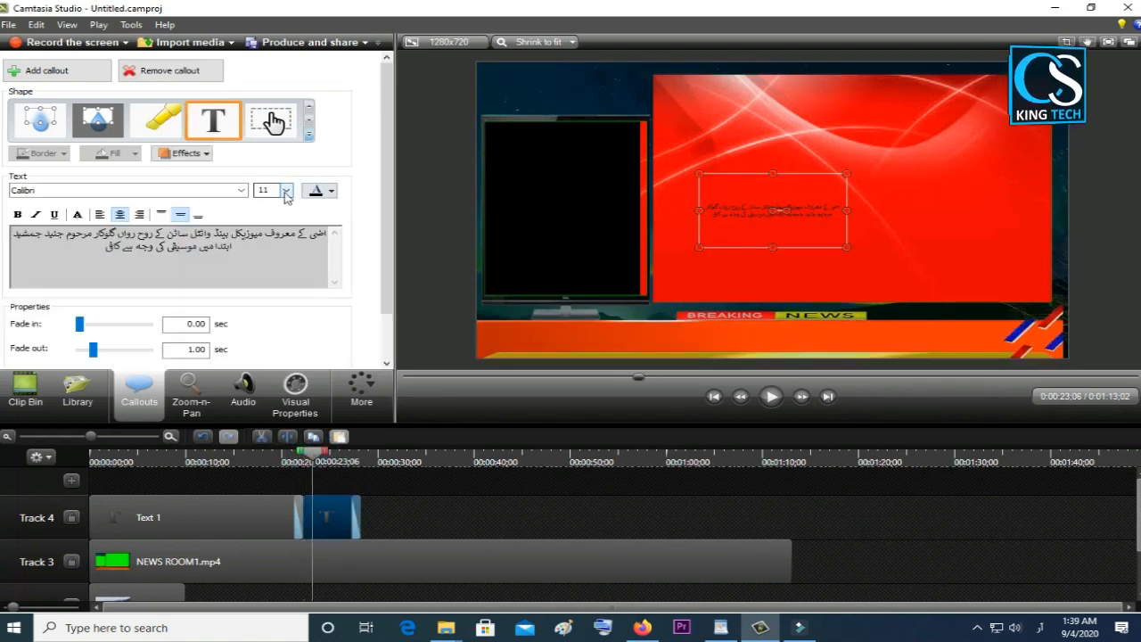
{"action": "left_click", "coordinate": [252, 258]}
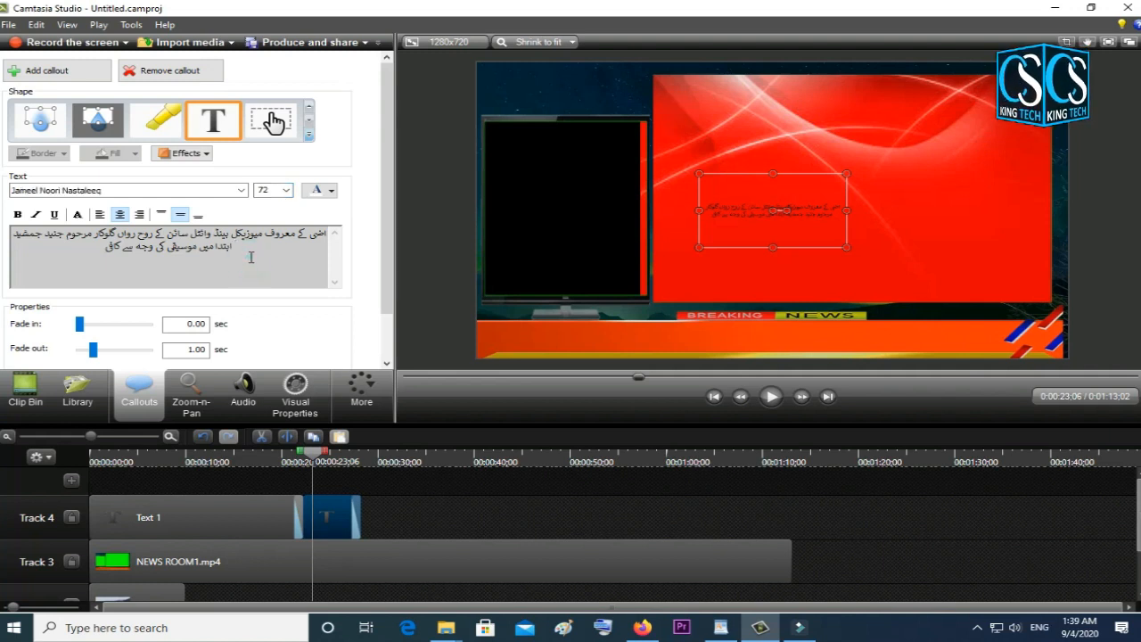
{"action": "key", "text": "ctrl+a"}
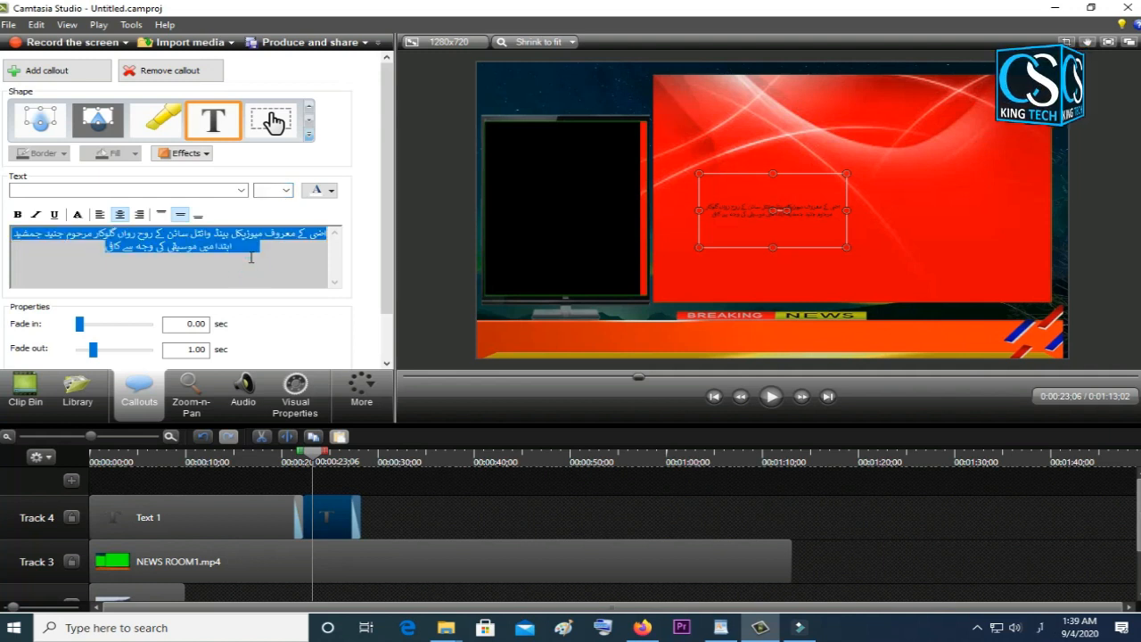
{"action": "left_click", "coordinate": [285, 191]}
{"action": "left_click", "coordinate": [269, 333]}
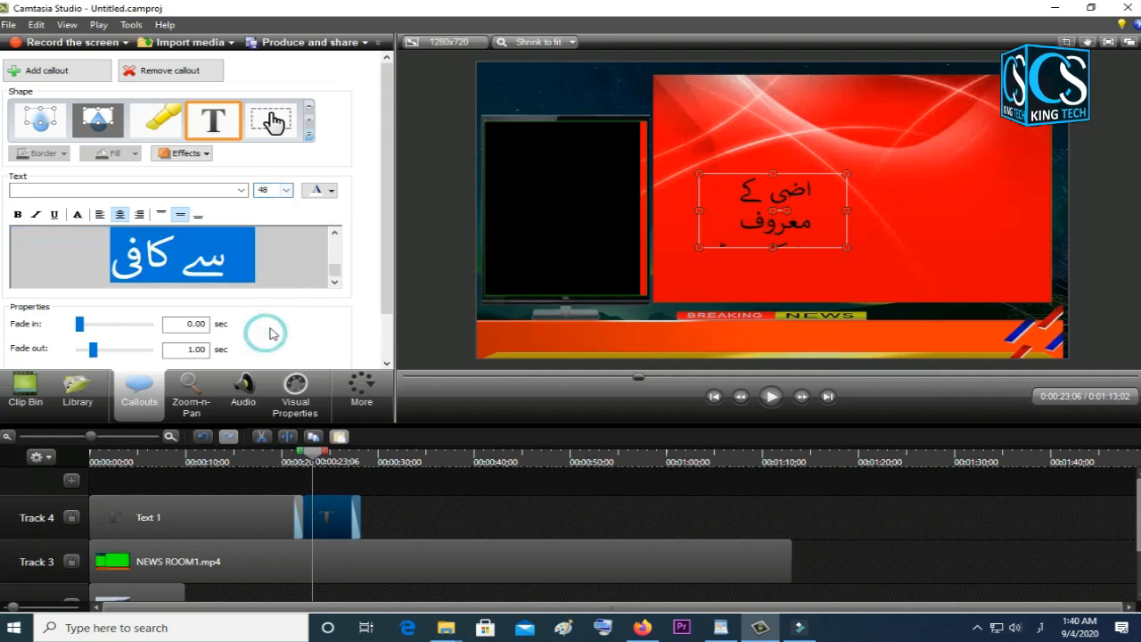
Set the font of all the second callout's text to Jameel Noori Nastaleeq.
{"action": "left_click", "coordinate": [331, 191]}
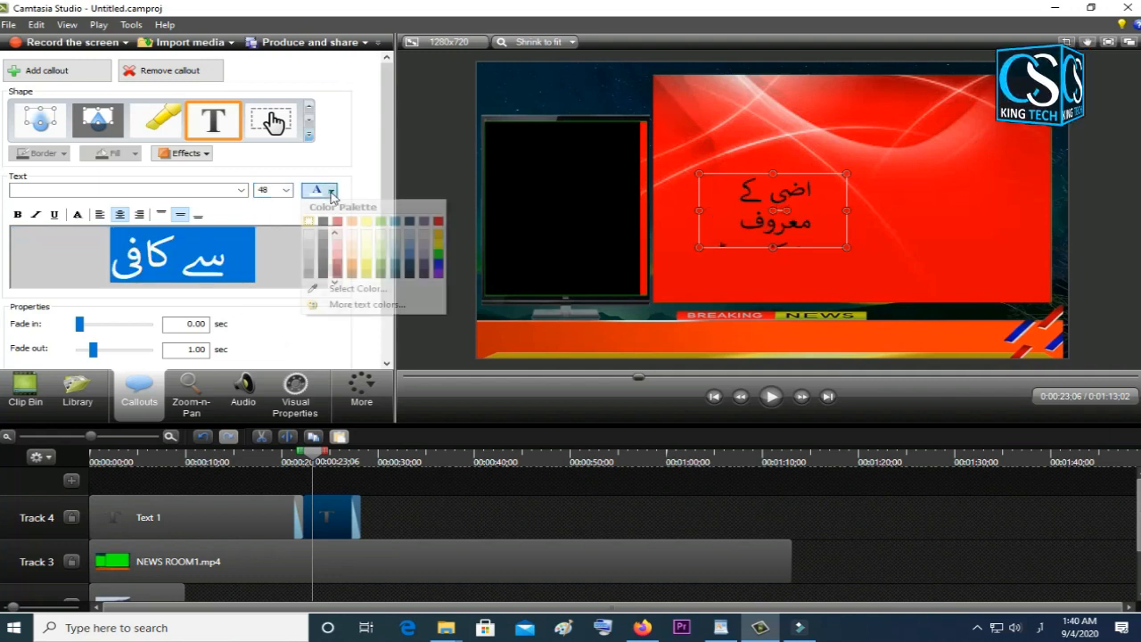
{"action": "left_click", "coordinate": [243, 191]}
{"action": "left_click", "coordinate": [242, 191]}
{"action": "scroll", "coordinate": [196, 247], "scroll_direction": "down", "scroll_amount": 6}
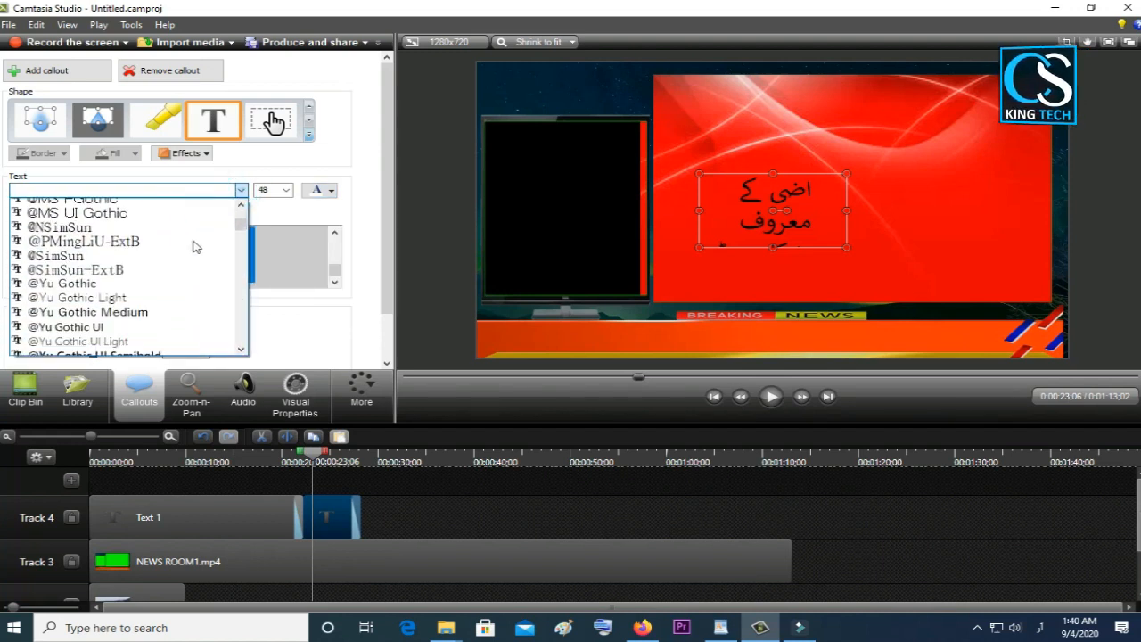
{"action": "scroll", "coordinate": [196, 247], "scroll_direction": "down", "scroll_amount": 3}
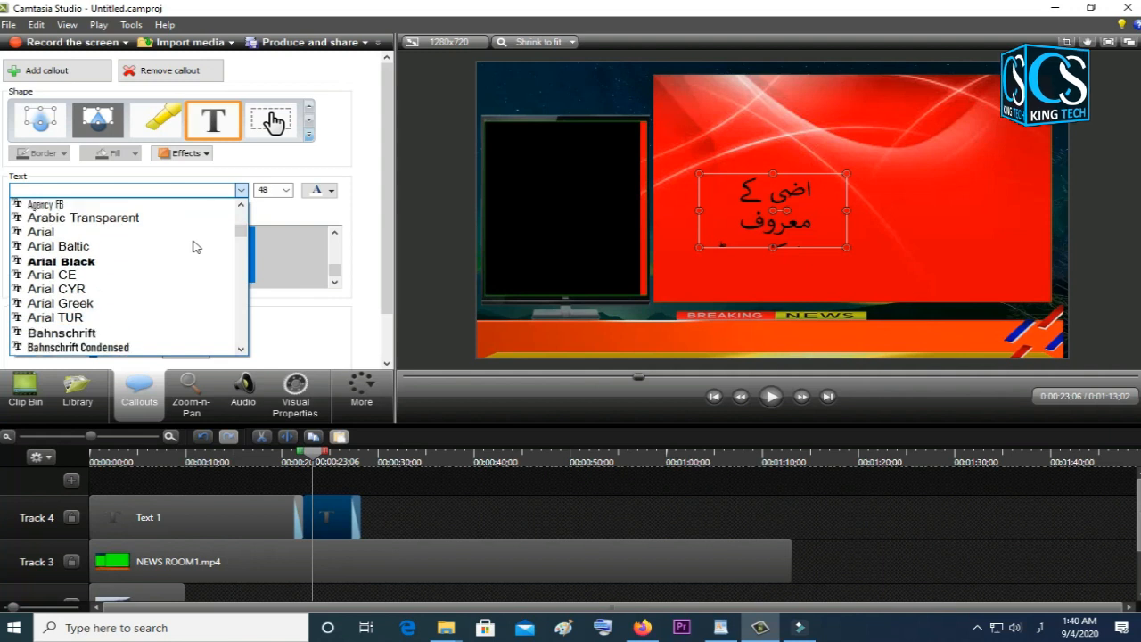
{"action": "scroll", "coordinate": [196, 246], "scroll_direction": "down", "scroll_amount": 4}
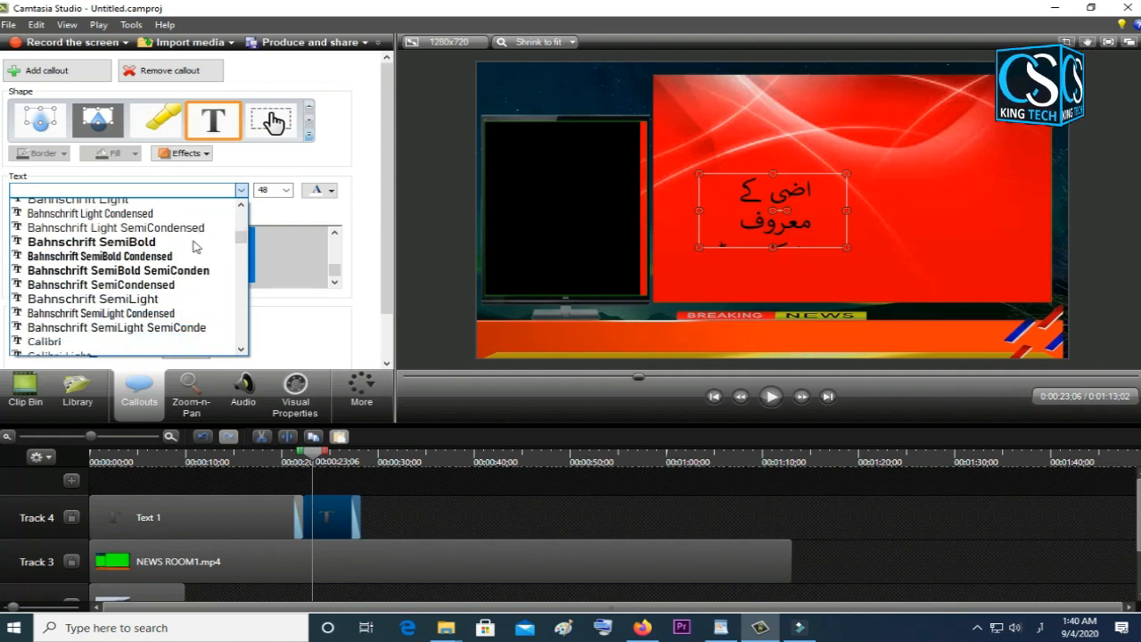
{"action": "scroll", "coordinate": [195, 247], "scroll_direction": "down", "scroll_amount": 4}
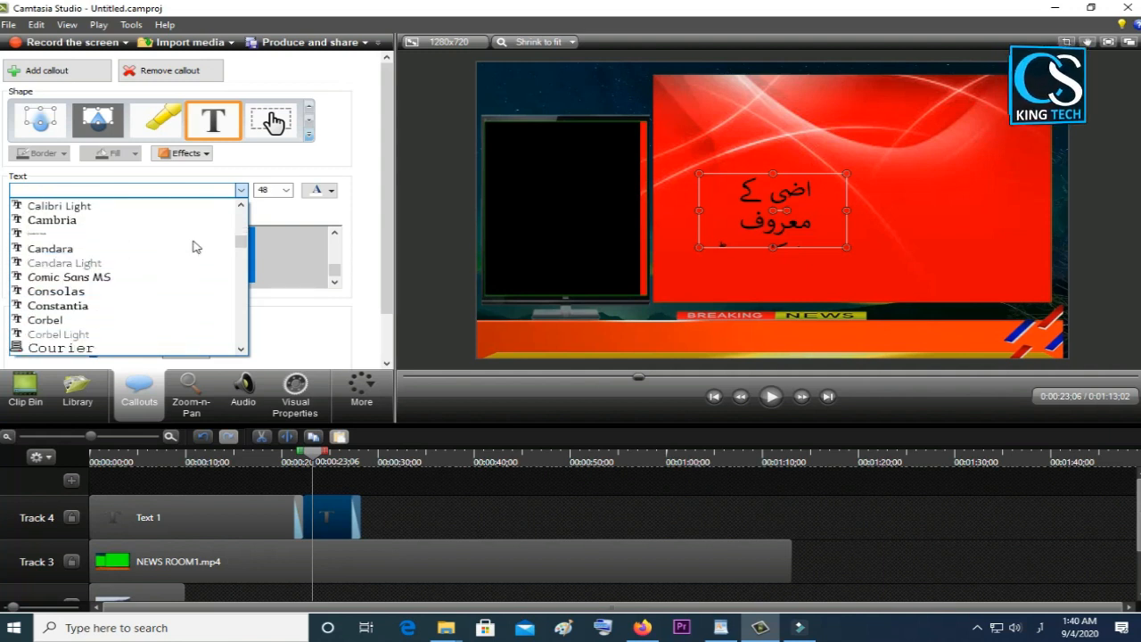
{"action": "scroll", "coordinate": [196, 247], "scroll_direction": "down", "scroll_amount": 5}
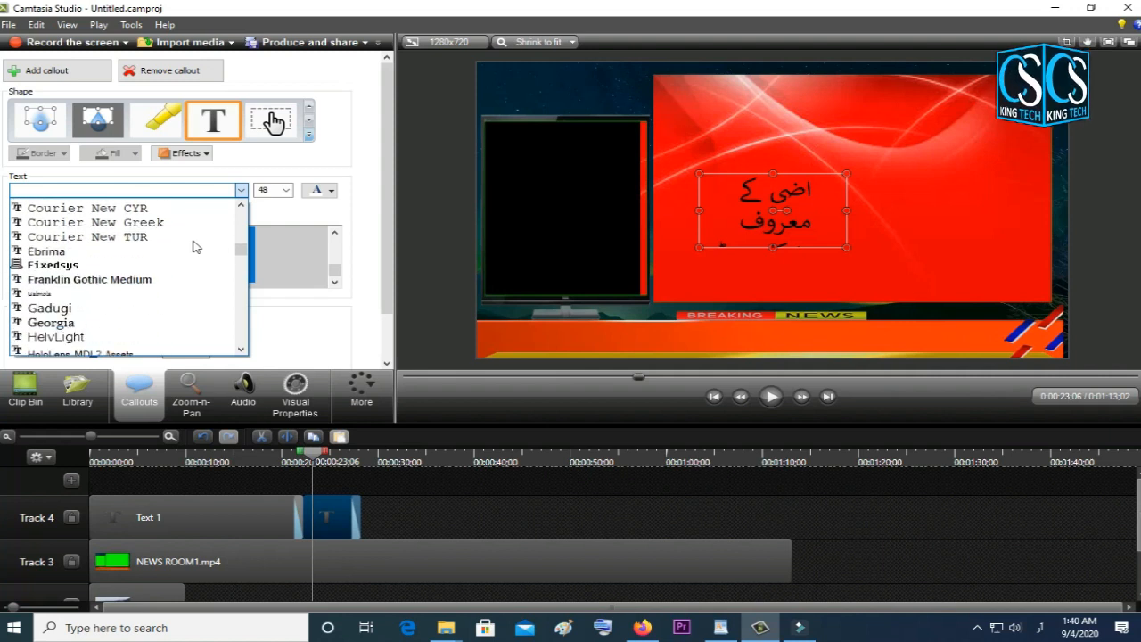
{"action": "scroll", "coordinate": [196, 247], "scroll_direction": "down", "scroll_amount": 1}
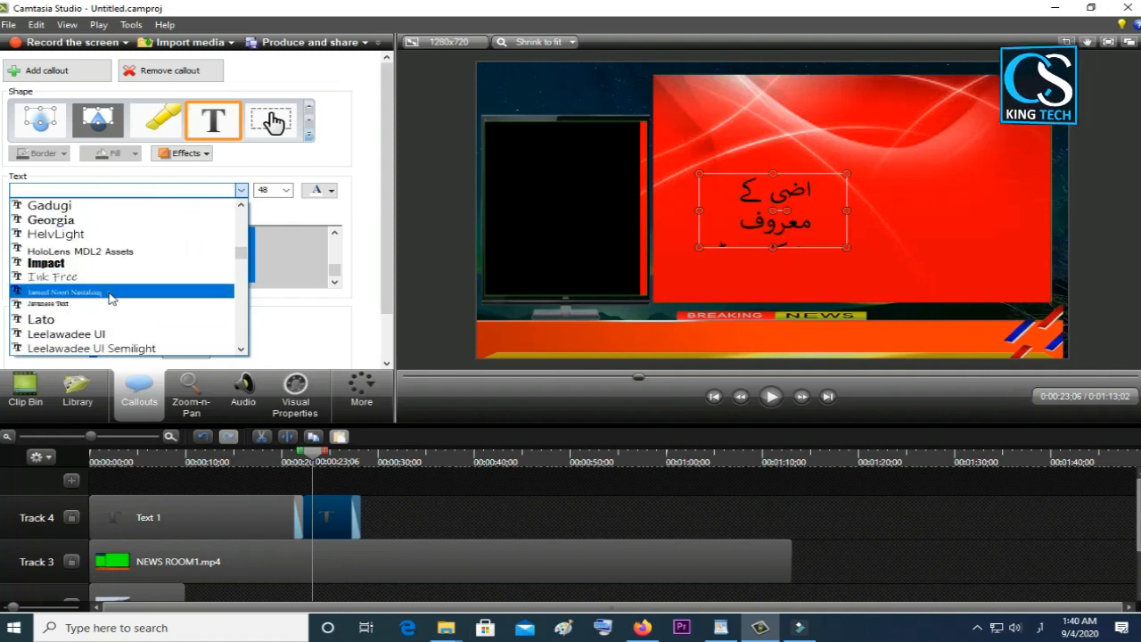
{"action": "left_click", "coordinate": [190, 294]}
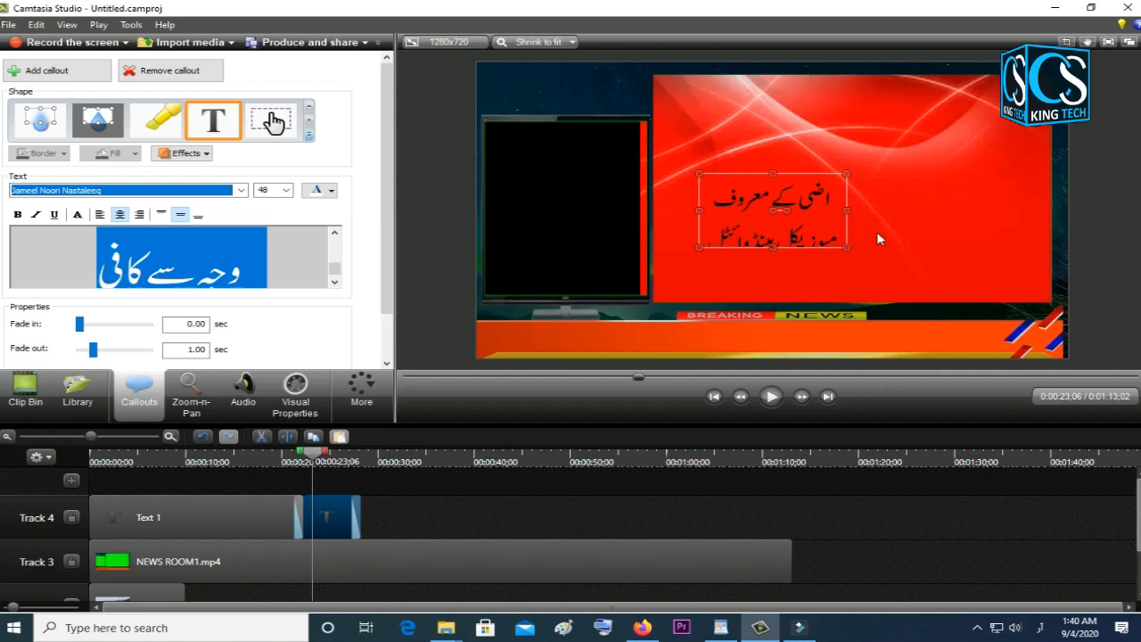
Enlarge the second text callout on the canvas so its frame nearly fills the red panel and shows the whole Urdu line.
{"action": "left_click", "coordinate": [330, 190]}
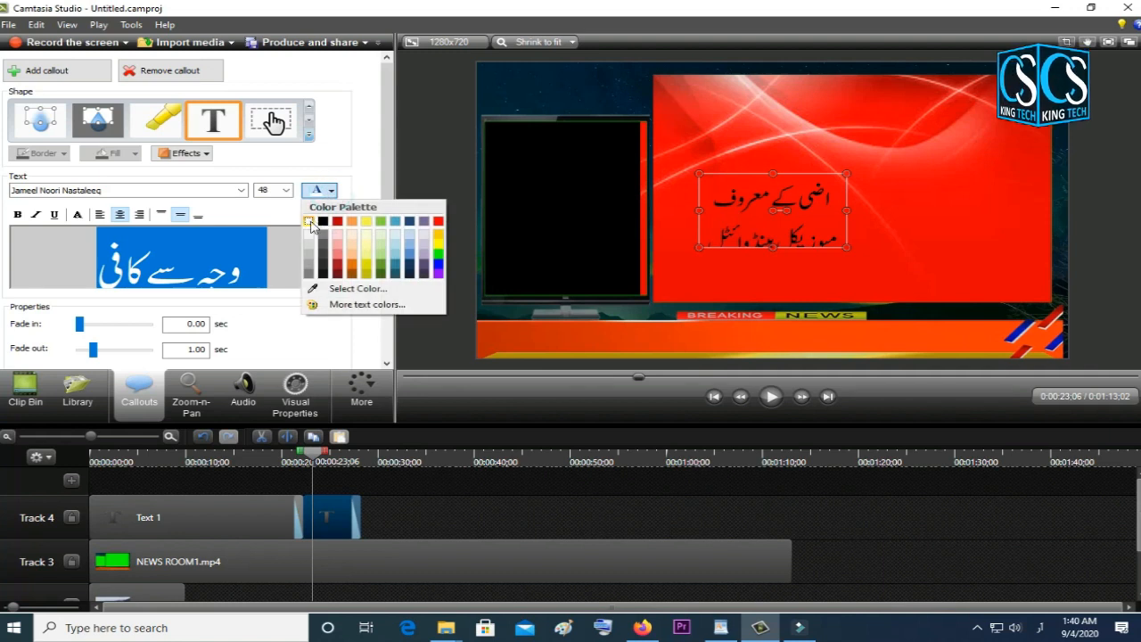
{"action": "left_click", "coordinate": [845, 209]}
{"action": "left_click_drag", "start_coordinate": [846, 211], "coordinate": [1004, 208]}
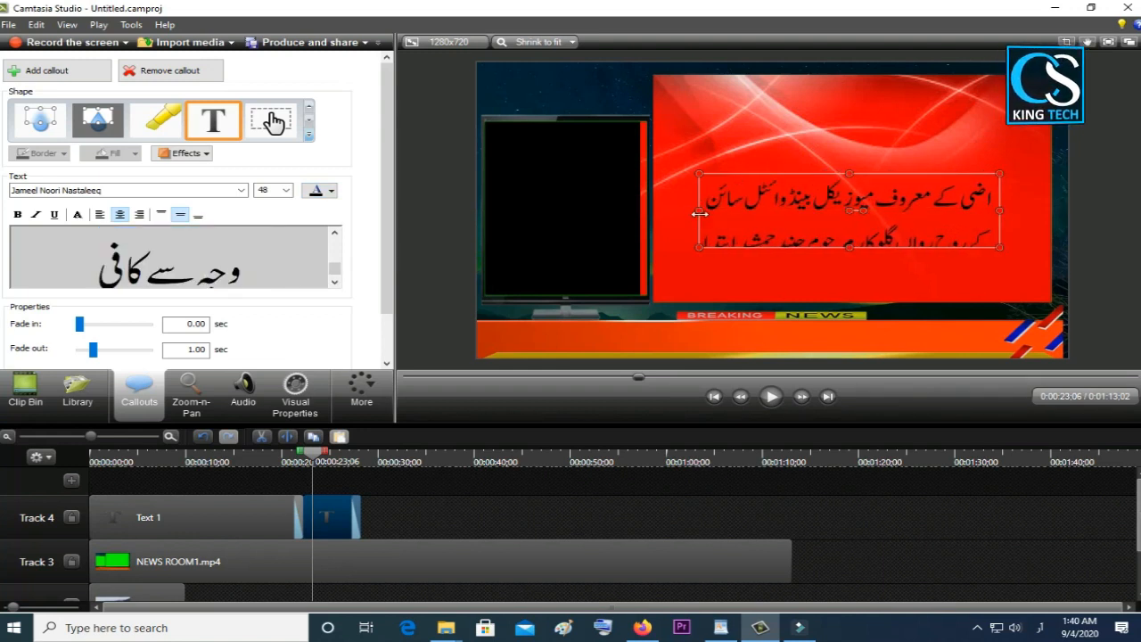
{"action": "left_click_drag", "start_coordinate": [699, 214], "coordinate": [669, 214]}
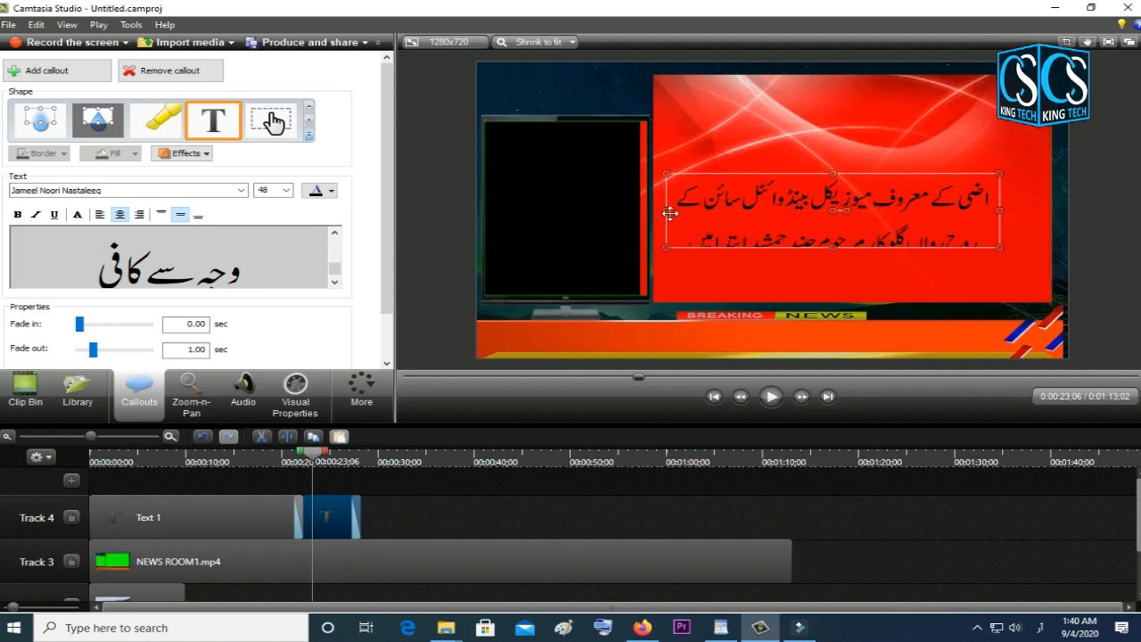
{"action": "left_click_drag", "start_coordinate": [832, 174], "coordinate": [834, 90]}
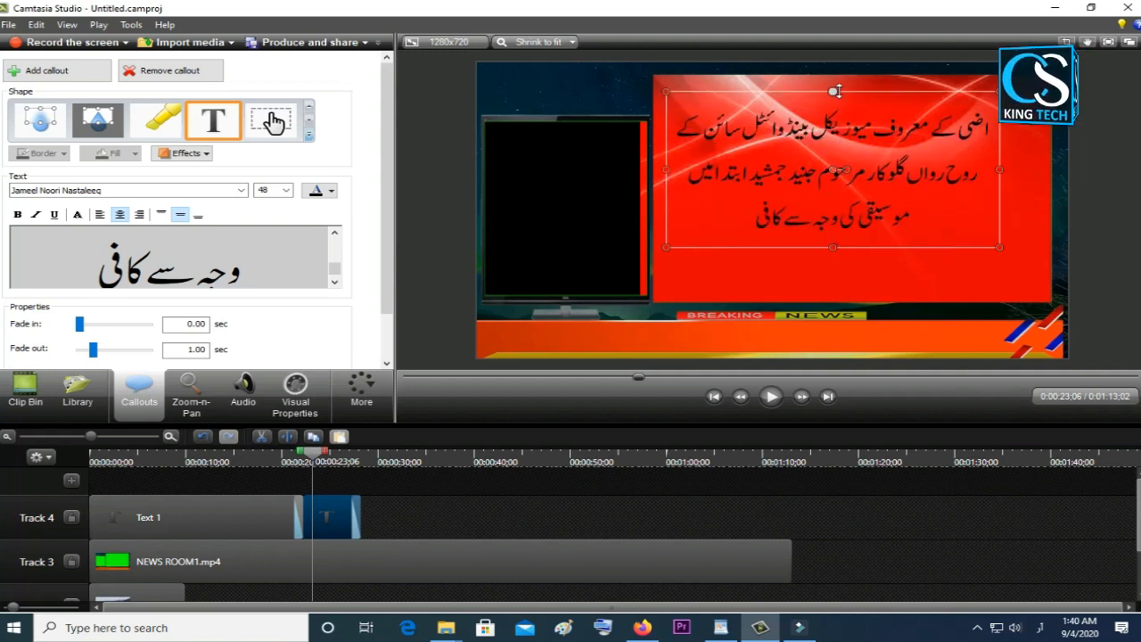
{"action": "left_click_drag", "start_coordinate": [1001, 170], "coordinate": [1031, 170]}
{"action": "left_click_drag", "start_coordinate": [845, 247], "coordinate": [847, 278]}
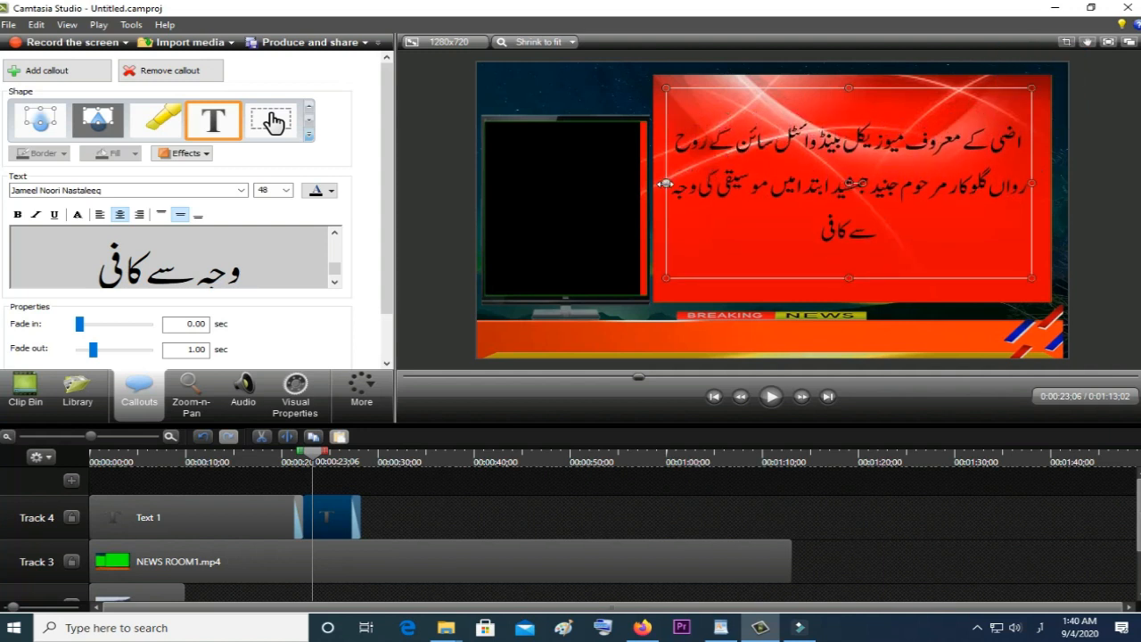
{"action": "left_click_drag", "start_coordinate": [665, 183], "coordinate": [657, 183]}
{"action": "left_click_drag", "start_coordinate": [1032, 185], "coordinate": [1045, 186]}
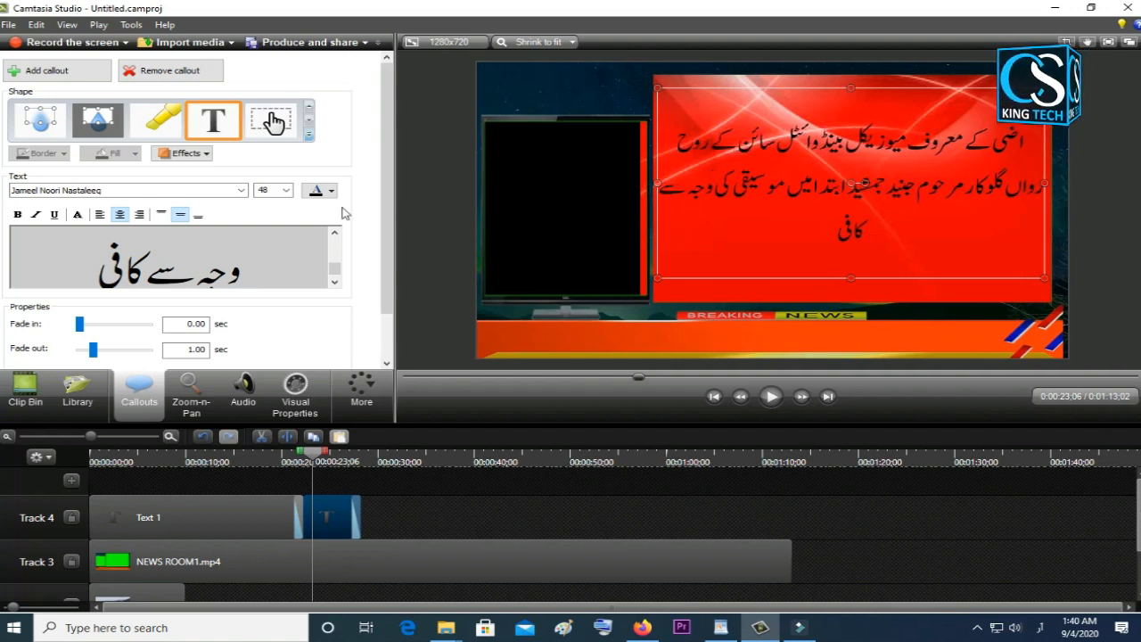
Try green, dark blue, dark red, near-black and white on all the second callout's text, and settle on bright blue.
{"action": "left_click", "coordinate": [278, 268]}
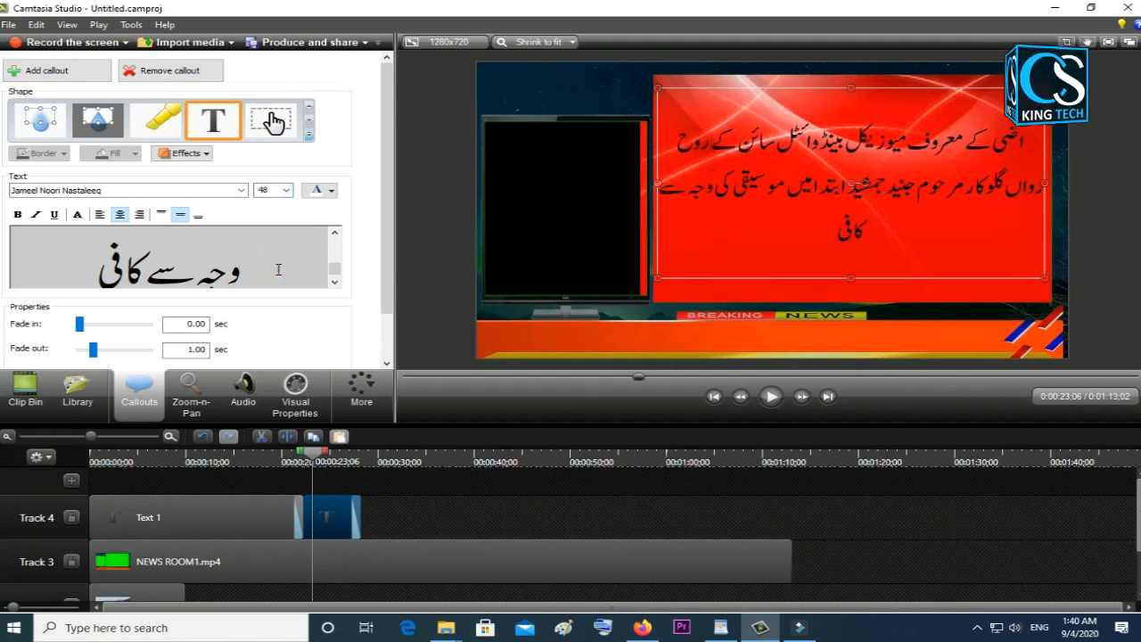
{"action": "key", "text": "ctrl+a"}
{"action": "left_click", "coordinate": [331, 190]}
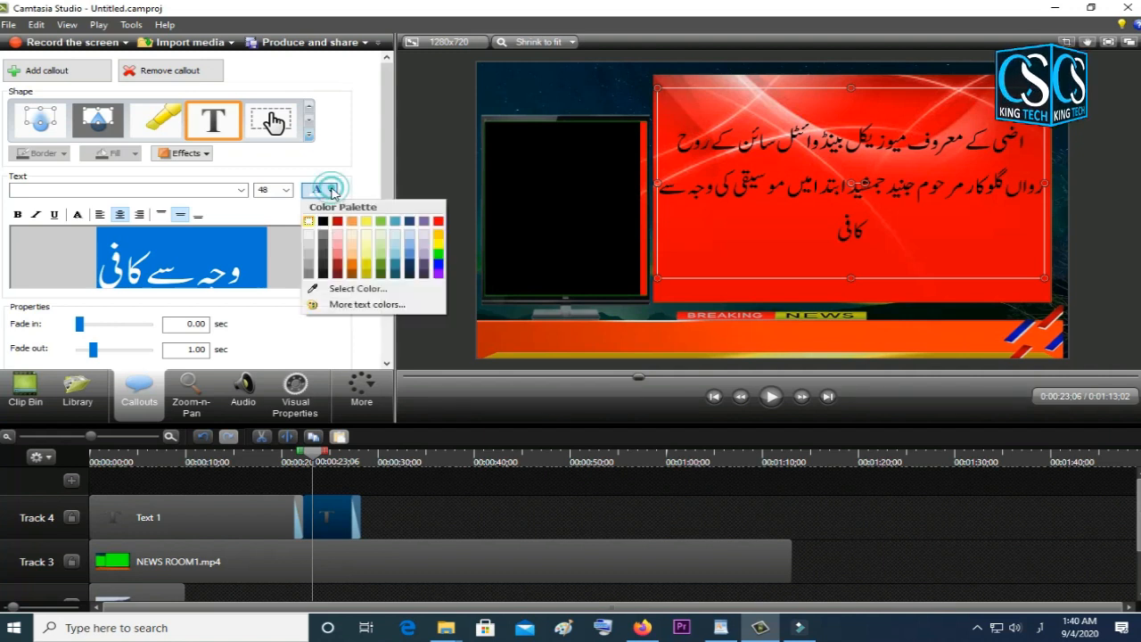
{"action": "left_click", "coordinate": [438, 258]}
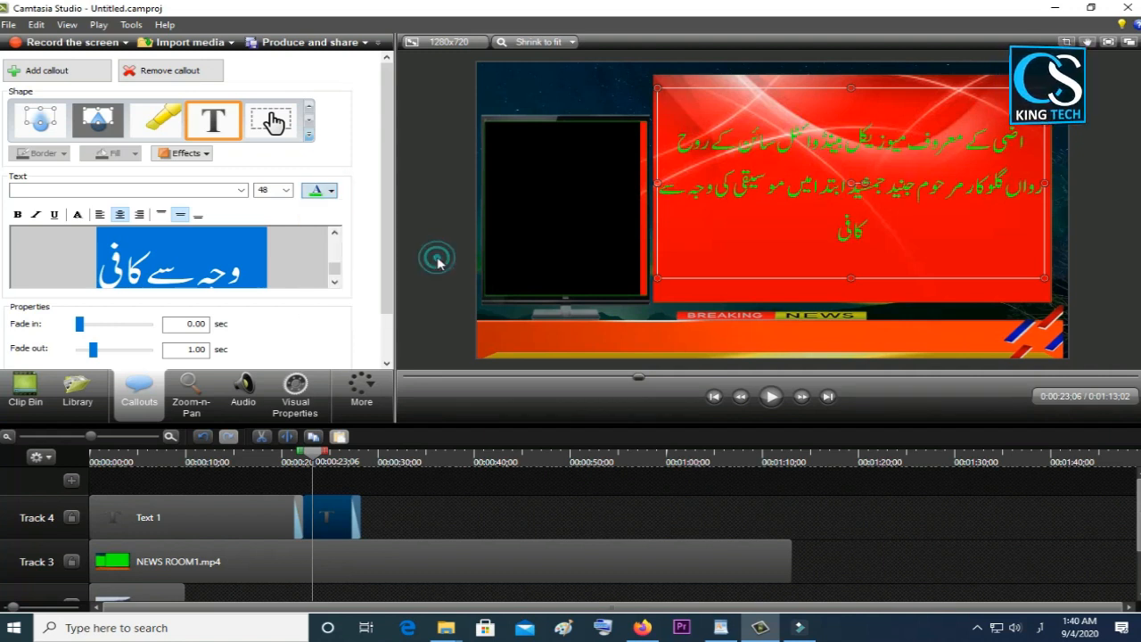
{"action": "left_click", "coordinate": [331, 191]}
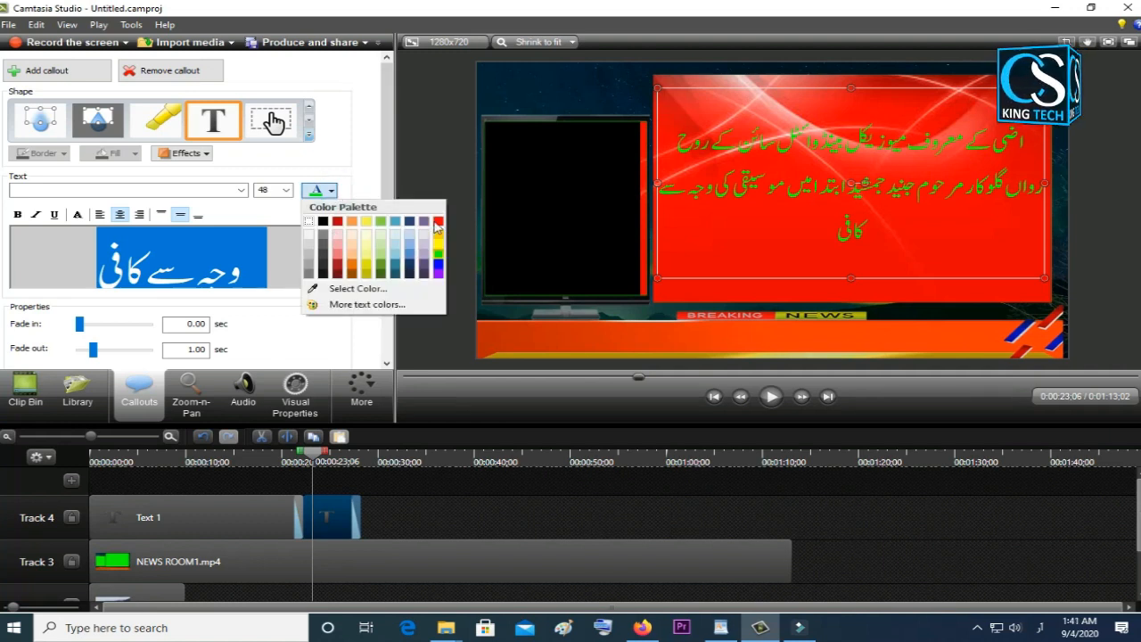
{"action": "left_click", "coordinate": [408, 222]}
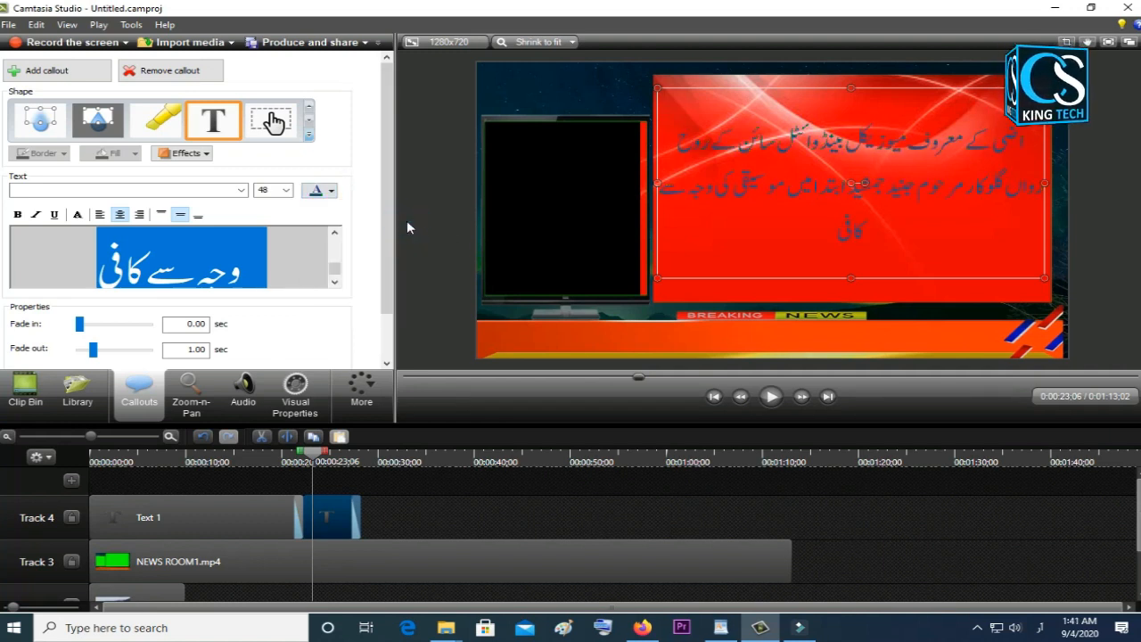
{"action": "left_click", "coordinate": [332, 191]}
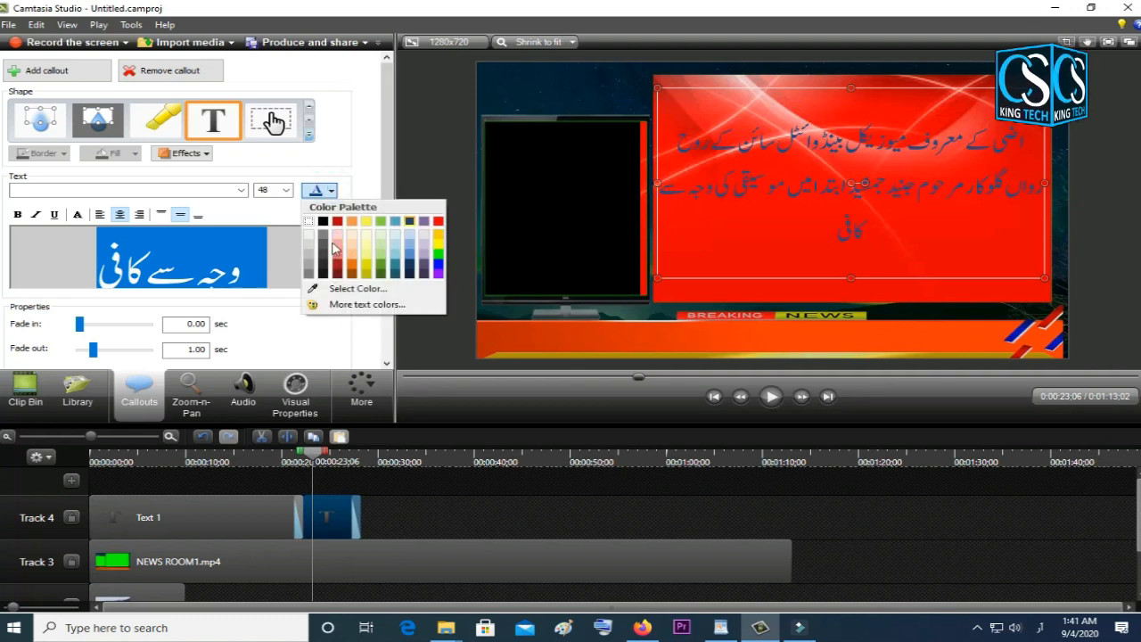
{"action": "left_click", "coordinate": [337, 221]}
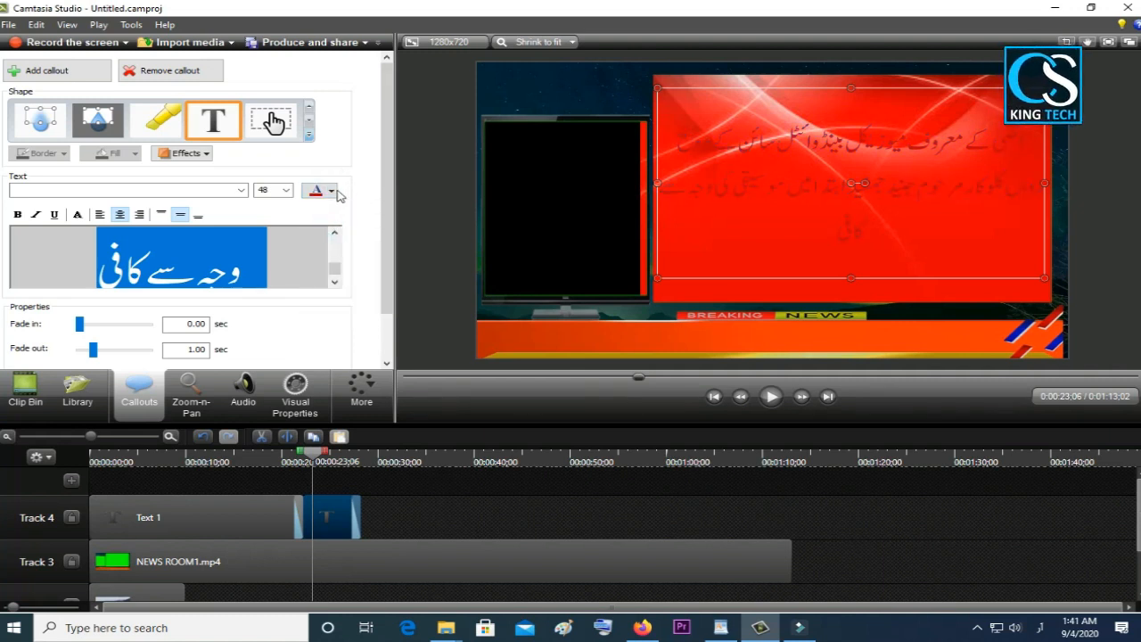
{"action": "left_click", "coordinate": [338, 192]}
{"action": "left_click", "coordinate": [323, 273]}
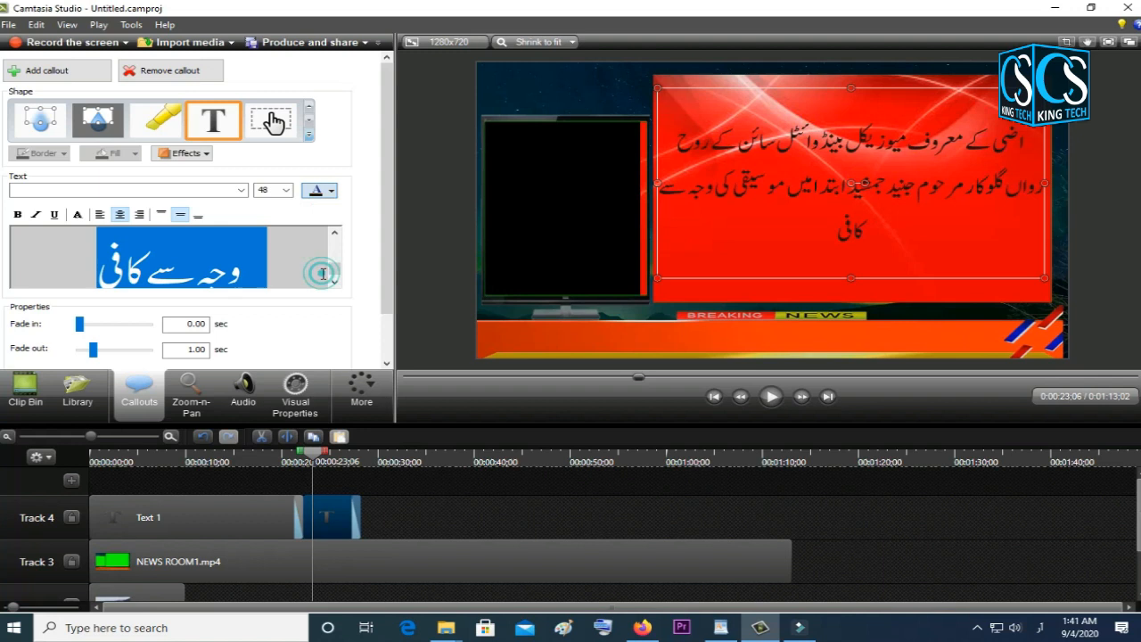
{"action": "left_click", "coordinate": [332, 191]}
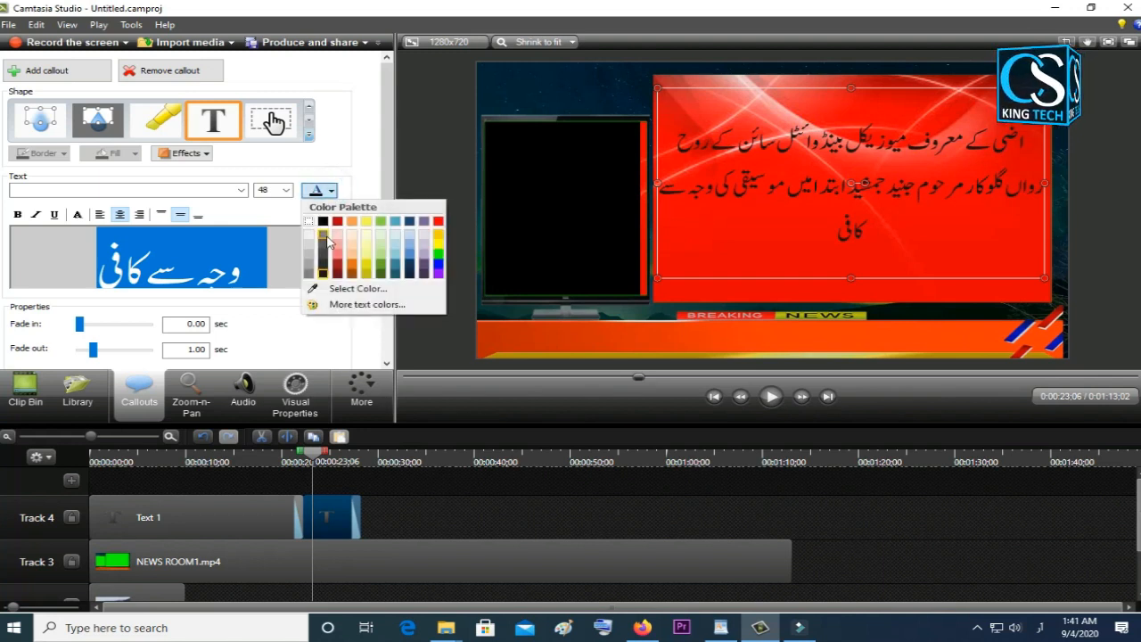
{"action": "left_click", "coordinate": [309, 224]}
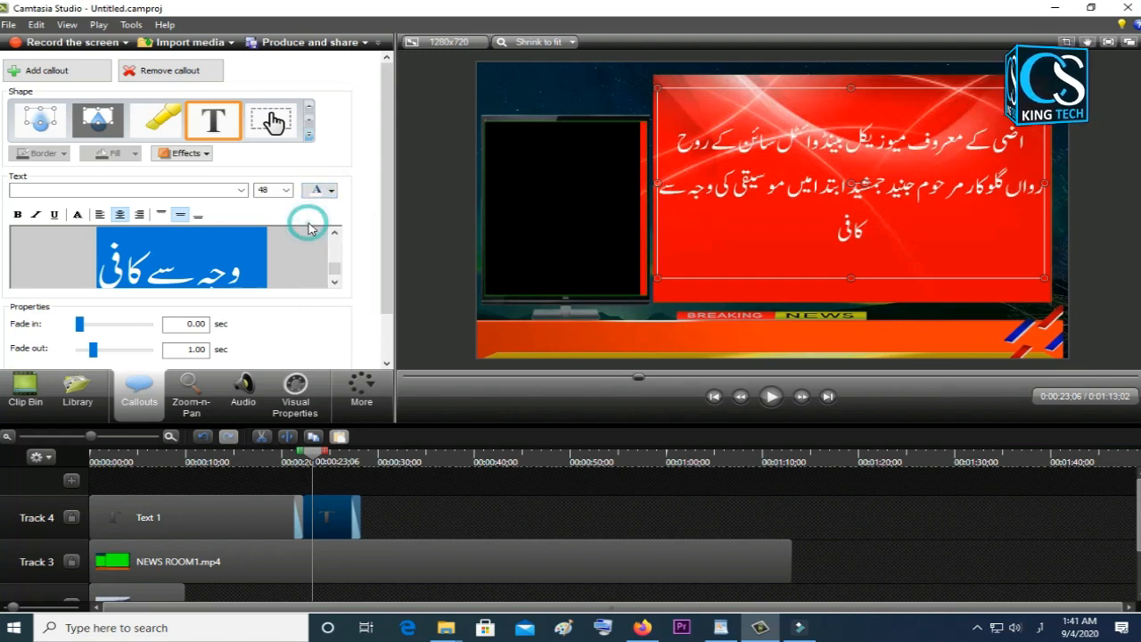
{"action": "left_click", "coordinate": [332, 190]}
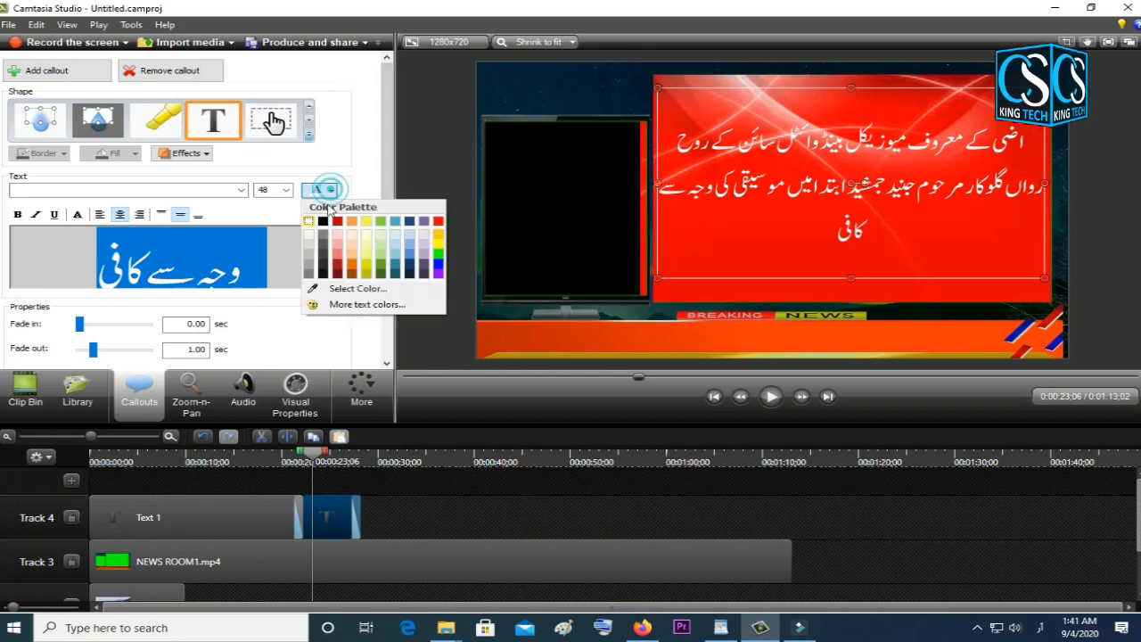
{"action": "left_click", "coordinate": [439, 264]}
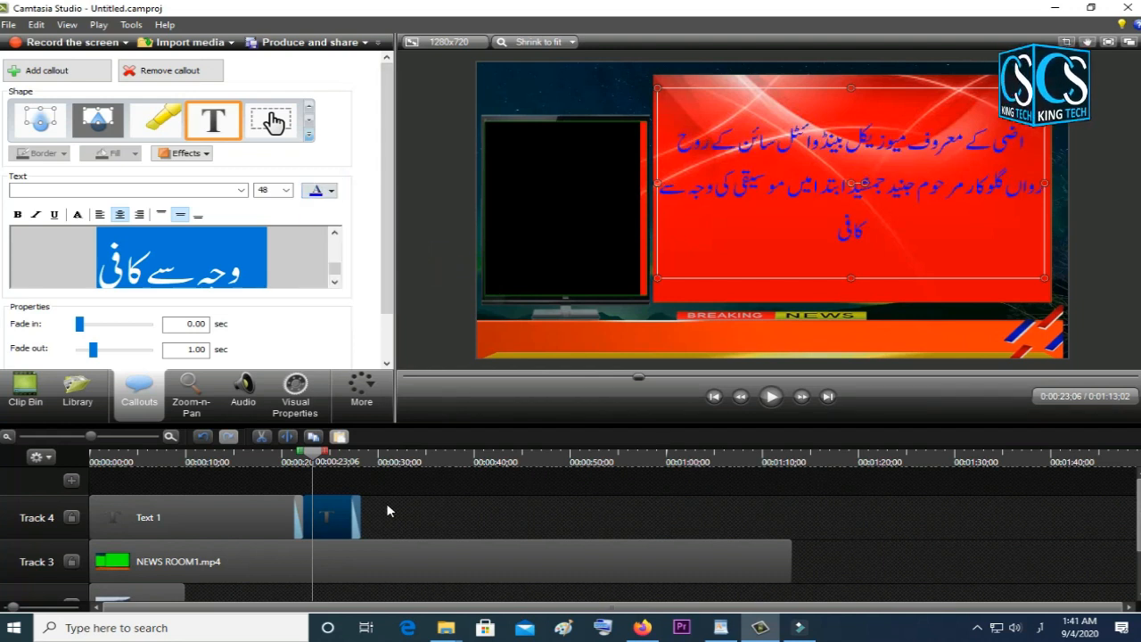
Extend the second callout on Track 4 to end at 0:00:32;28 and paste a copy of it directly after.
{"action": "left_click_drag", "start_coordinate": [360, 515], "coordinate": [406, 517]}
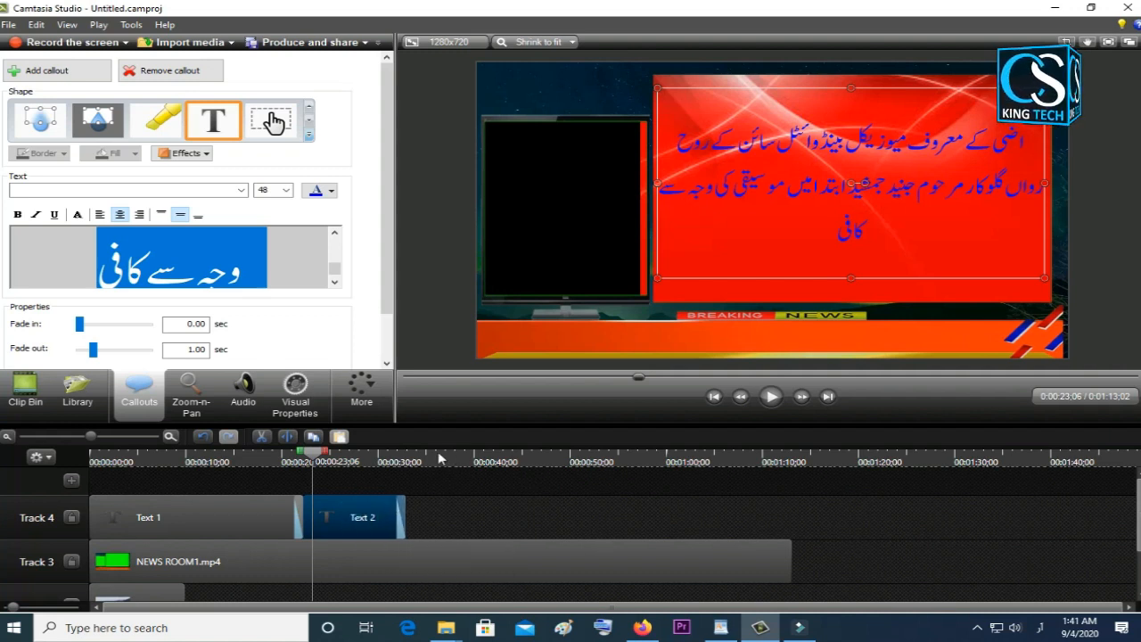
{"action": "left_click", "coordinate": [413, 459]}
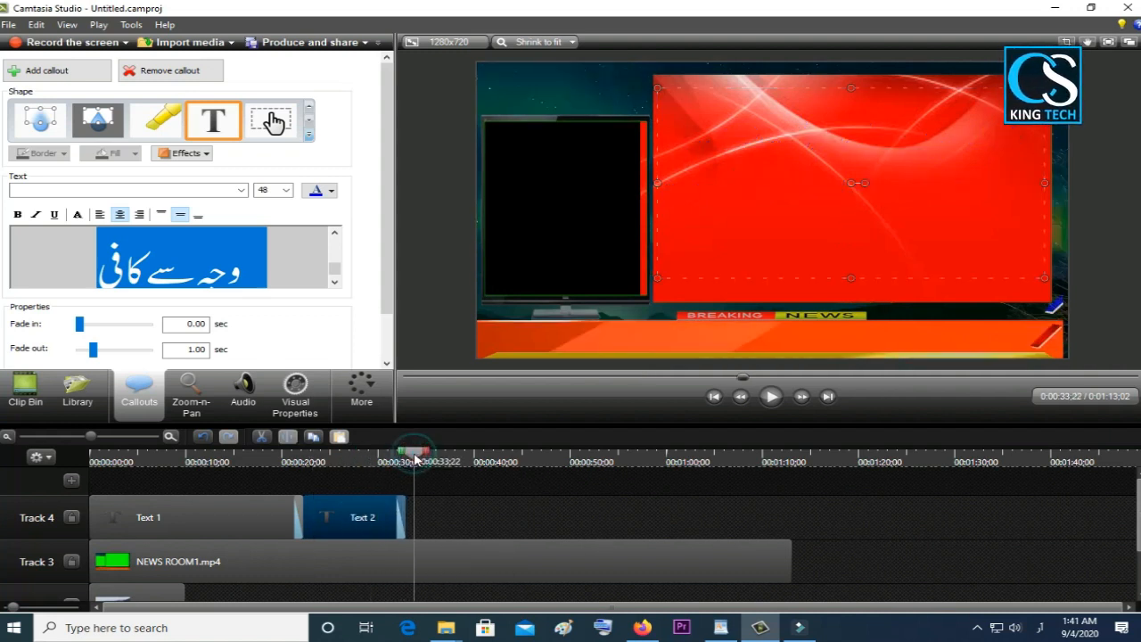
{"action": "right_click", "coordinate": [350, 516]}
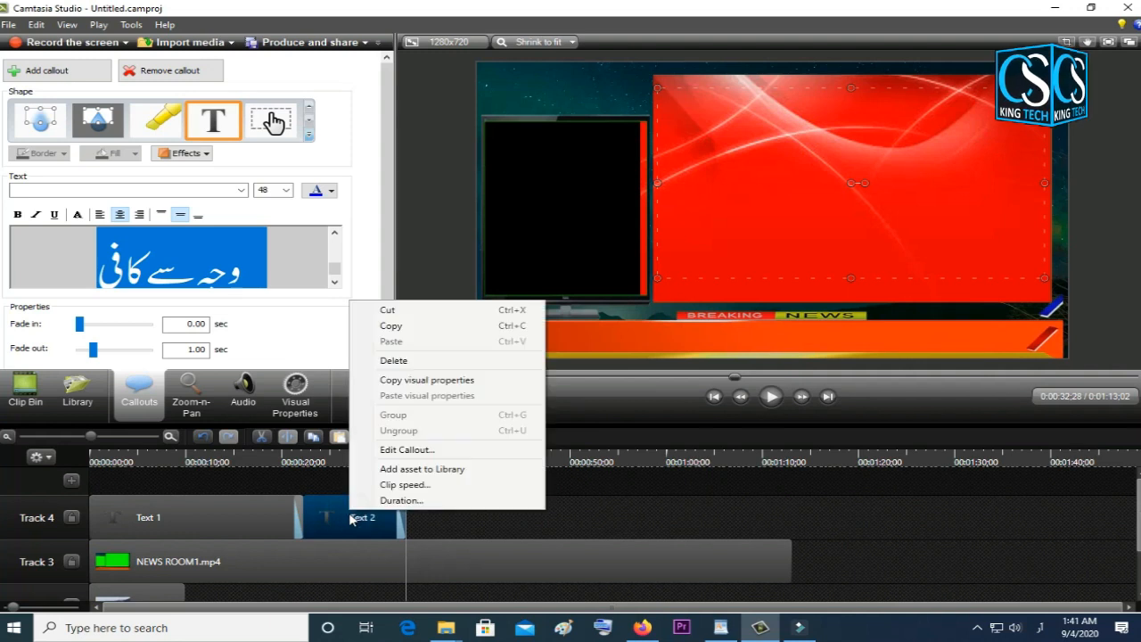
{"action": "left_click", "coordinate": [400, 327]}
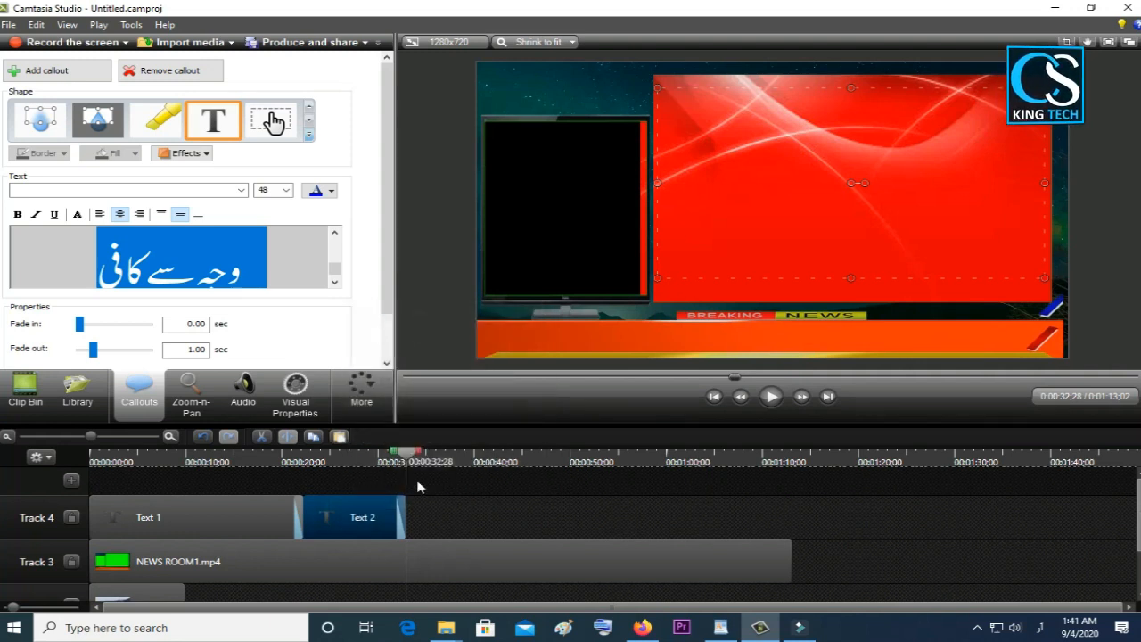
{"action": "left_click", "coordinate": [425, 517]}
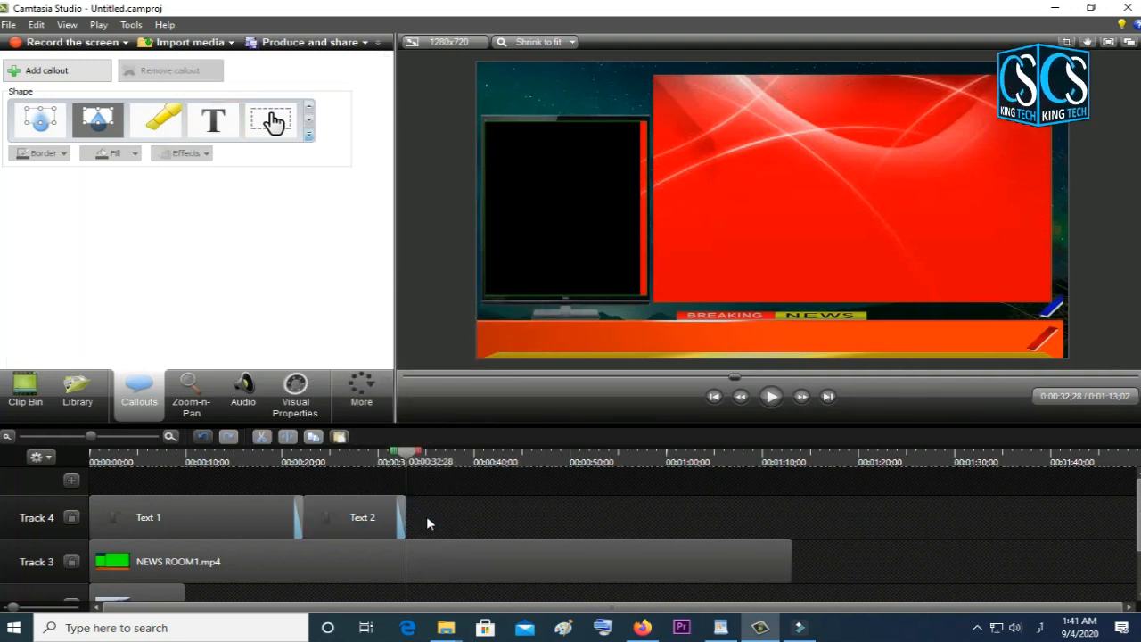
{"action": "key", "text": "ctrl+v"}
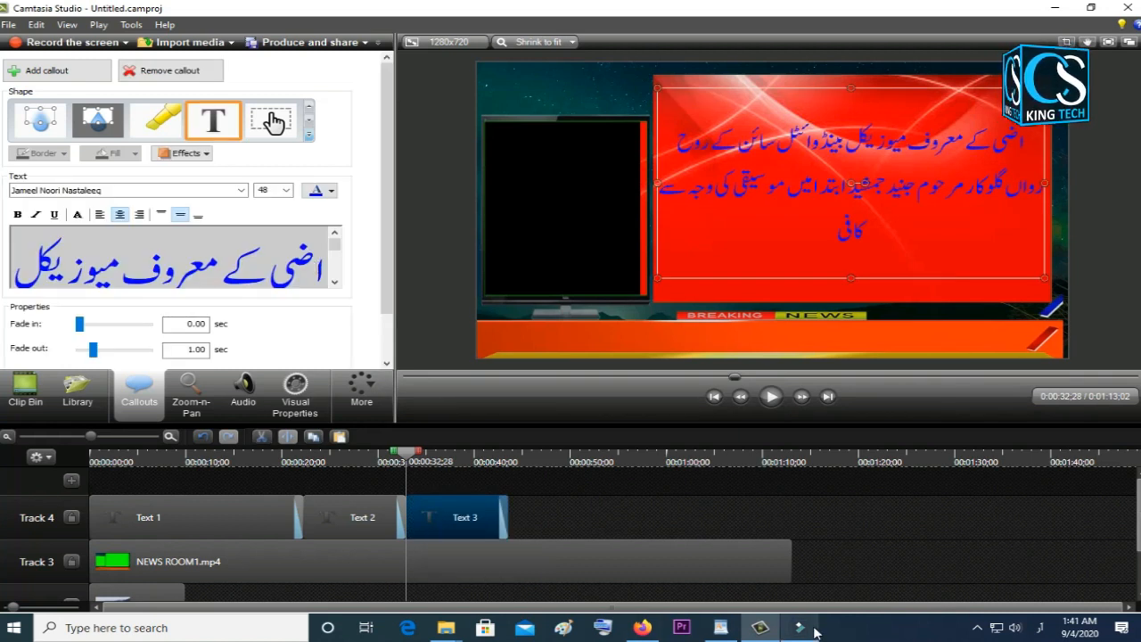
Switch to the WordPad document, copy the second line of the second Urdu paragraph, and return to Camtasia Studio.
{"action": "left_click", "coordinate": [720, 627]}
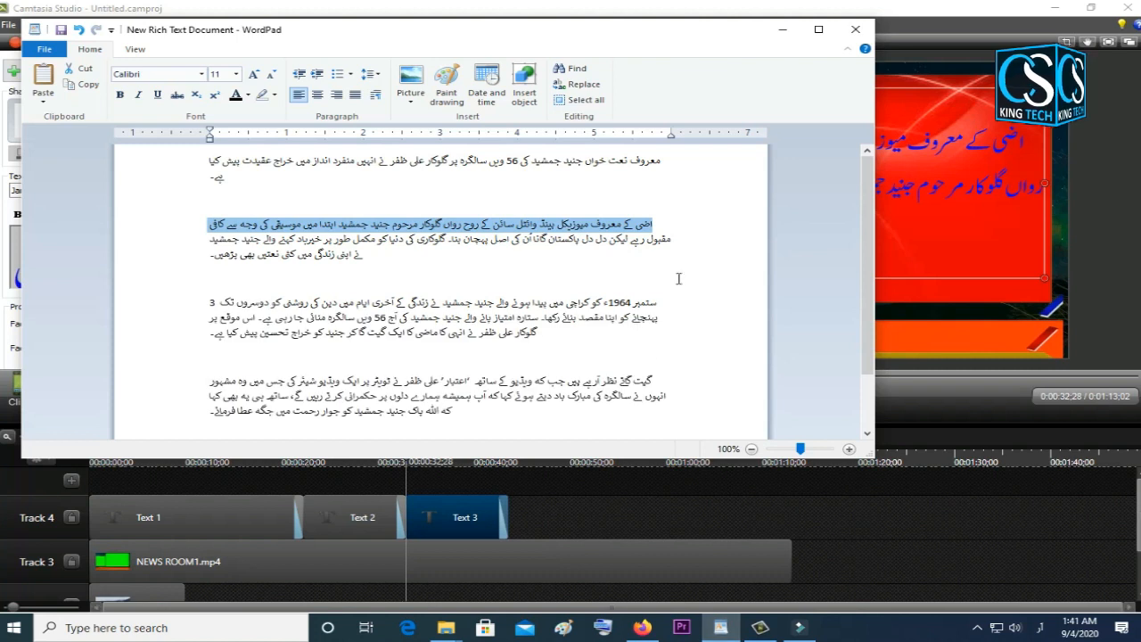
{"action": "left_click_drag", "start_coordinate": [677, 236], "coordinate": [215, 238]}
{"action": "right_click", "coordinate": [228, 242]}
{"action": "left_click", "coordinate": [268, 267]}
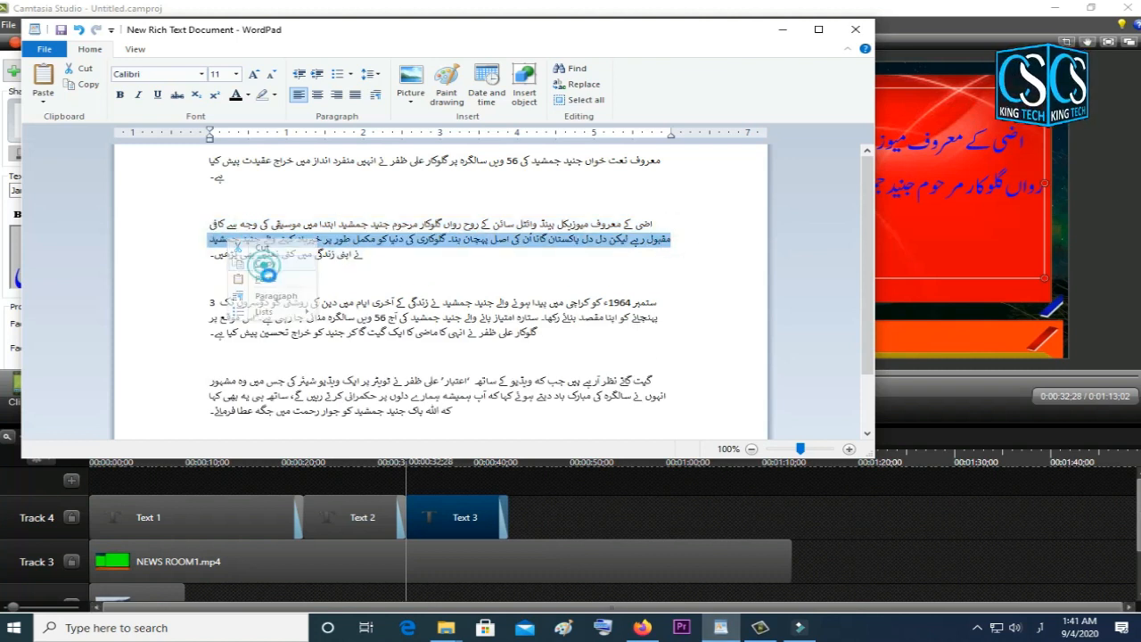
{"action": "left_click", "coordinate": [760, 627]}
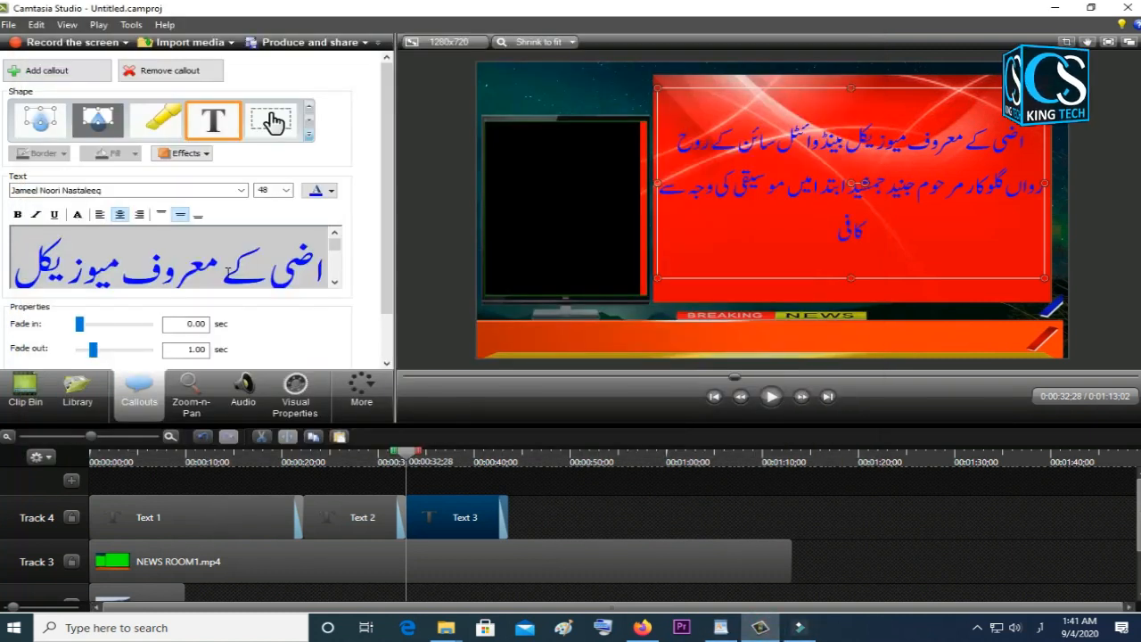
Replace all the text in the third callout with the Urdu line copied from the document.
{"action": "left_click", "coordinate": [228, 272]}
{"action": "key", "text": "ctrl+a"}
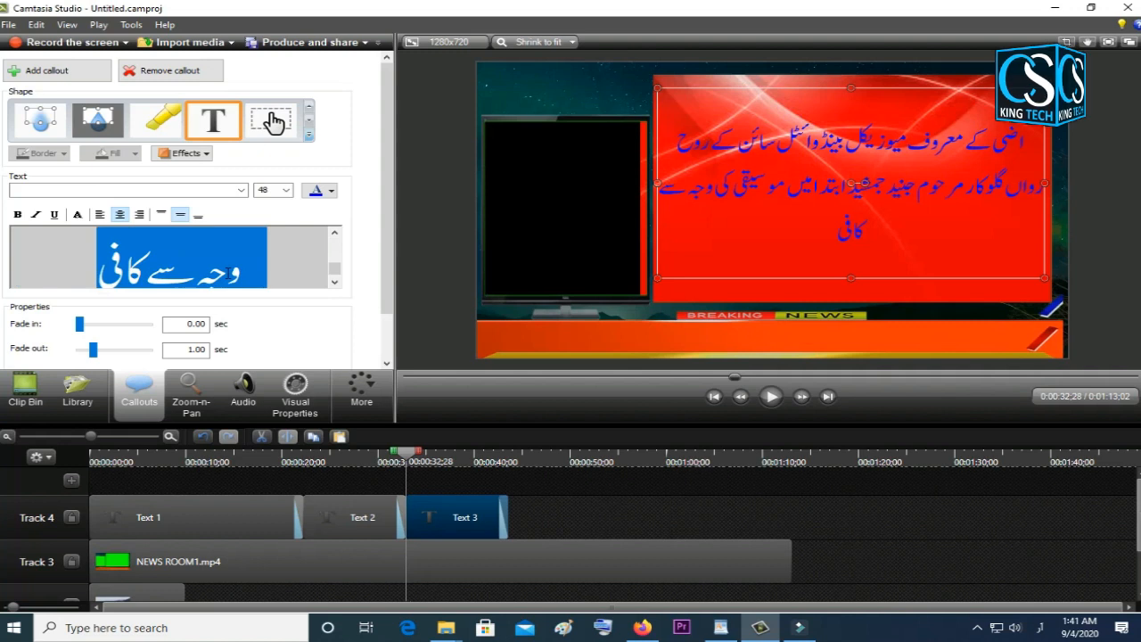
{"action": "key", "text": "Delete"}
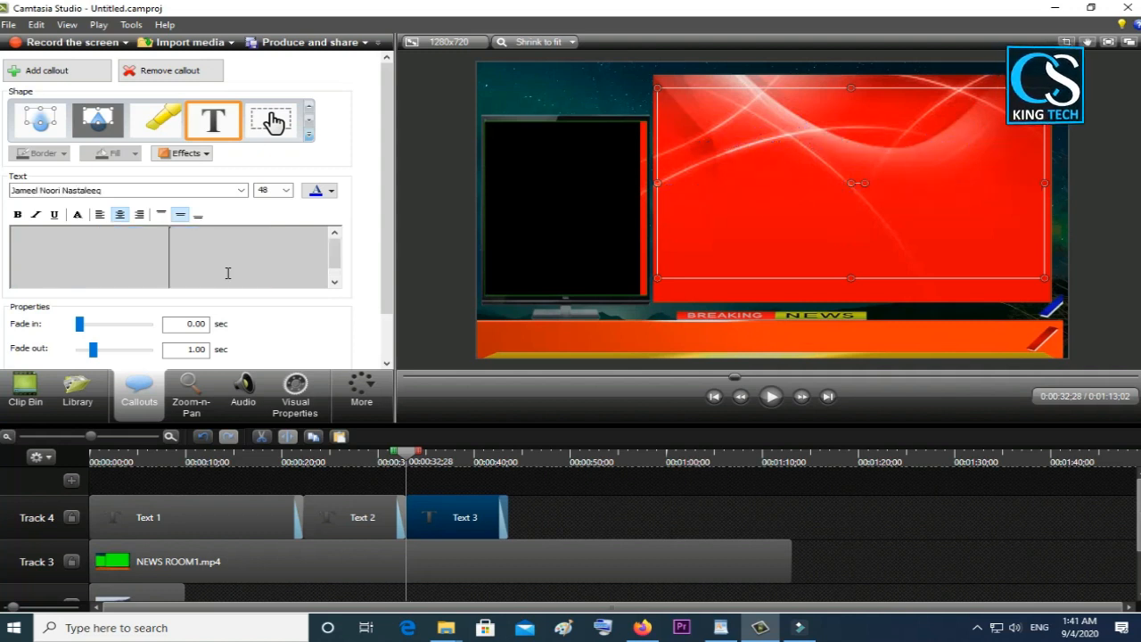
{"action": "key", "text": "ctrl+v"}
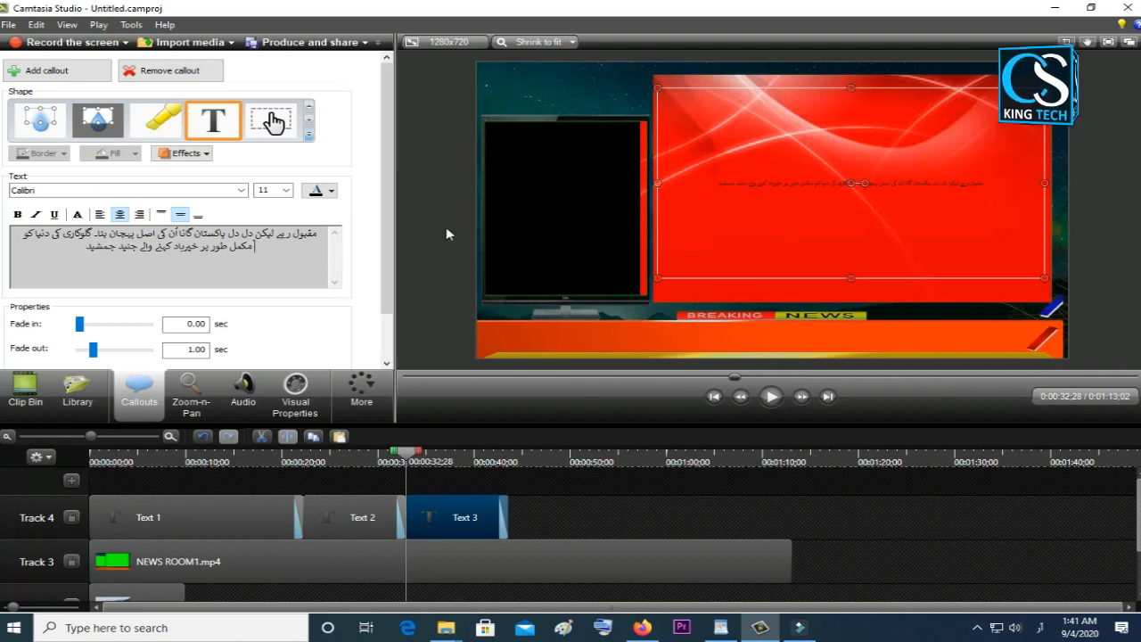
Format all the third callout's text in Jameel Noori Nastaleeq at size 72.
{"action": "key", "text": "ctrl+a"}
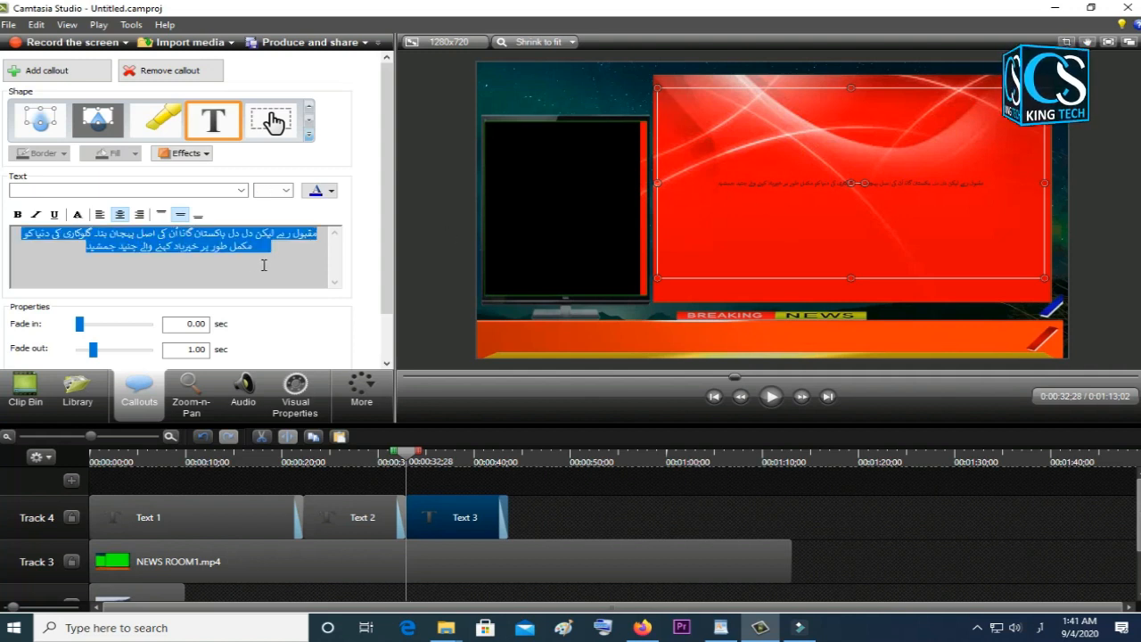
{"action": "left_click", "coordinate": [286, 191]}
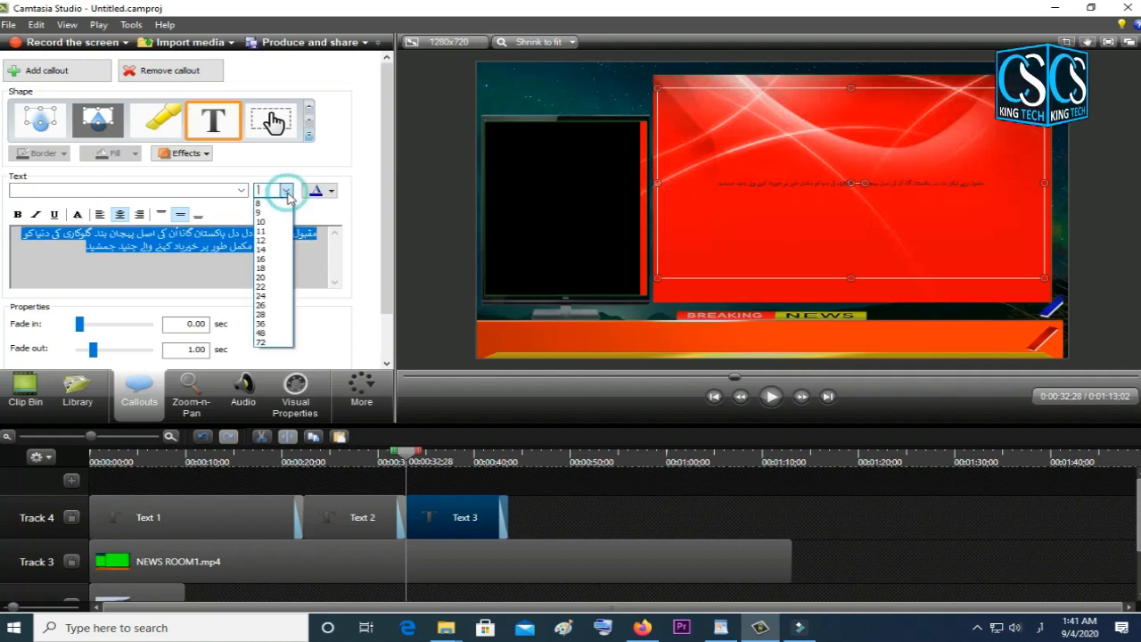
{"action": "left_click", "coordinate": [285, 343]}
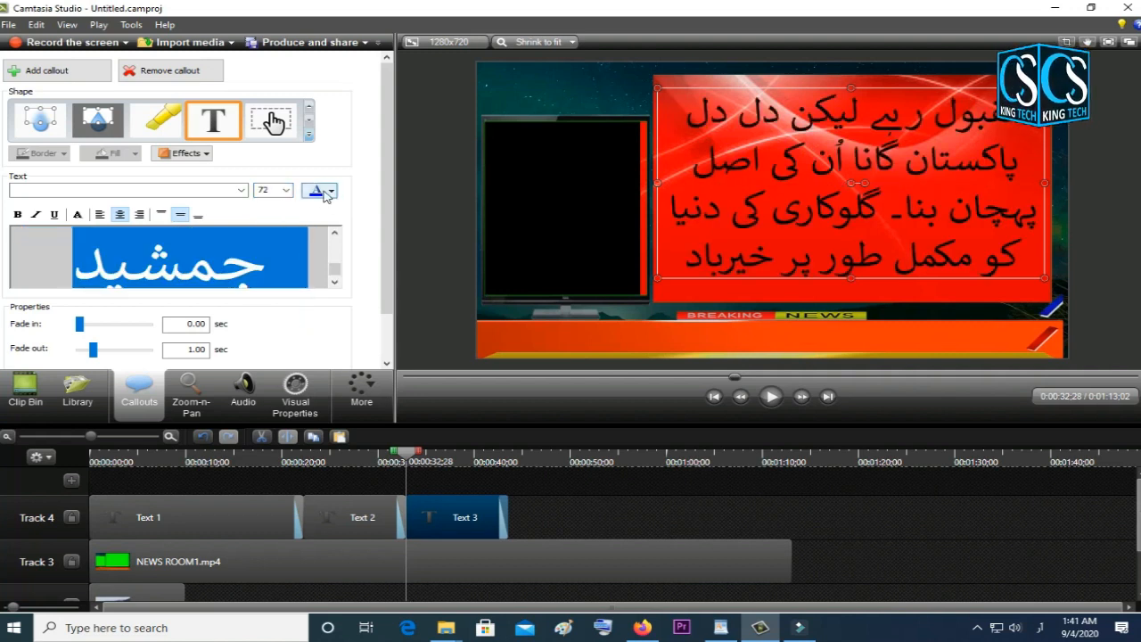
{"action": "left_click", "coordinate": [241, 190]}
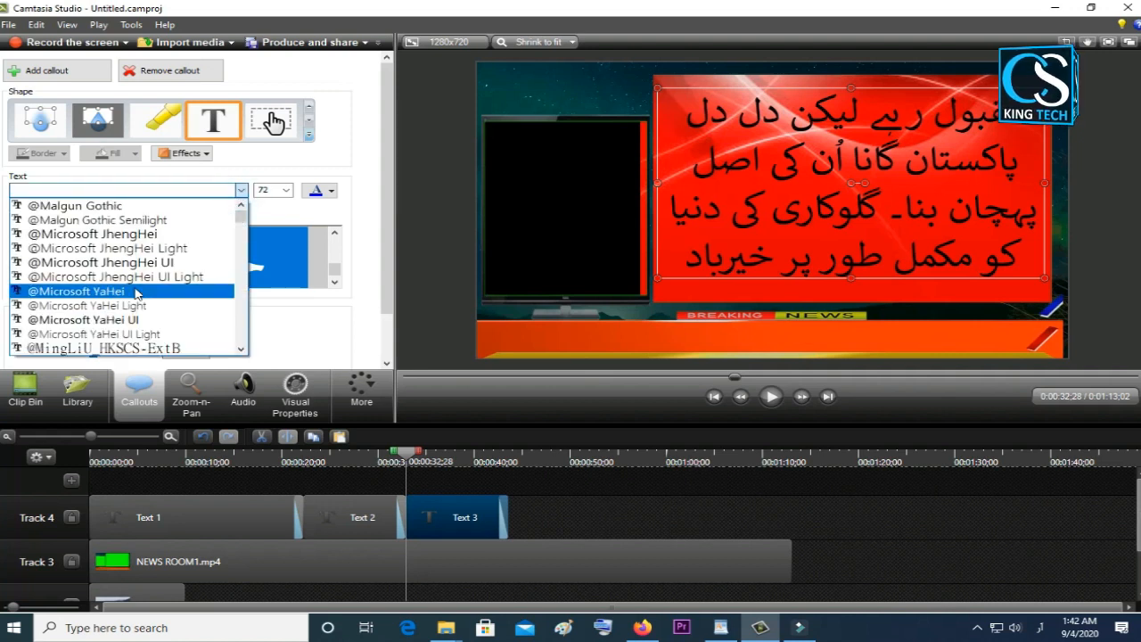
{"action": "scroll", "coordinate": [136, 294], "scroll_direction": "down", "scroll_amount": 6}
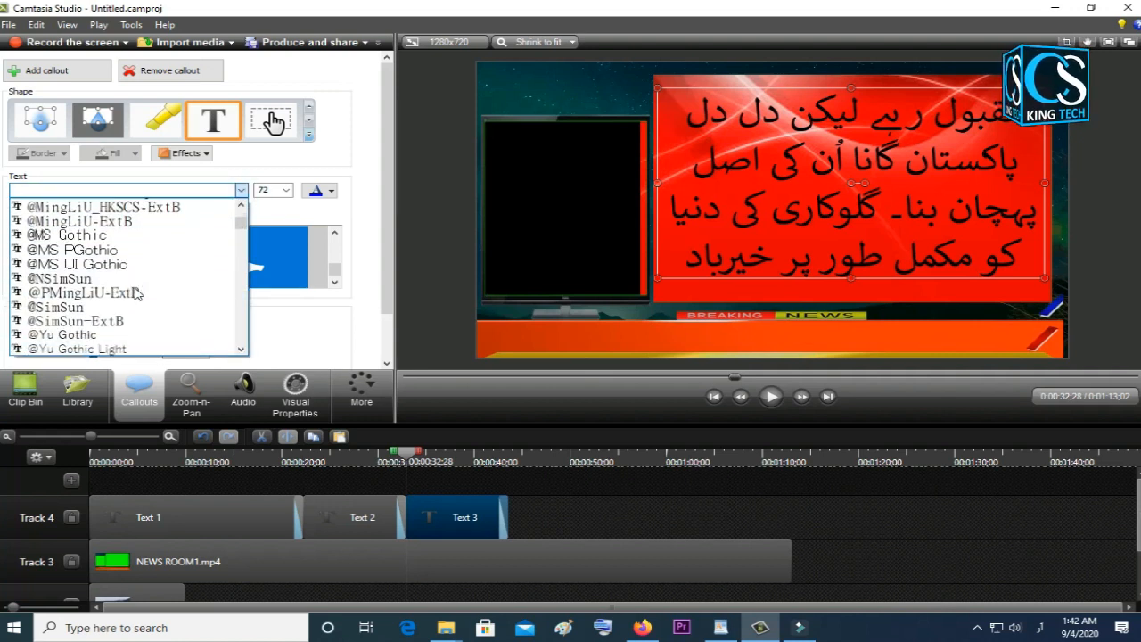
{"action": "scroll", "coordinate": [136, 294], "scroll_direction": "down", "scroll_amount": 6}
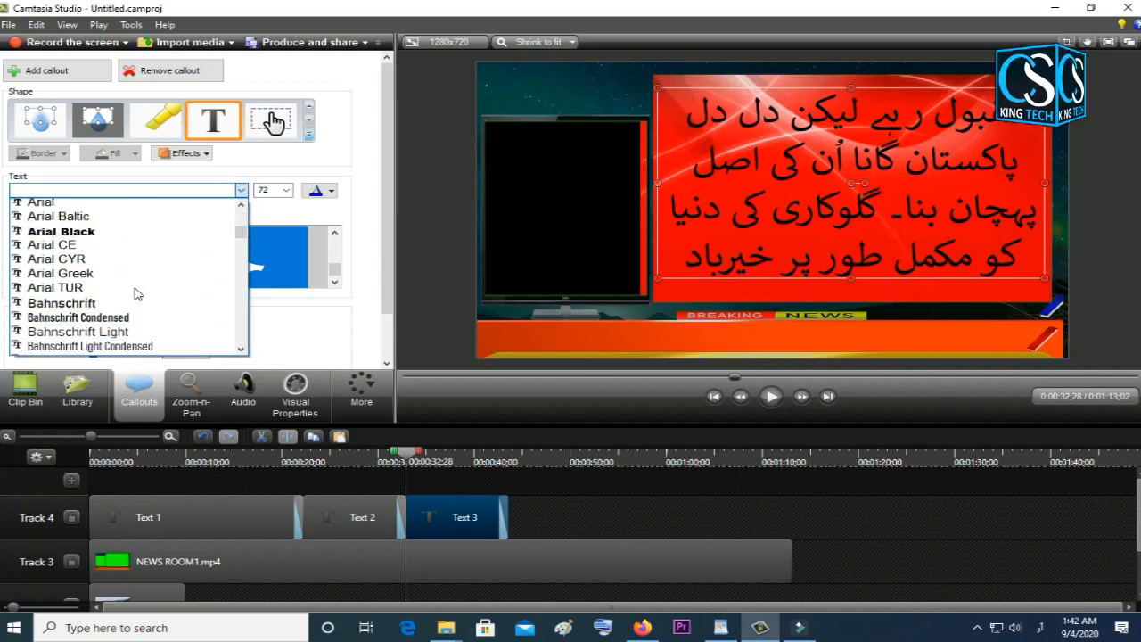
{"action": "scroll", "coordinate": [135, 294], "scroll_direction": "down", "scroll_amount": 6}
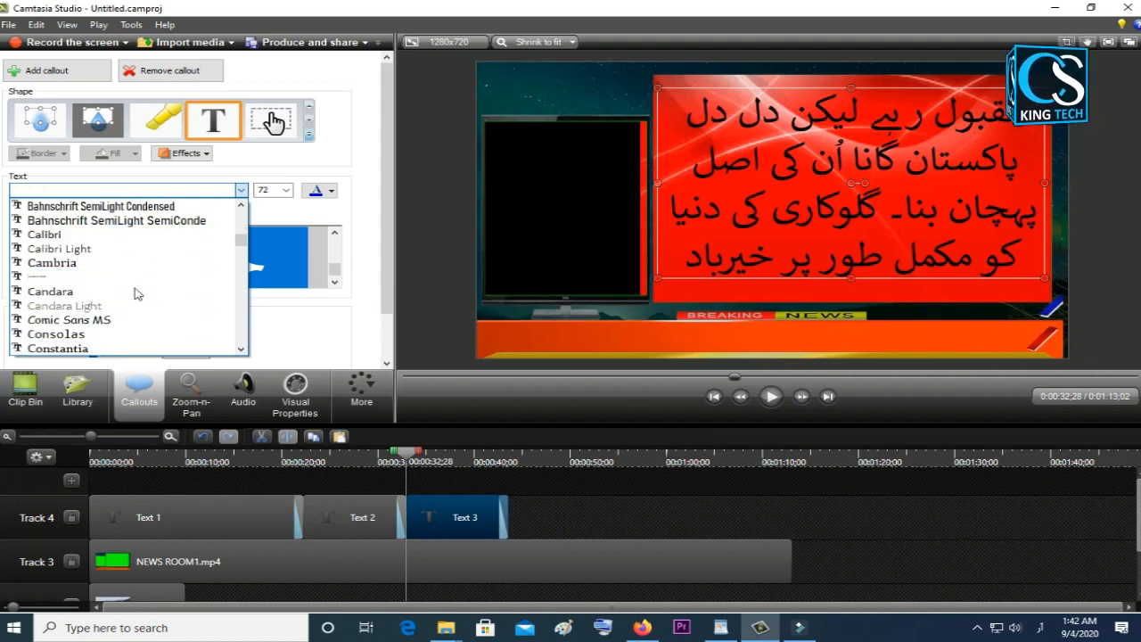
{"action": "scroll", "coordinate": [135, 294], "scroll_direction": "down", "scroll_amount": 6}
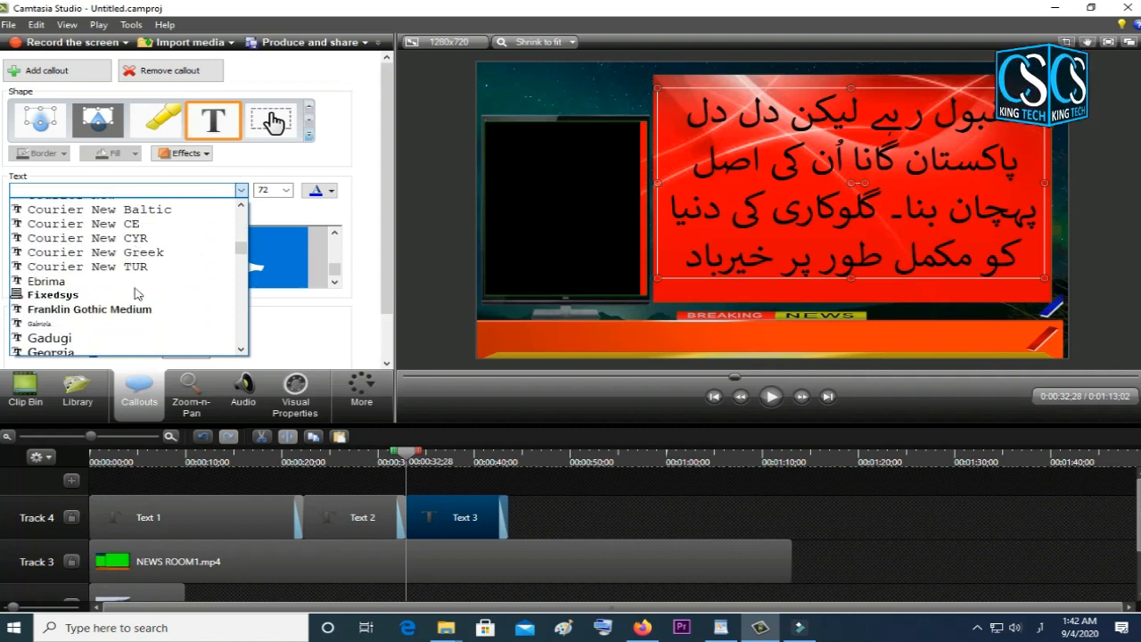
{"action": "scroll", "coordinate": [135, 294], "scroll_direction": "down", "scroll_amount": 5}
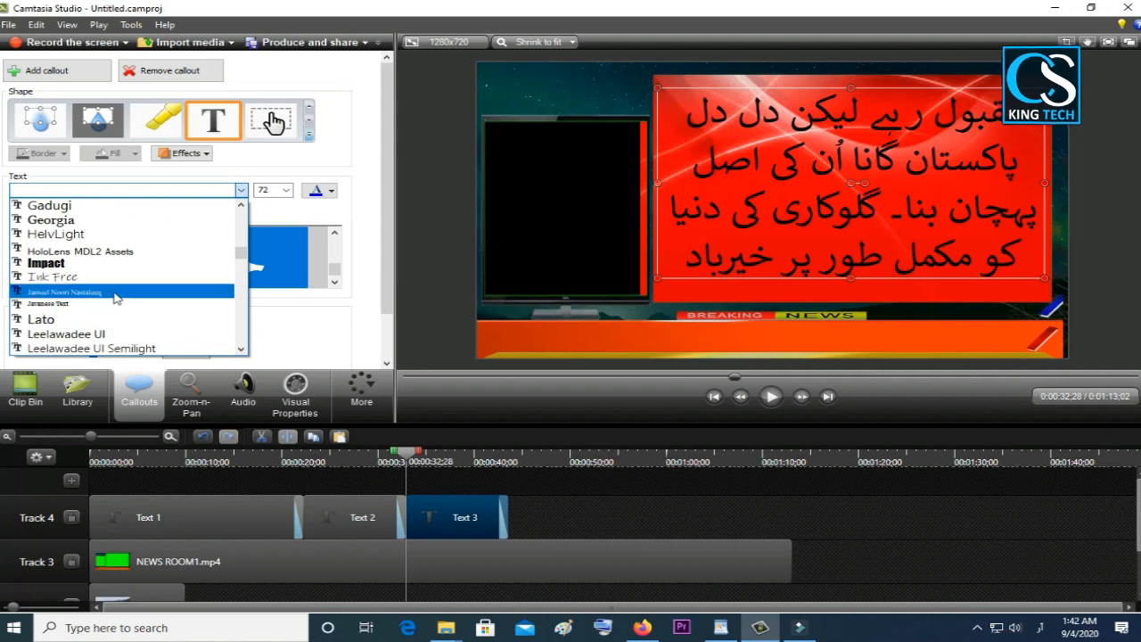
{"action": "left_click", "coordinate": [111, 297]}
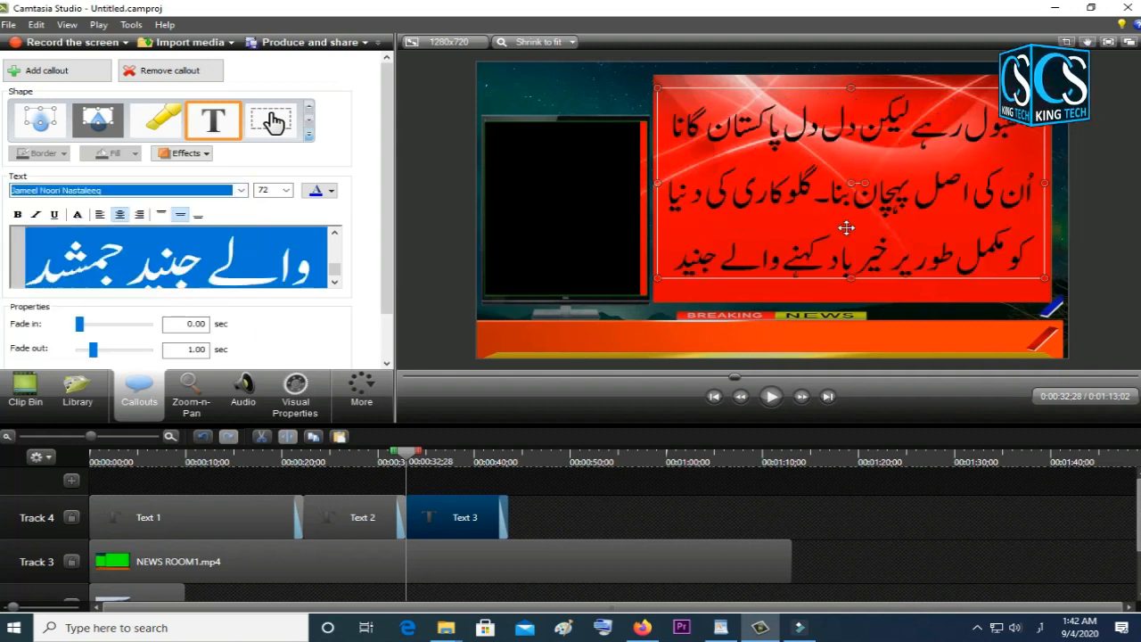
Enlarge the third callout's frame on all four sides so it fills the red panel and shows the whole Urdu line.
{"action": "left_click_drag", "start_coordinate": [848, 279], "coordinate": [848, 299]}
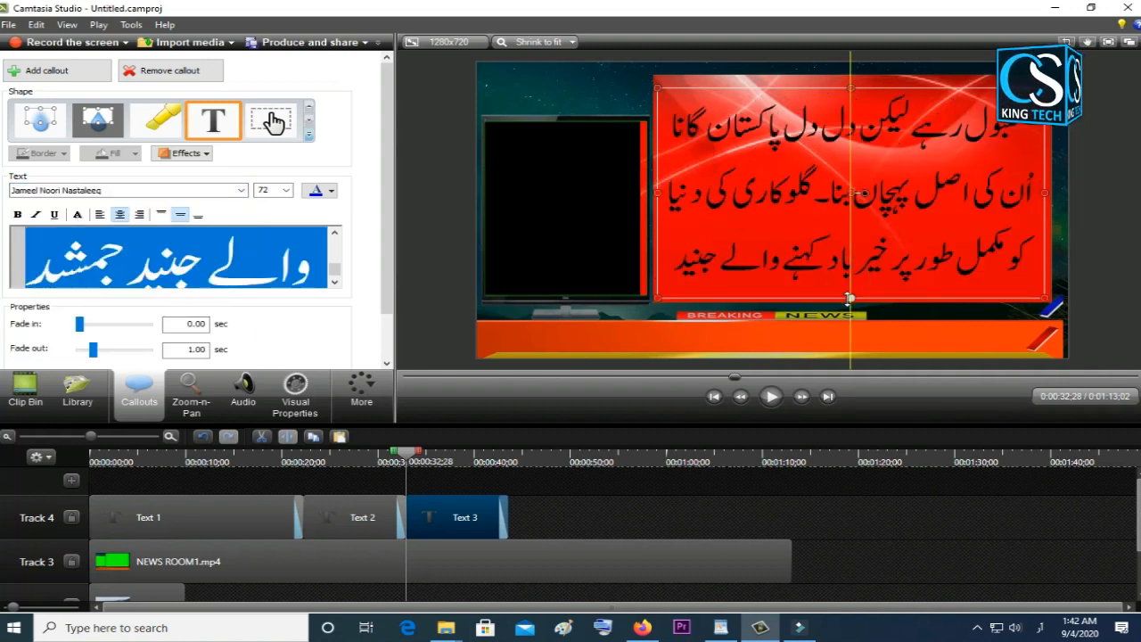
{"action": "left_click_drag", "start_coordinate": [655, 193], "coordinate": [653, 193]}
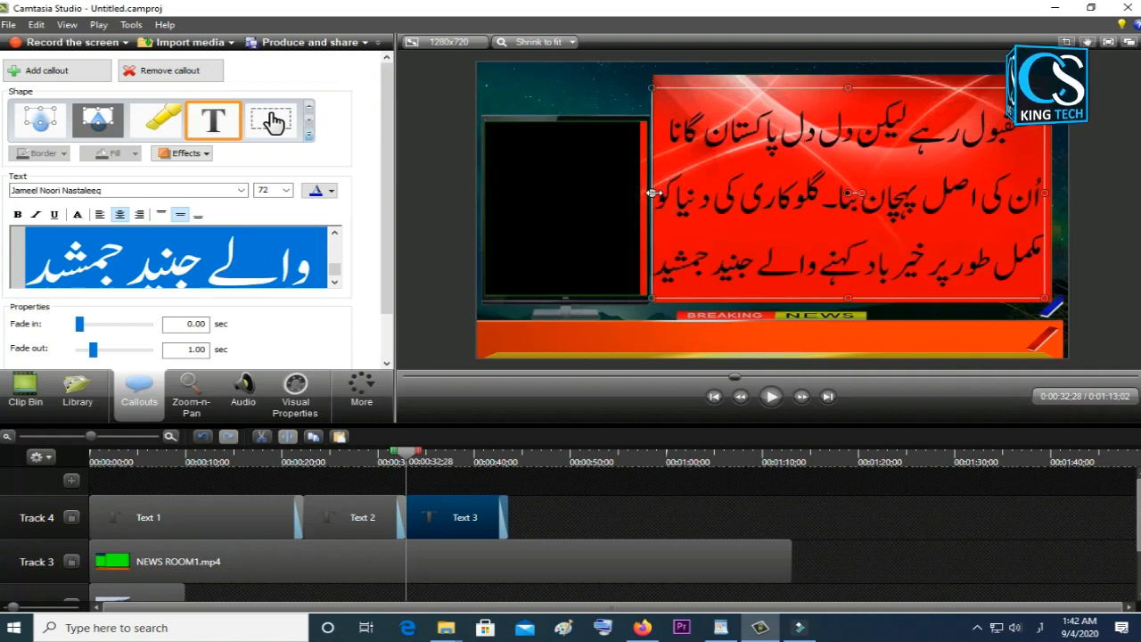
{"action": "left_click_drag", "start_coordinate": [850, 87], "coordinate": [850, 77]}
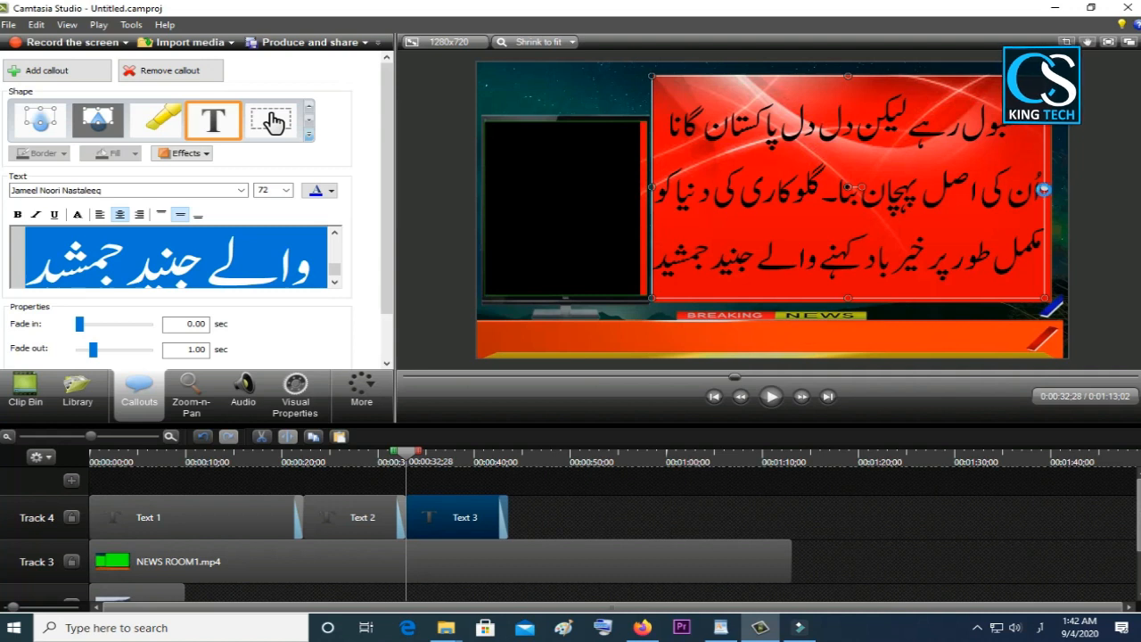
{"action": "left_click_drag", "start_coordinate": [1046, 187], "coordinate": [1052, 187]}
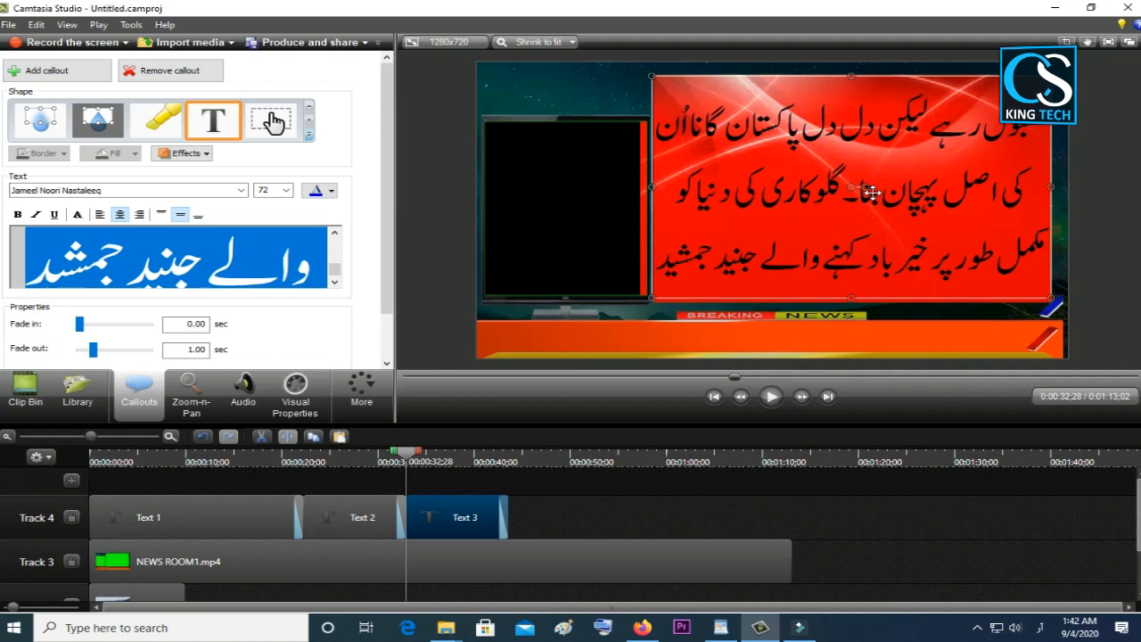
Place the playhead at 0:00:43;18, then switch to WordPad, copy the first Urdu paragraph and return to Camtasia Studio.
{"action": "left_click", "coordinate": [520, 459]}
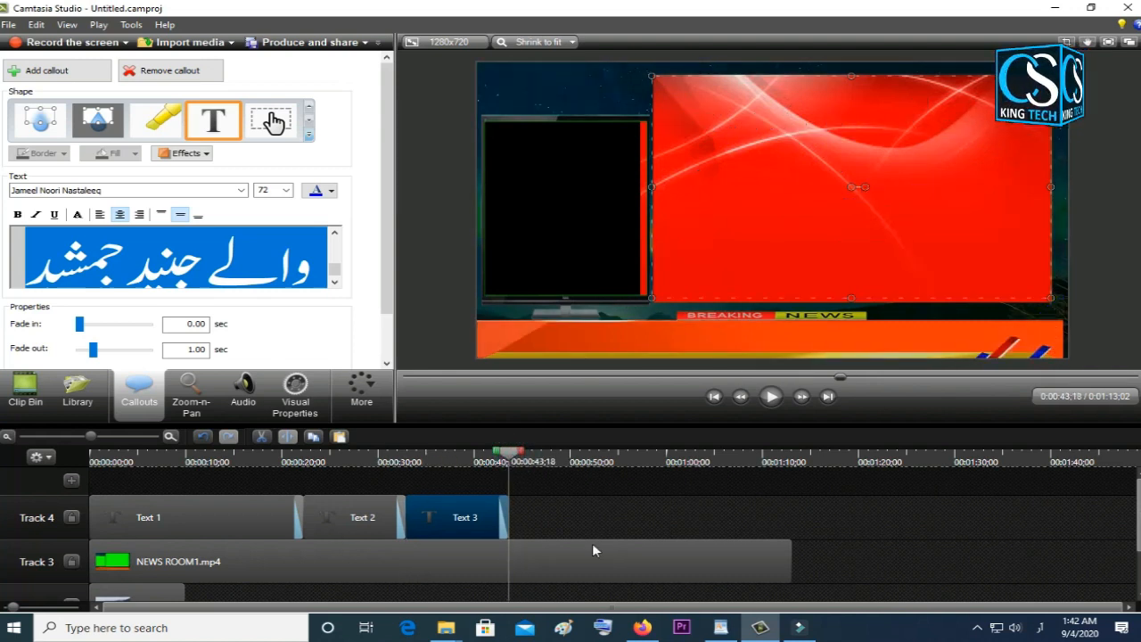
{"action": "left_click", "coordinate": [720, 627]}
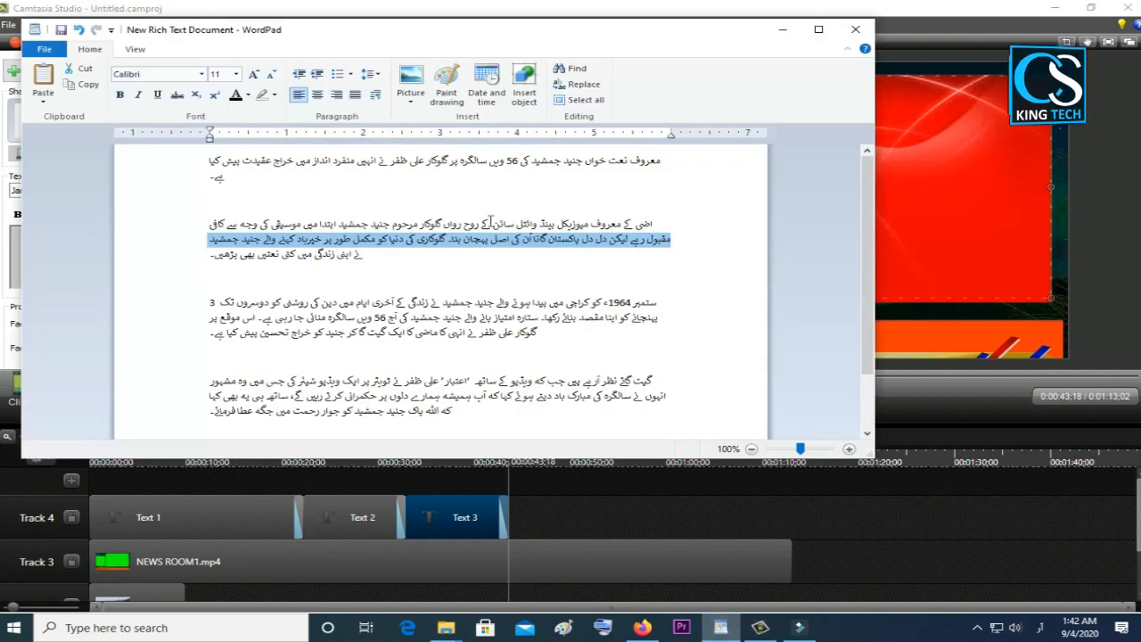
{"action": "left_click_drag", "start_coordinate": [665, 160], "coordinate": [214, 175]}
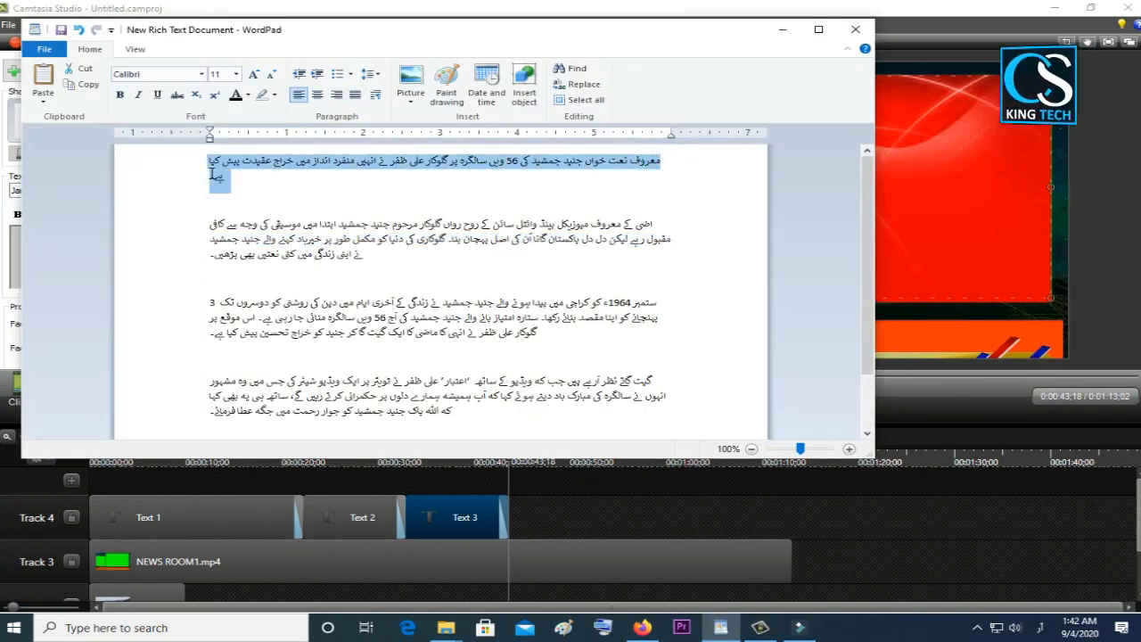
{"action": "right_click", "coordinate": [278, 167]}
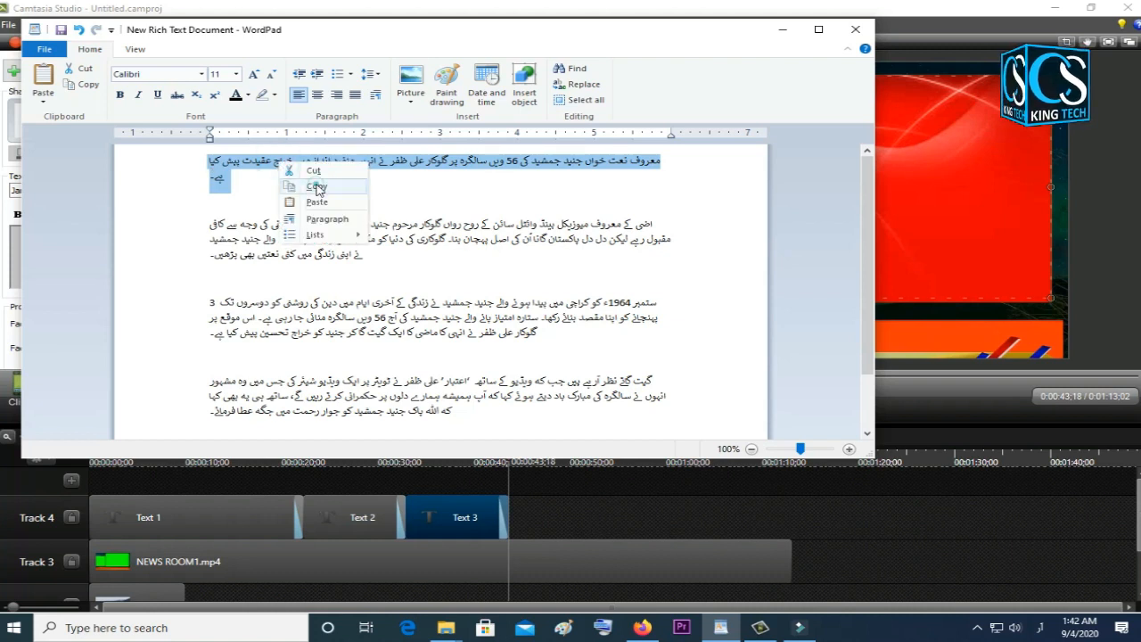
{"action": "left_click", "coordinate": [317, 187]}
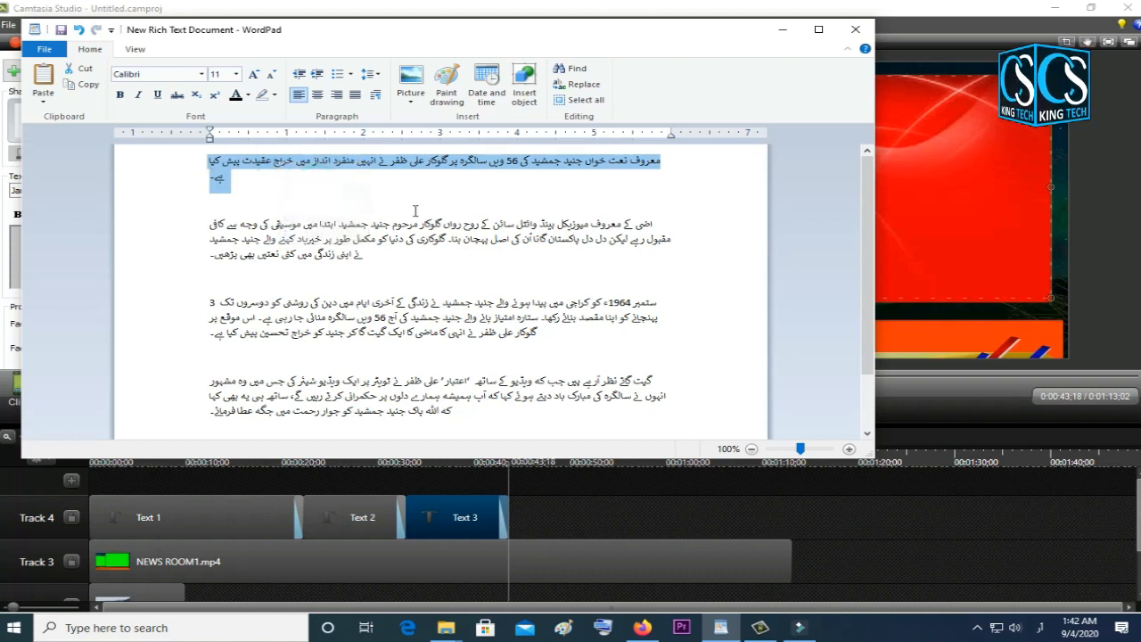
{"action": "left_click", "coordinate": [784, 31]}
Add a fourth text callout on Track 4 at 0:00:43;18 and replace its text with the copied first Urdu paragraph.
{"action": "left_click", "coordinate": [532, 500]}
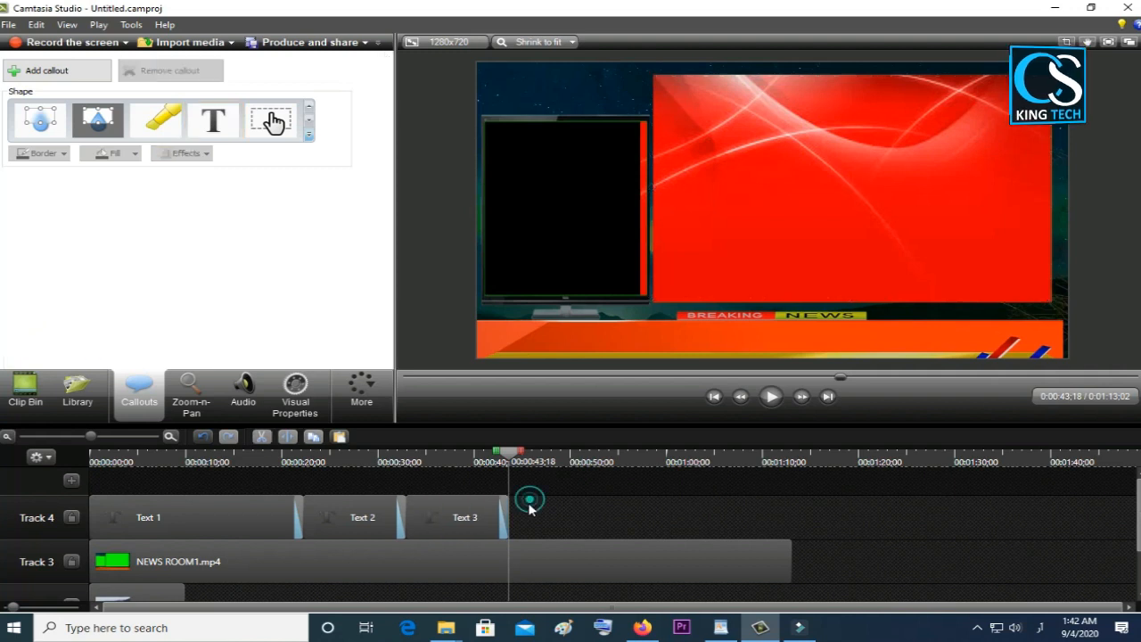
{"action": "key", "text": "ctrl+v"}
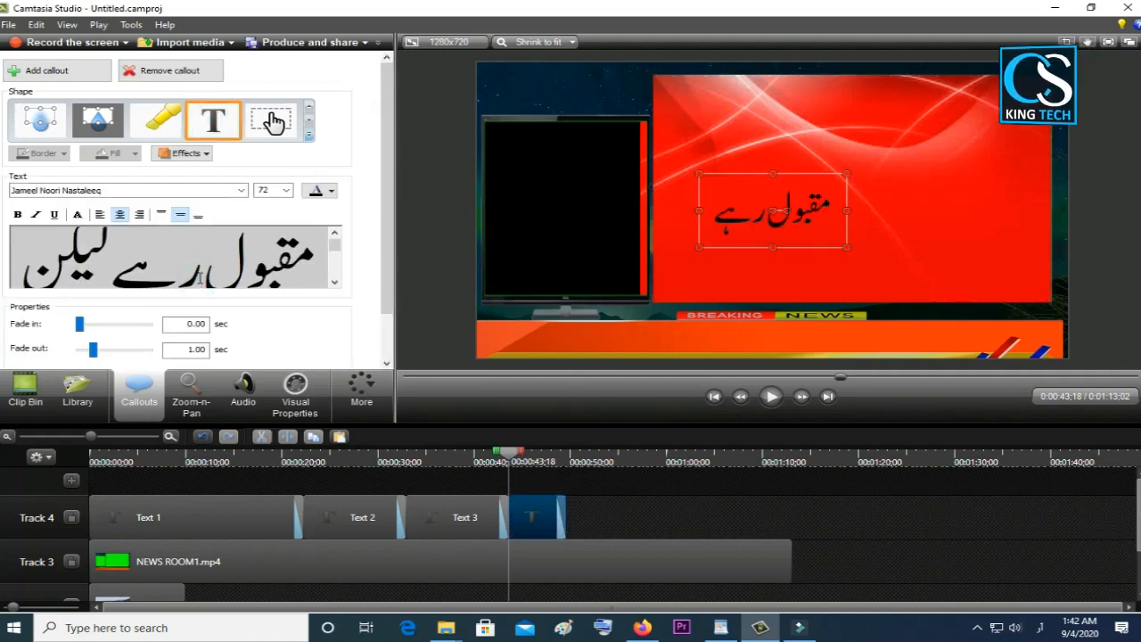
{"action": "key", "text": "ctrl+a"}
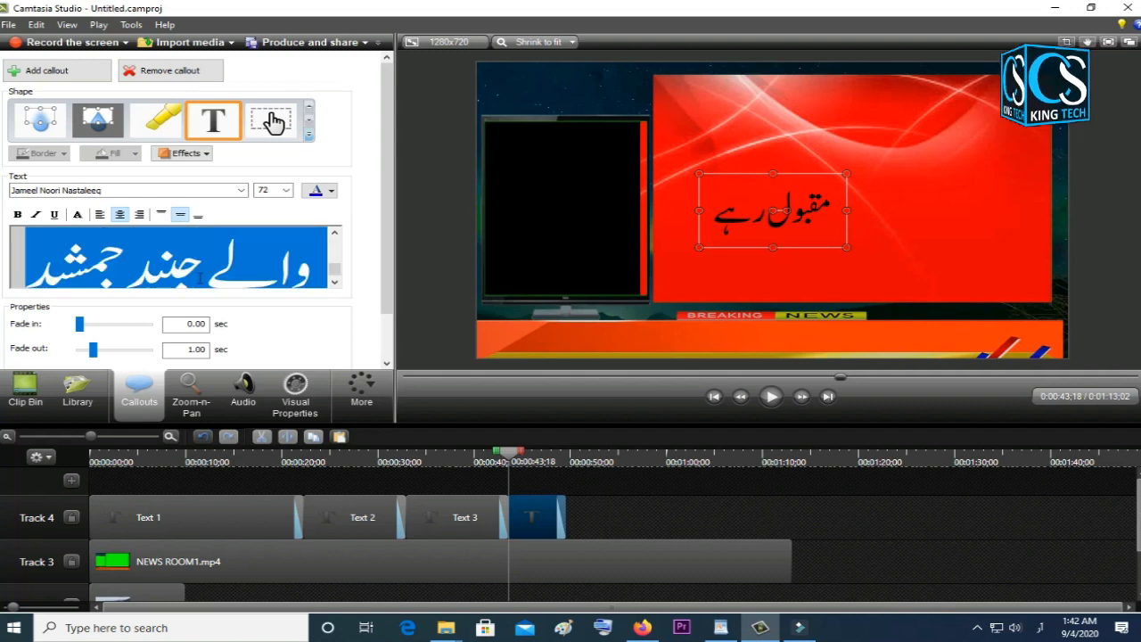
{"action": "key", "text": "BackSpace"}
{"action": "key", "text": "ctrl+v"}
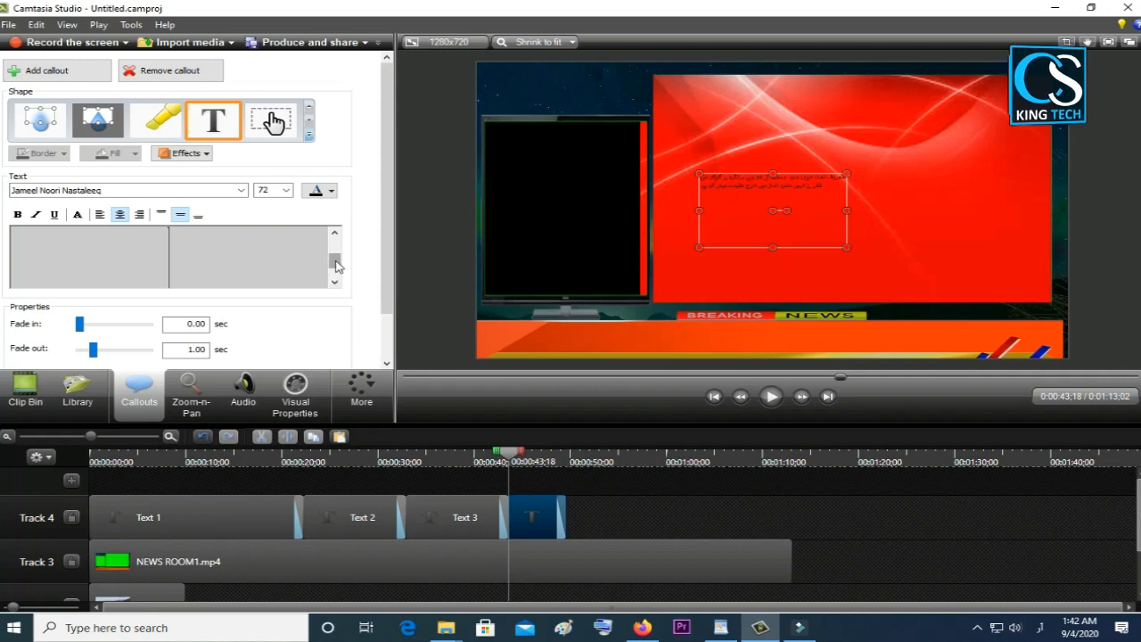
Format all the fourth callout's text in white Jameel Noori Nastaleeq at size 36.
{"action": "left_click_drag", "start_coordinate": [331, 254], "coordinate": [334, 239]}
{"action": "left_click", "coordinate": [203, 249]}
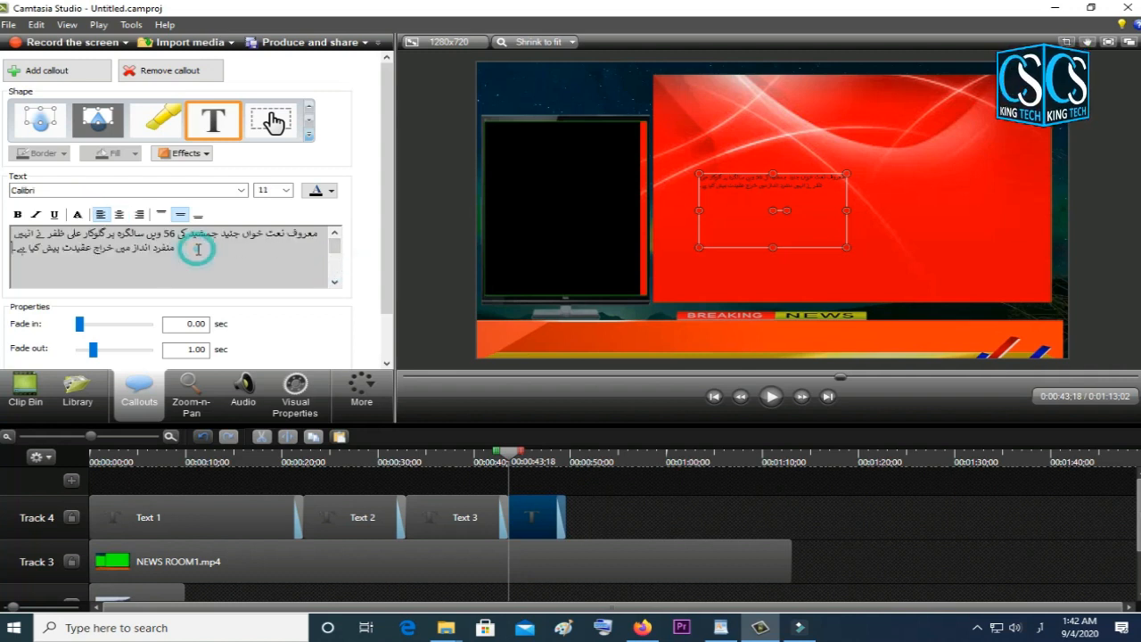
{"action": "key", "text": "ctrl+a"}
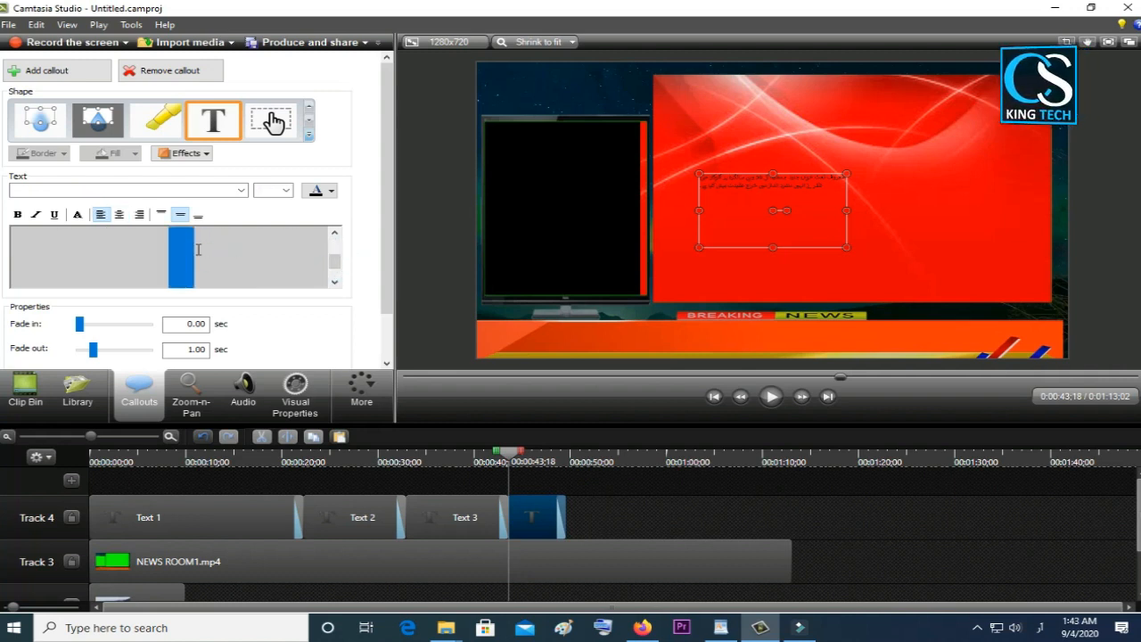
{"action": "left_click", "coordinate": [284, 190]}
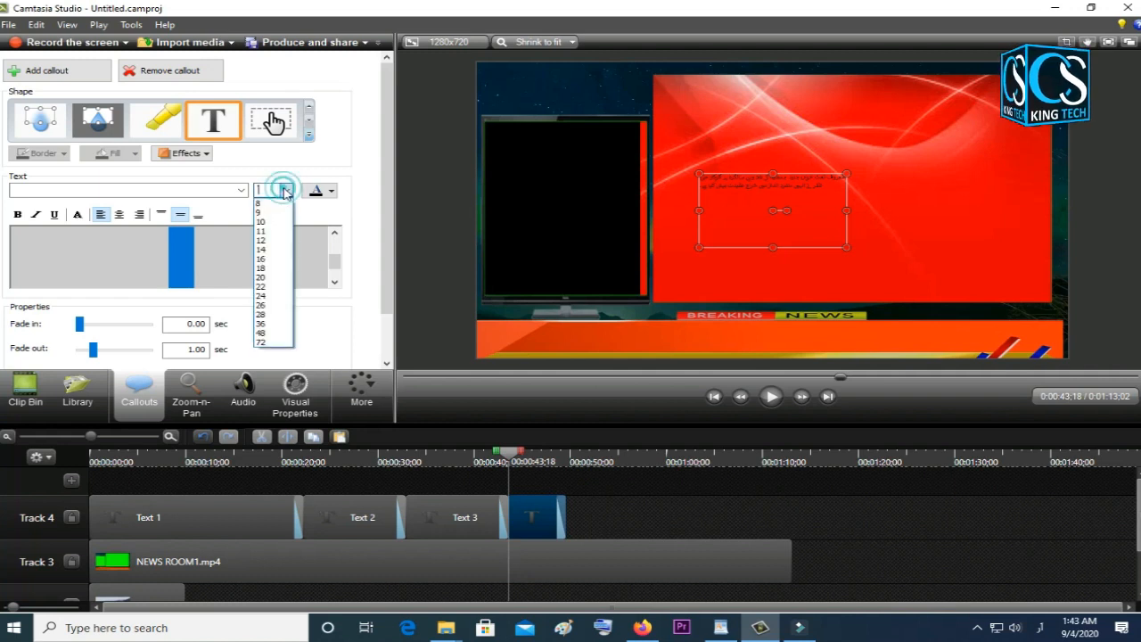
{"action": "left_click", "coordinate": [279, 324]}
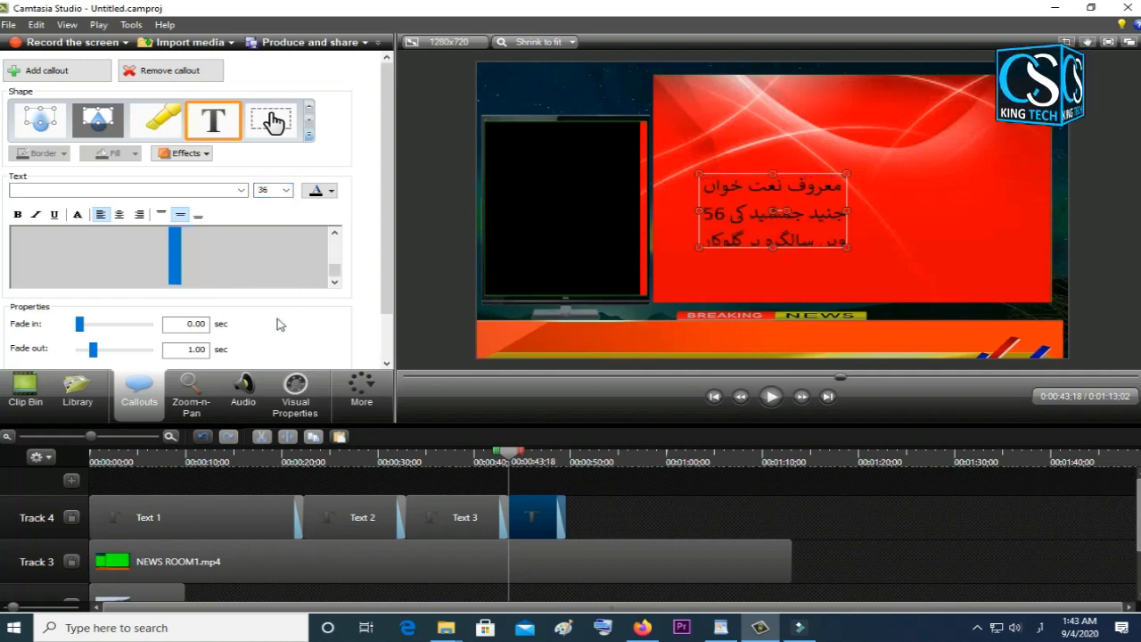
{"action": "left_click", "coordinate": [240, 189]}
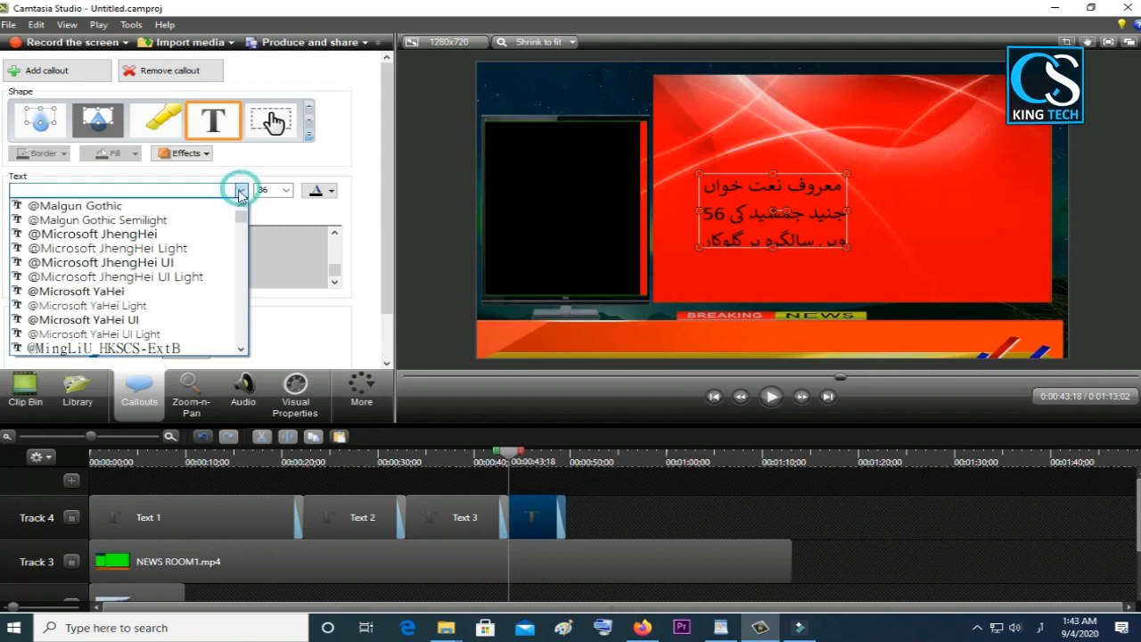
{"action": "scroll", "coordinate": [200, 283], "scroll_direction": "down", "scroll_amount": 2}
{"action": "scroll", "coordinate": [201, 284], "scroll_direction": "down", "scroll_amount": 10}
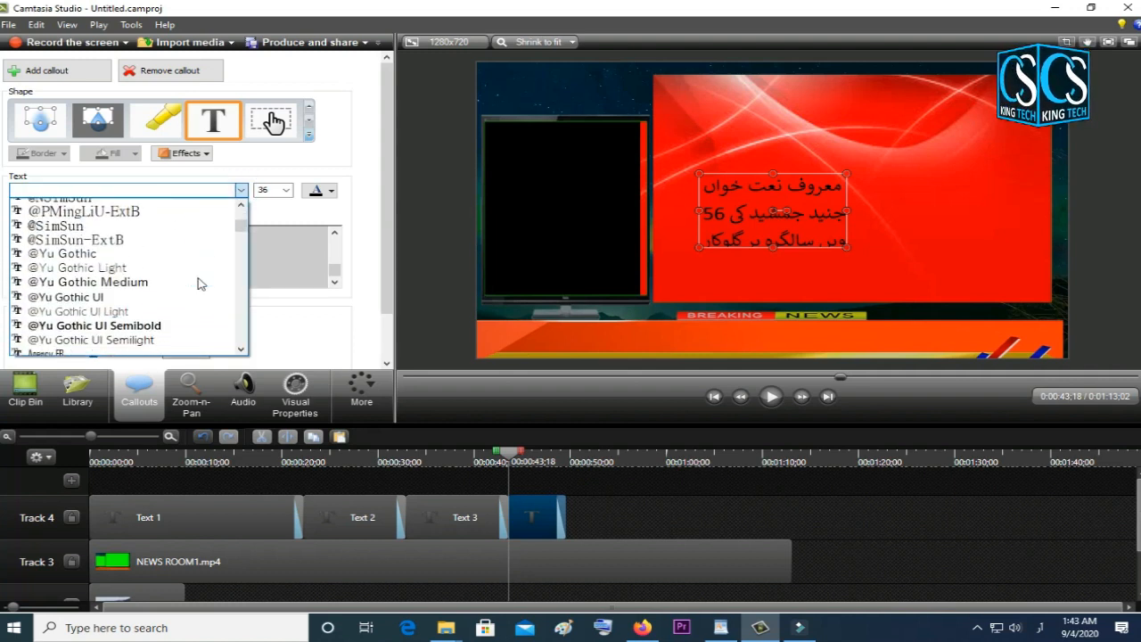
{"action": "scroll", "coordinate": [201, 283], "scroll_direction": "down", "scroll_amount": 8}
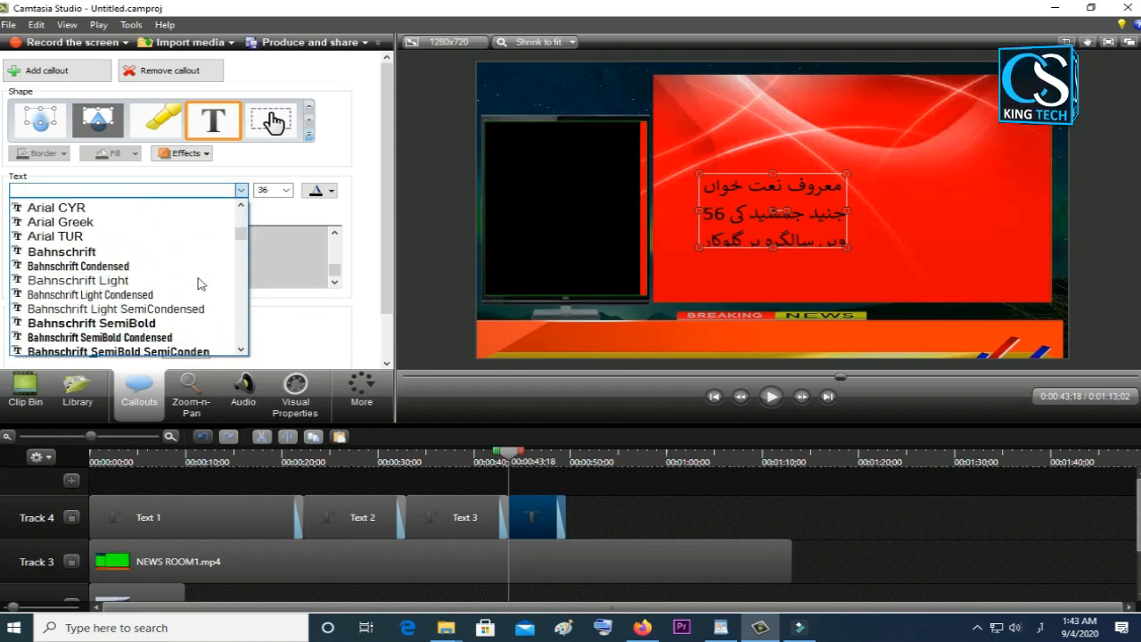
{"action": "scroll", "coordinate": [200, 284], "scroll_direction": "down", "scroll_amount": 5}
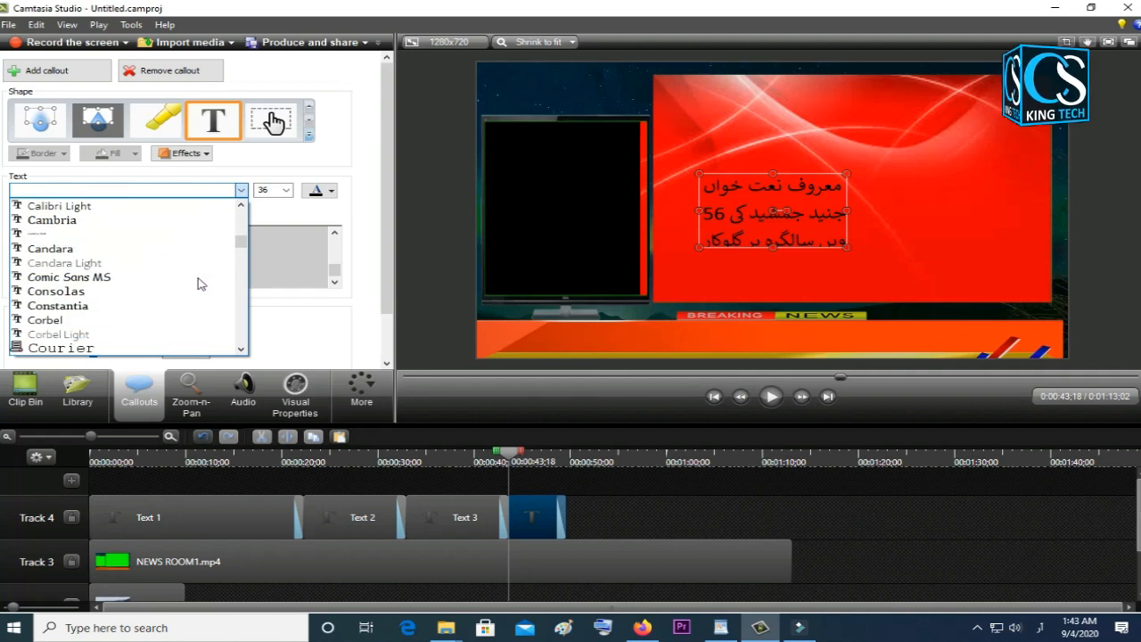
{"action": "scroll", "coordinate": [200, 284], "scroll_direction": "down", "scroll_amount": 4}
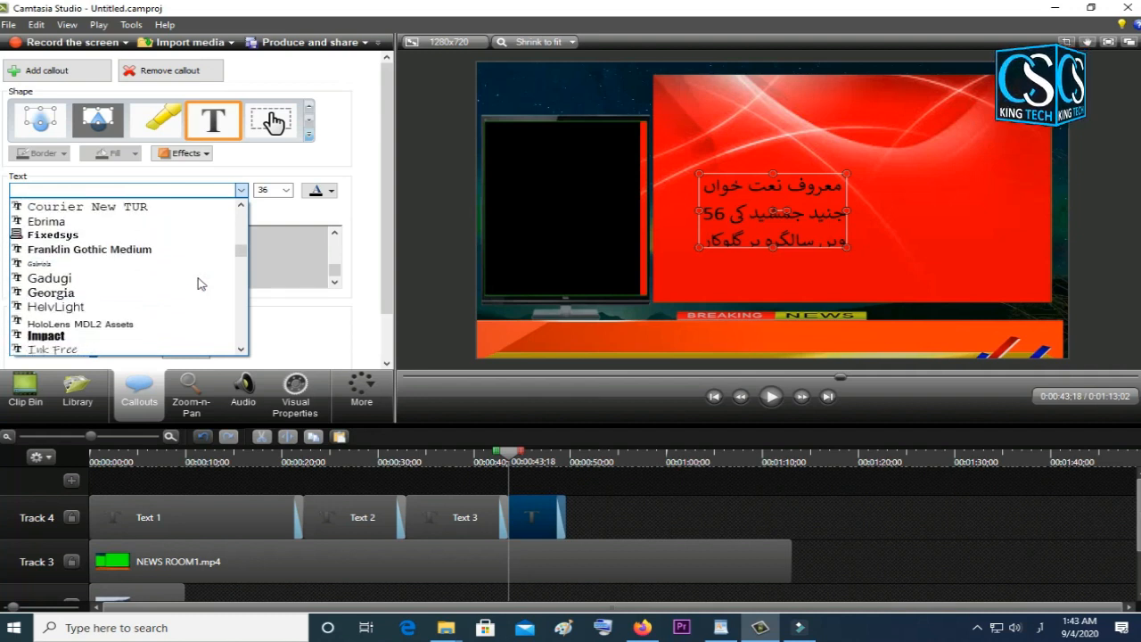
{"action": "left_click", "coordinate": [112, 334]}
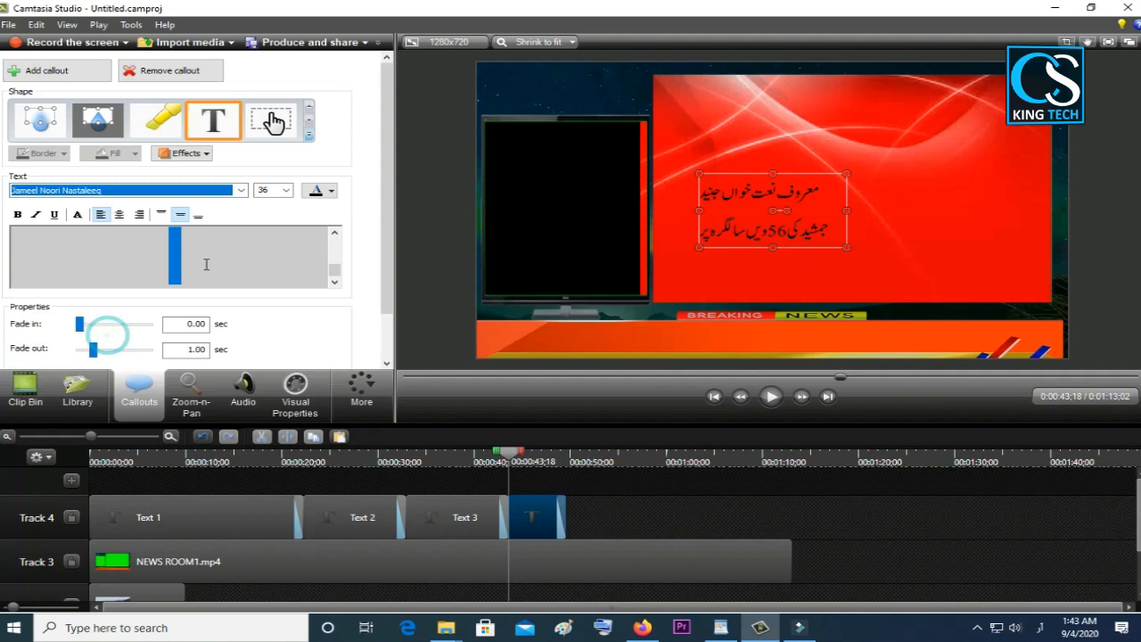
{"action": "left_click", "coordinate": [333, 196]}
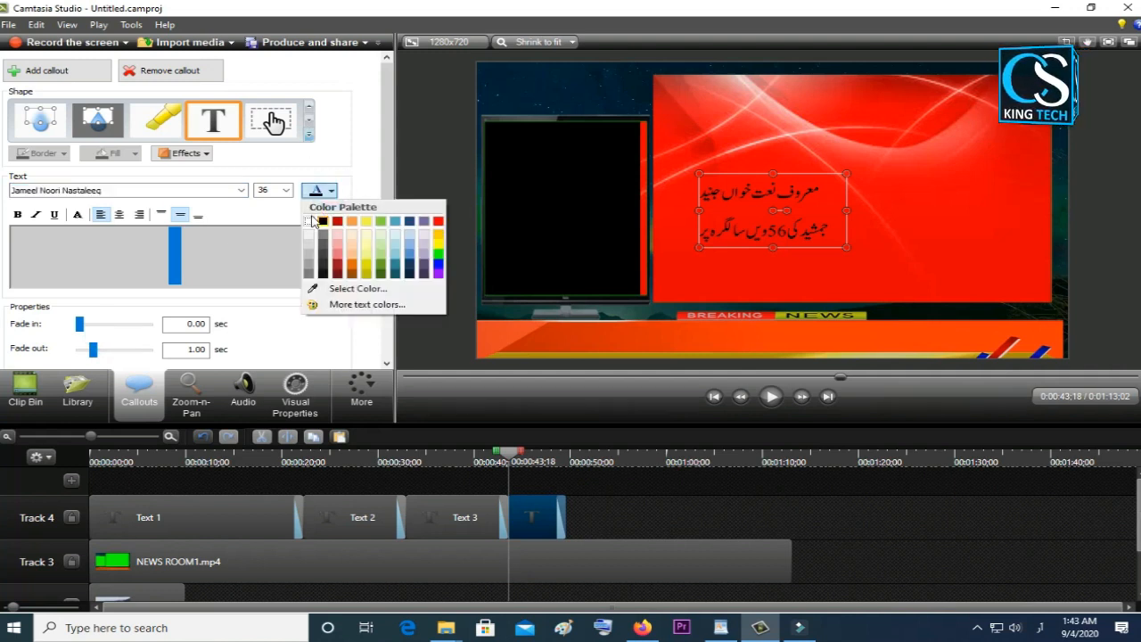
{"action": "left_click", "coordinate": [312, 219]}
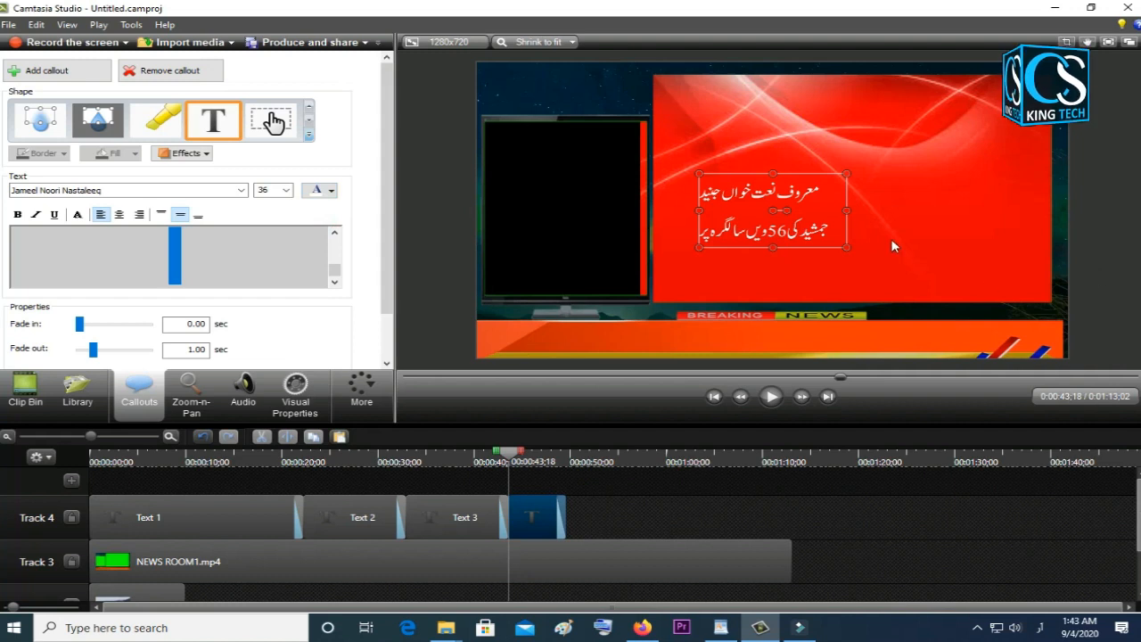
Widen the fourth callout's frame on both sides so it spans from the black TV screen to the red panel's far edge.
{"action": "left_click_drag", "start_coordinate": [845, 211], "coordinate": [1032, 210]}
{"action": "left_click_drag", "start_coordinate": [699, 218], "coordinate": [493, 189]}
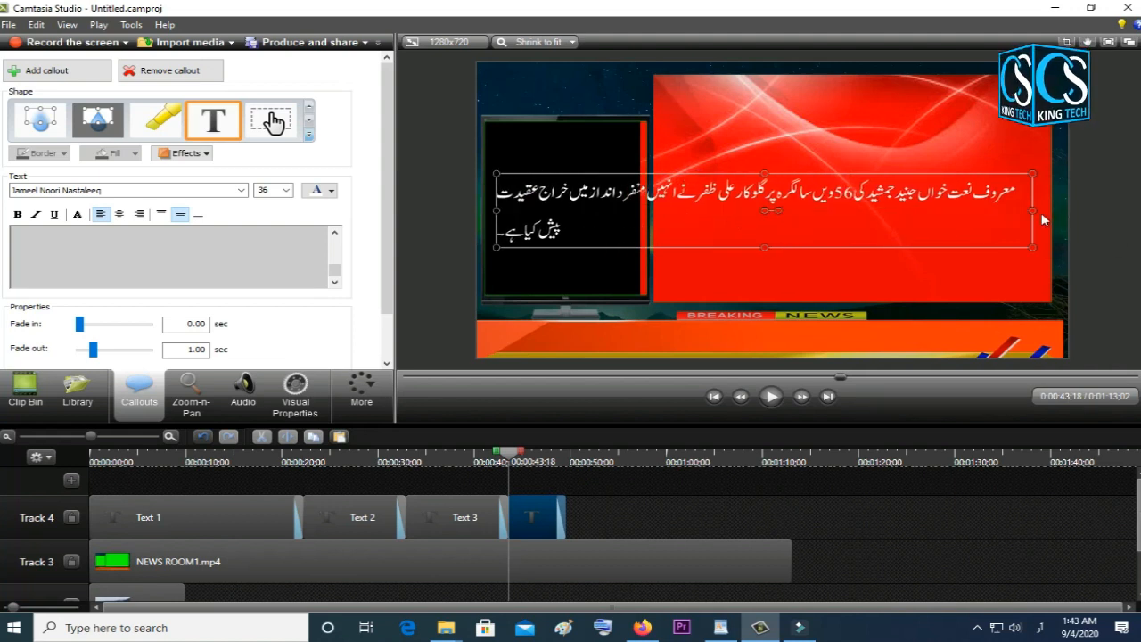
{"action": "left_click_drag", "start_coordinate": [1032, 210], "coordinate": [1054, 212]}
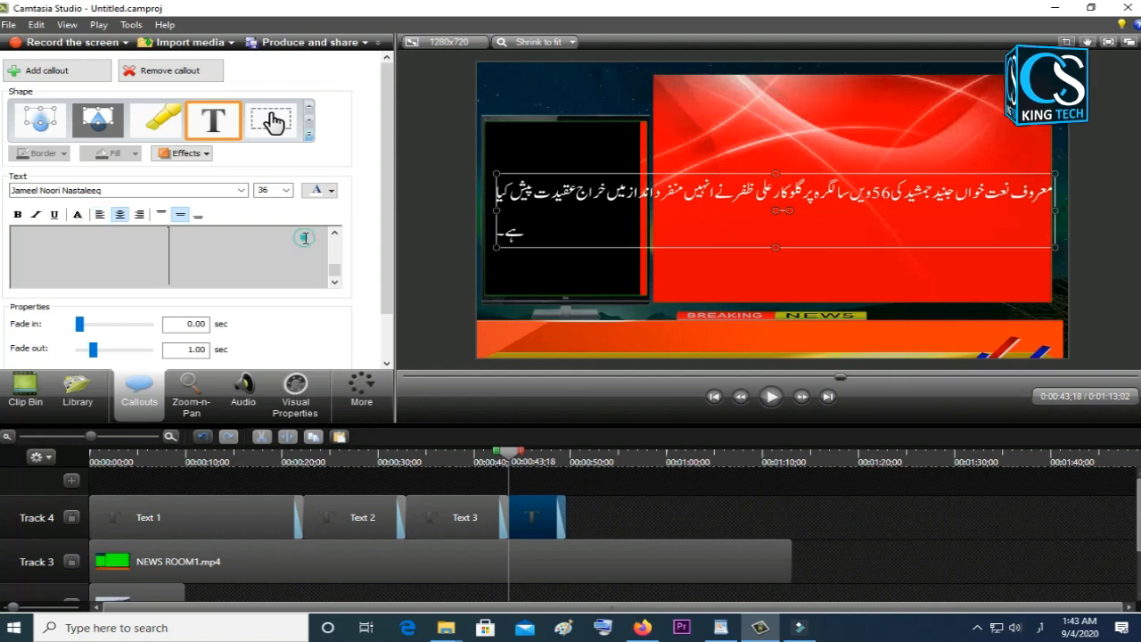
Reduce all the fourth callout's text to size 28.
{"action": "key", "text": "ctrl+a"}
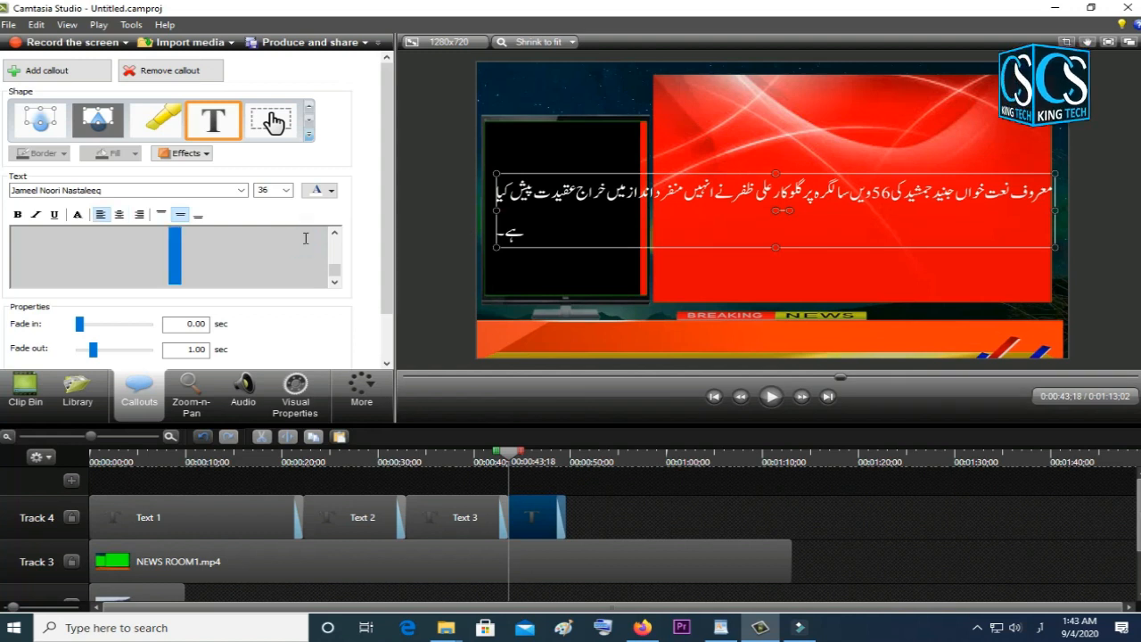
{"action": "left_click", "coordinate": [285, 190]}
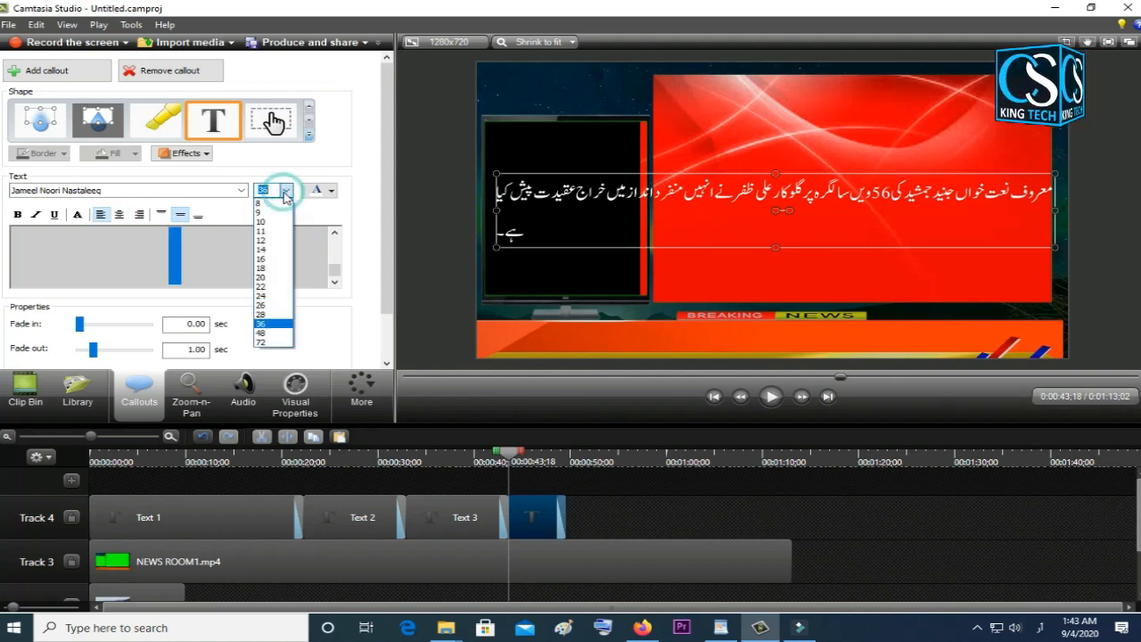
{"action": "left_click", "coordinate": [269, 321]}
Move the fourth callout onto the orange bar below the Breaking News label and stretch its frame to the bar's full width.
{"action": "left_click_drag", "start_coordinate": [731, 193], "coordinate": [726, 337]}
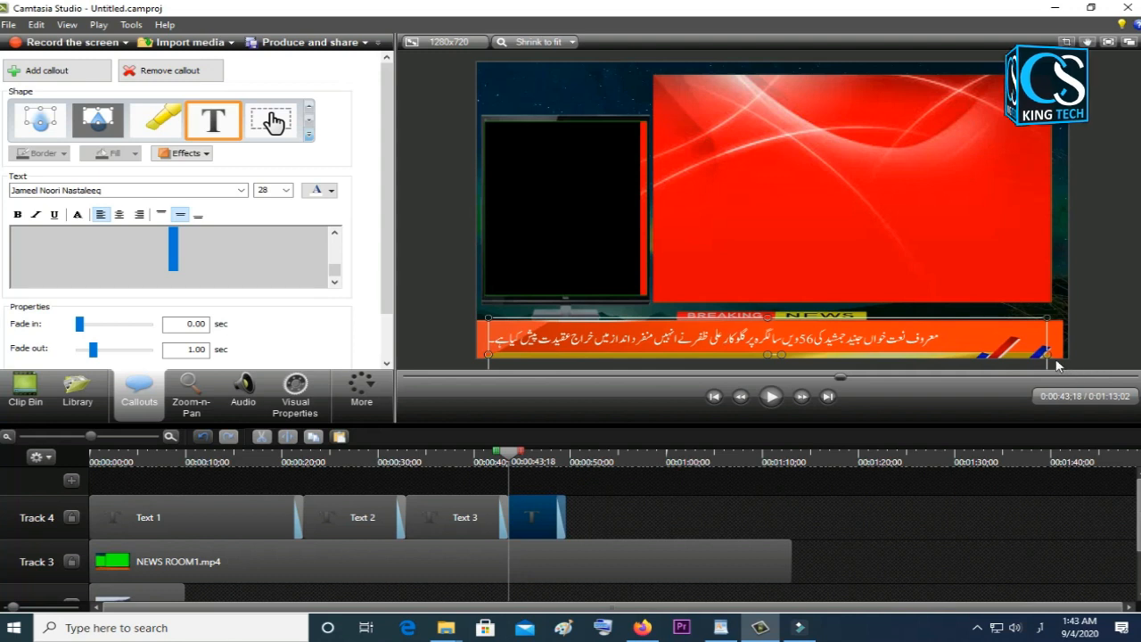
{"action": "left_click_drag", "start_coordinate": [1048, 354], "coordinate": [1063, 353]}
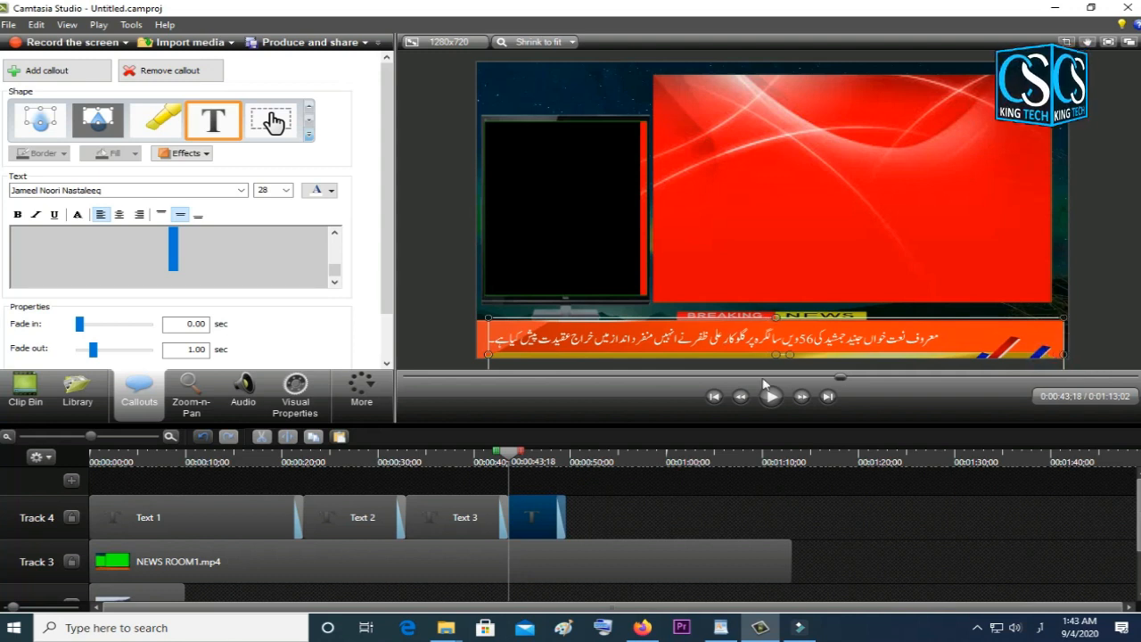
{"action": "left_click_drag", "start_coordinate": [489, 355], "coordinate": [484, 355]}
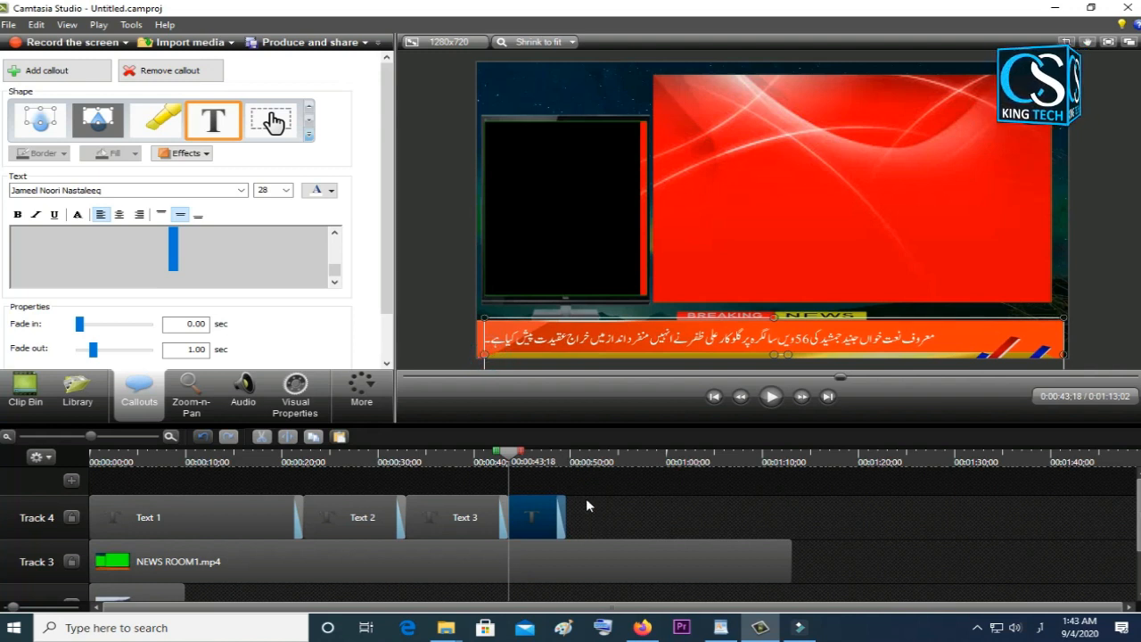
Add a visual animation to the fourth callout at 0:00:45;05 and extend the callout's end on Track 4 to about 0:00:53.
{"action": "left_click", "coordinate": [526, 460]}
{"action": "left_click_drag", "start_coordinate": [526, 460], "coordinate": [524, 460]}
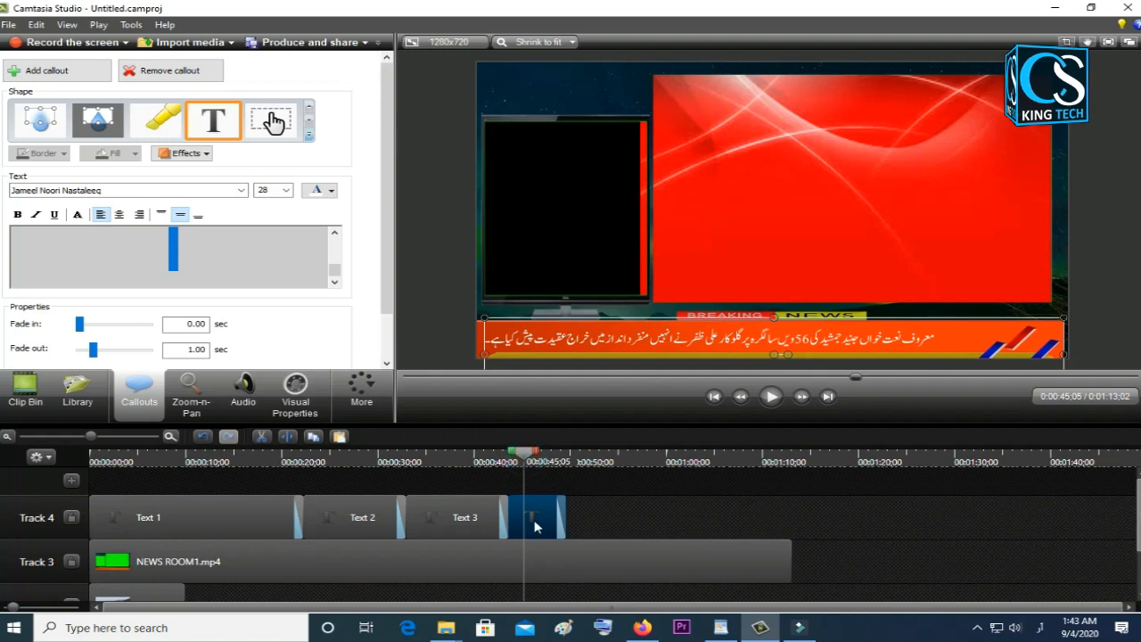
{"action": "left_click", "coordinate": [368, 410]}
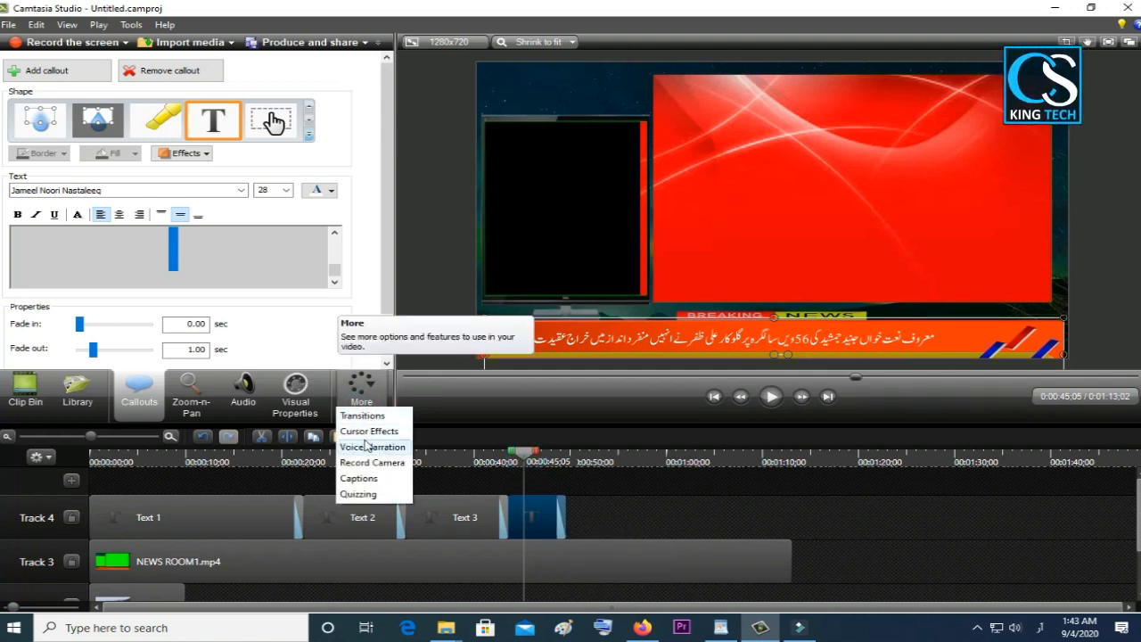
{"action": "left_click", "coordinate": [365, 431]}
{"action": "left_click", "coordinate": [361, 391]}
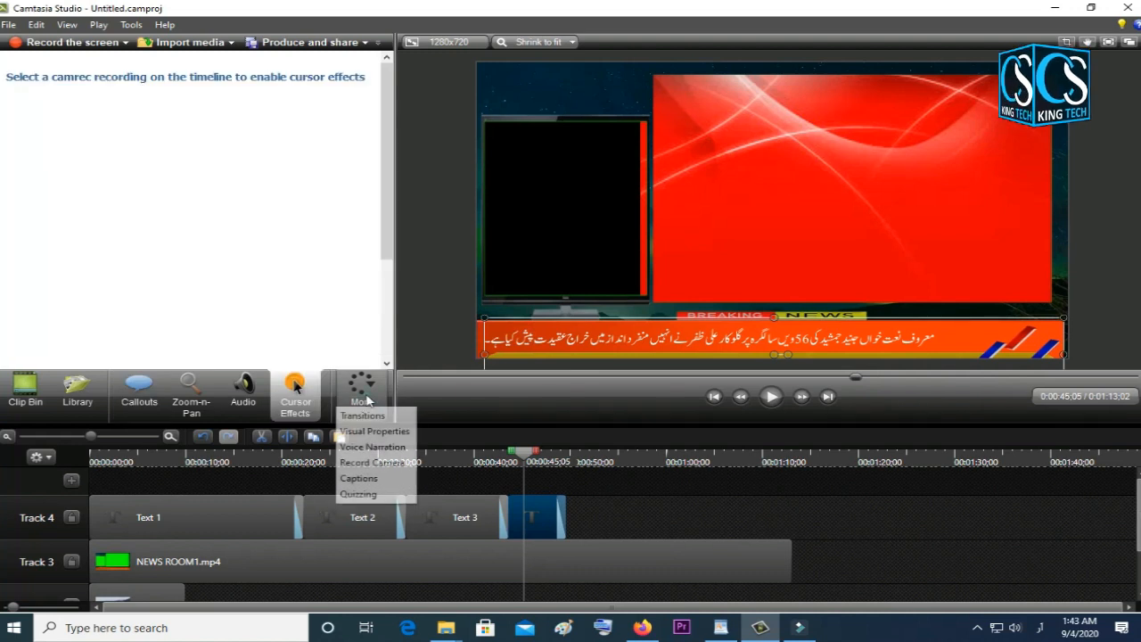
{"action": "left_click", "coordinate": [372, 432]}
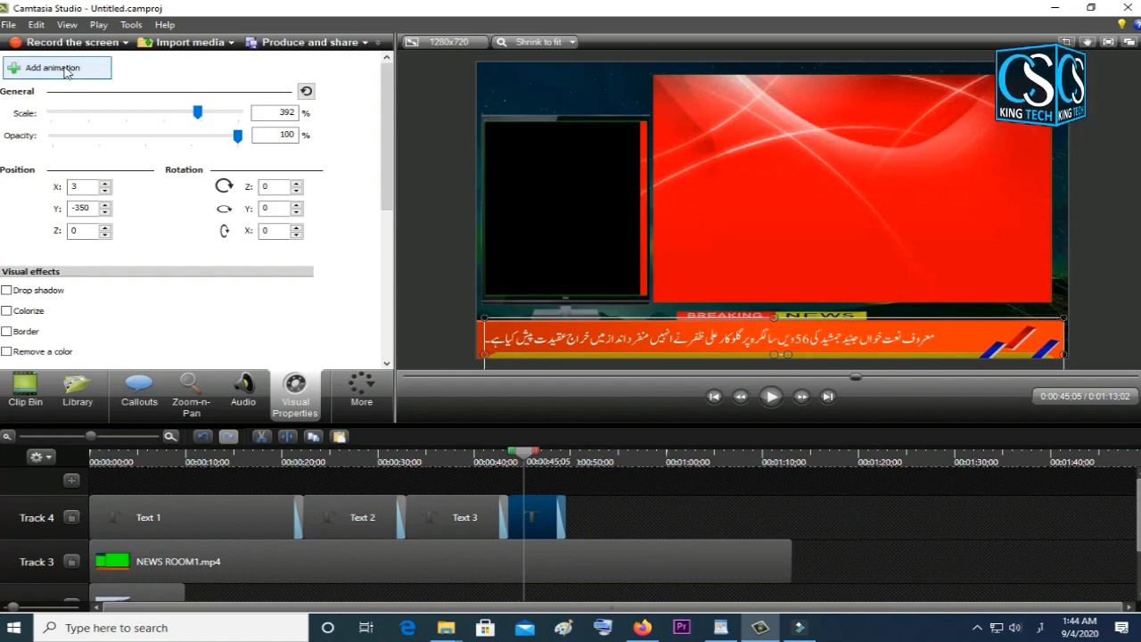
{"action": "left_click", "coordinate": [49, 70]}
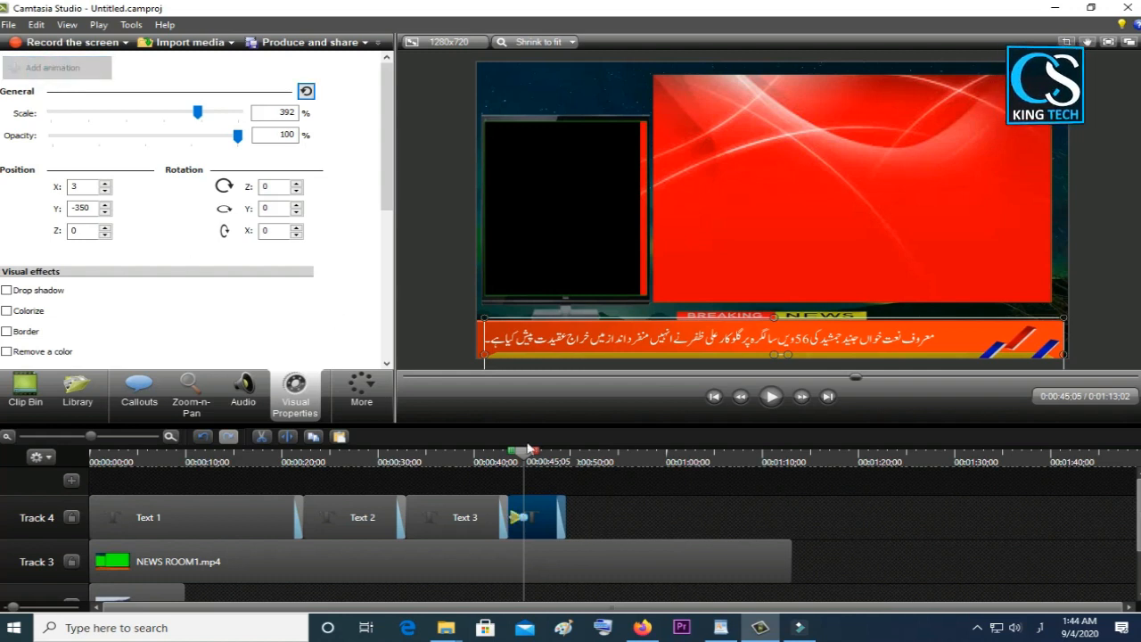
{"action": "left_click_drag", "start_coordinate": [568, 528], "coordinate": [601, 529]}
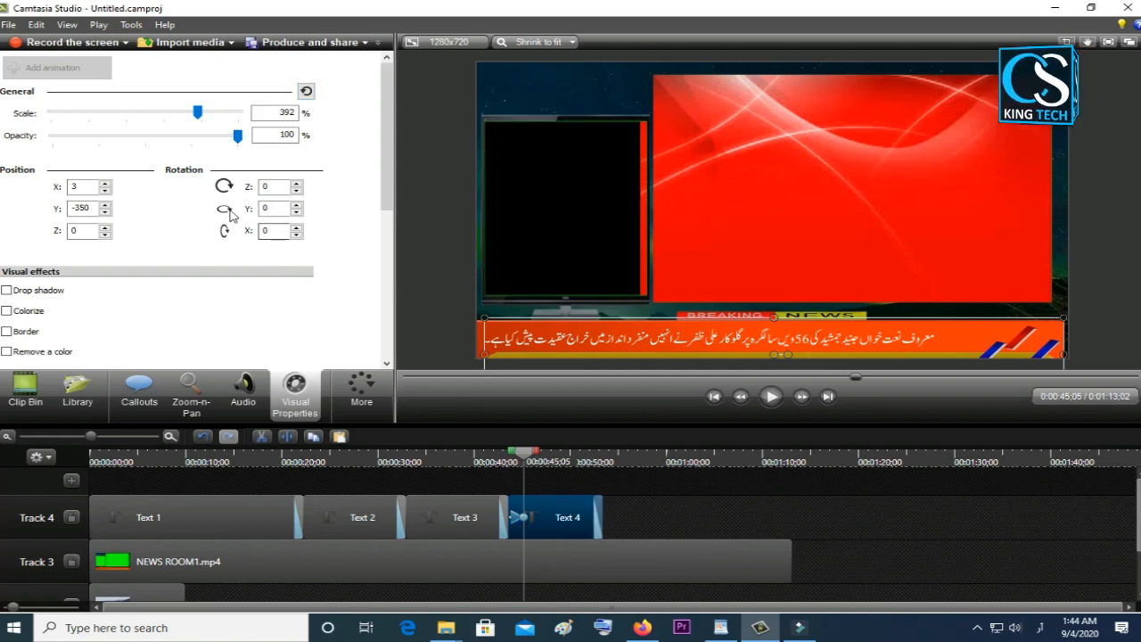
{"action": "left_click", "coordinate": [298, 187]}
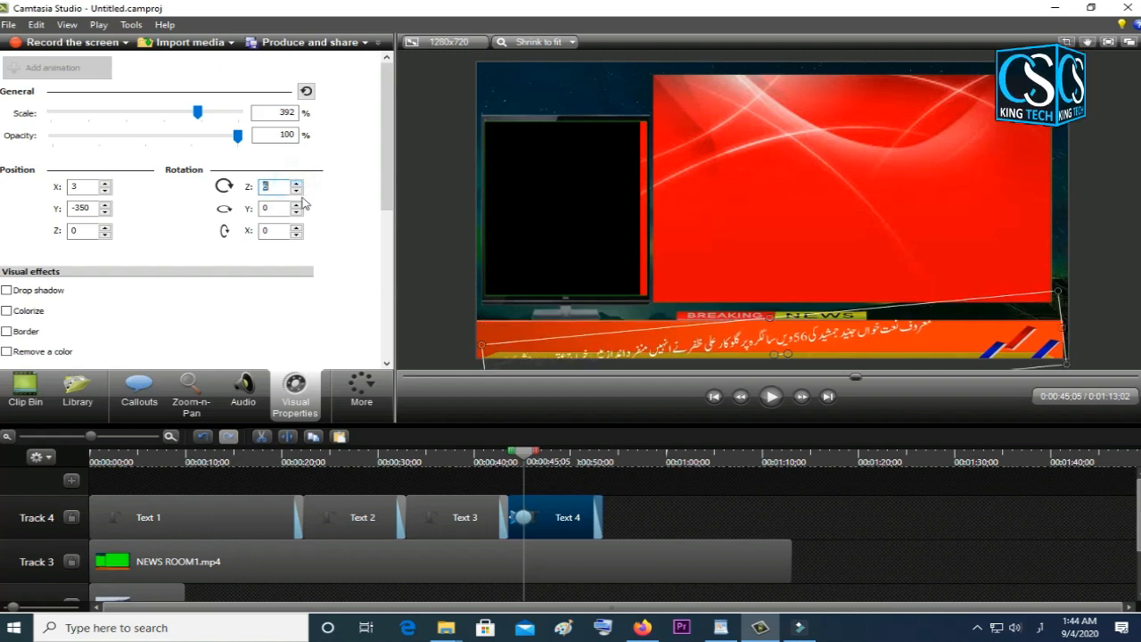
{"action": "left_click", "coordinate": [298, 190]}
{"action": "left_click", "coordinate": [299, 191]}
{"action": "left_click", "coordinate": [298, 191]}
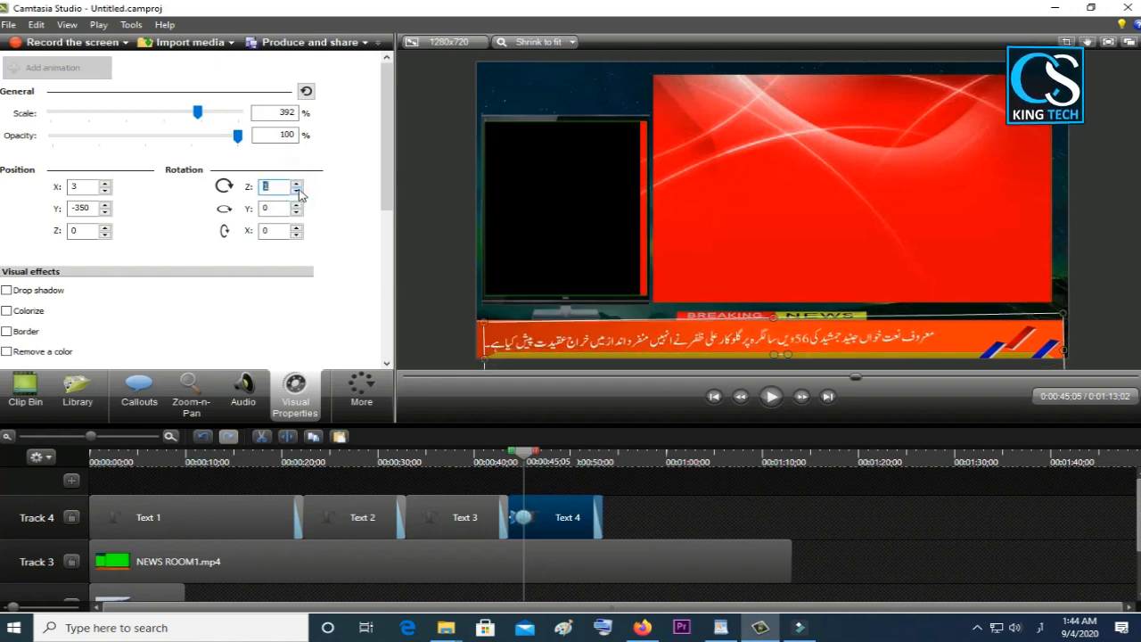
{"action": "left_click", "coordinate": [298, 190]}
Set the fourth callout animation's Y rotation to 360 and stretch the animation to the end of the callout.
{"action": "left_click", "coordinate": [298, 205]}
{"action": "left_click", "coordinate": [298, 205]}
{"action": "left_click", "coordinate": [298, 205]}
{"action": "left_click", "coordinate": [297, 205]}
{"action": "left_click", "coordinate": [298, 205]}
{"action": "left_click", "coordinate": [298, 205]}
{"action": "left_click", "coordinate": [298, 205]}
{"action": "left_click", "coordinate": [298, 205]}
{"action": "left_click", "coordinate": [298, 205]}
{"action": "left_click", "coordinate": [297, 205]}
{"action": "left_click", "coordinate": [298, 205]}
{"action": "left_click", "coordinate": [297, 205]}
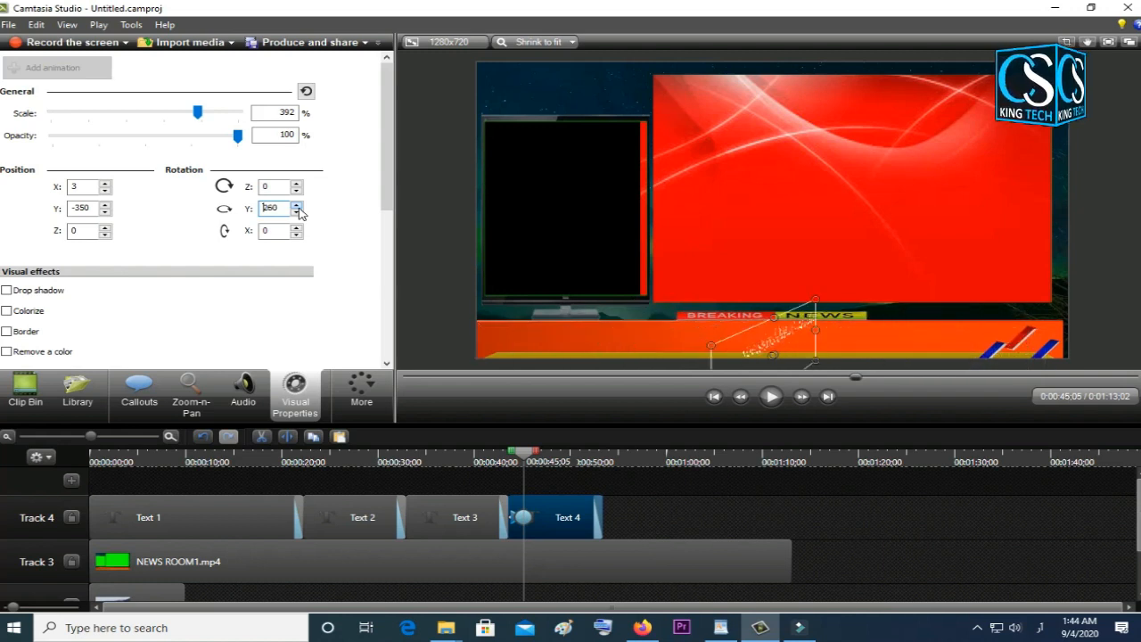
{"action": "left_click", "coordinate": [298, 205]}
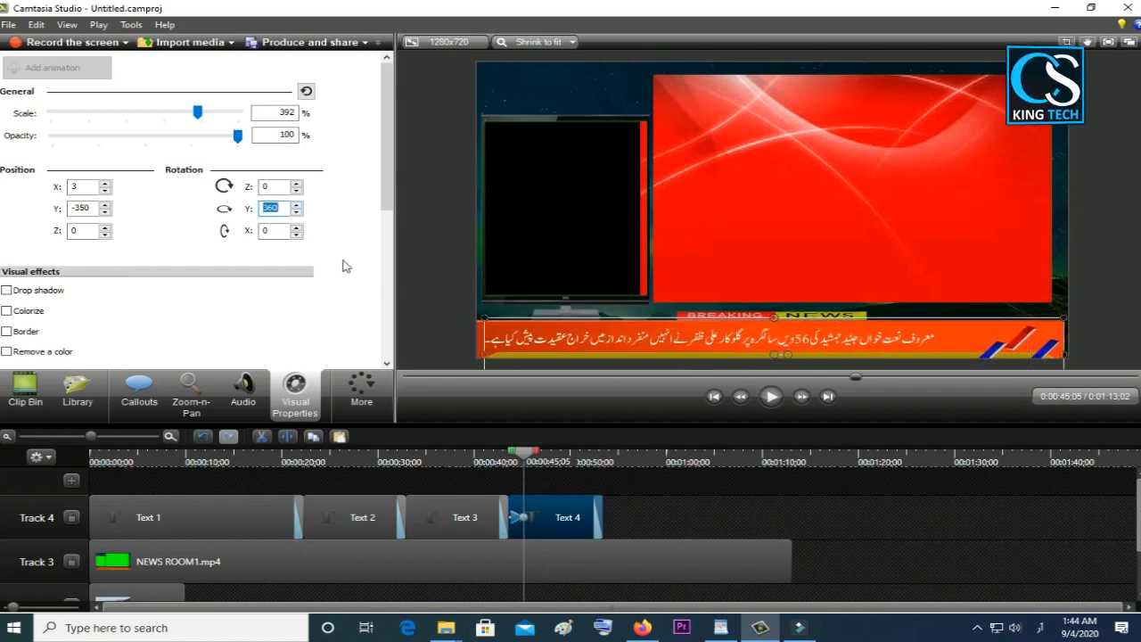
{"action": "left_click_drag", "start_coordinate": [527, 517], "coordinate": [599, 517]}
Play the timeline from 0:00:43;20 past the end of the fourth callout to preview its rotation animation.
{"action": "left_click", "coordinate": [510, 462]}
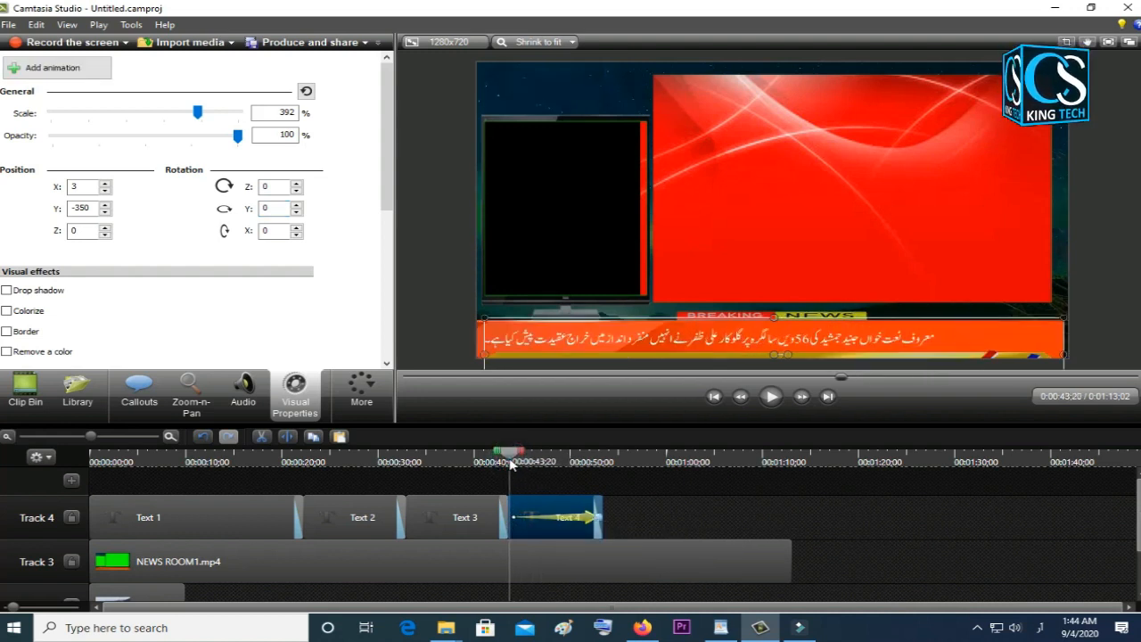
{"action": "left_click", "coordinate": [772, 396]}
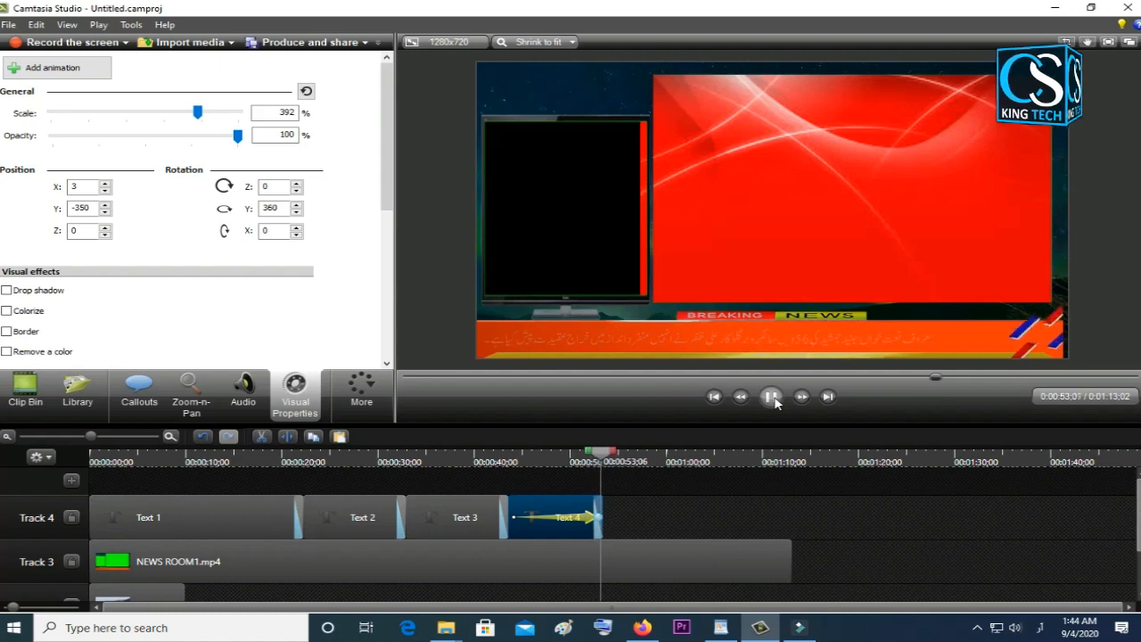
{"action": "left_click", "coordinate": [772, 397]}
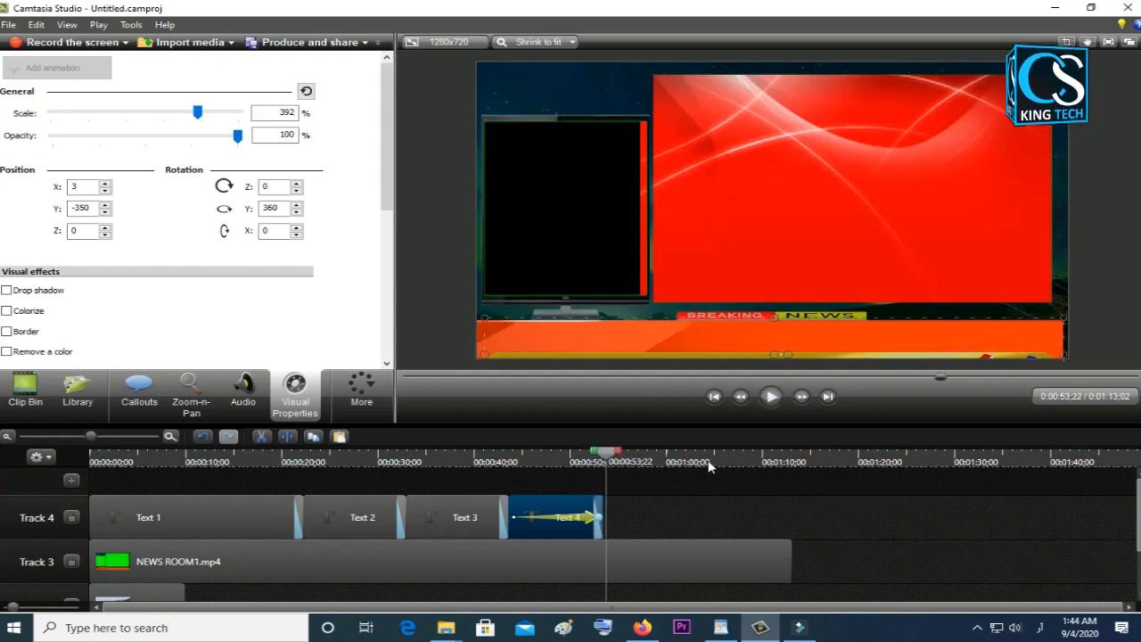